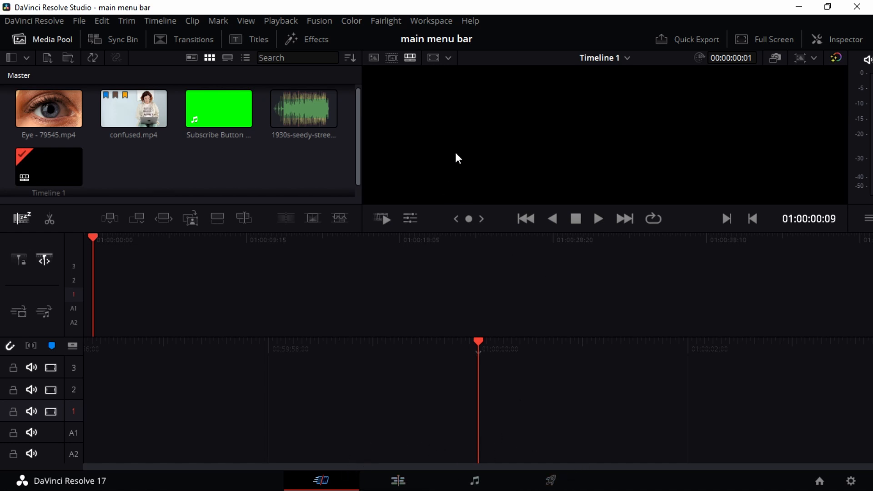
Step: Show the Media and Fusion pages in the page navigation
click(434, 21)
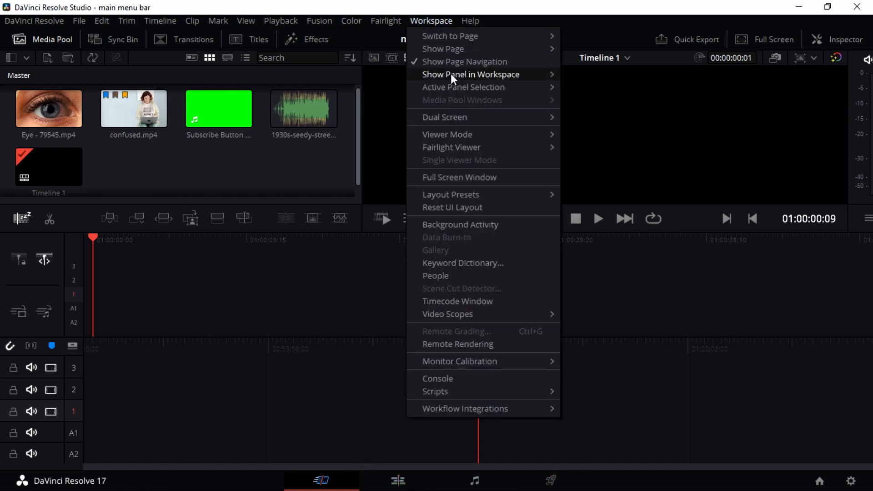
mouse_move(468, 53)
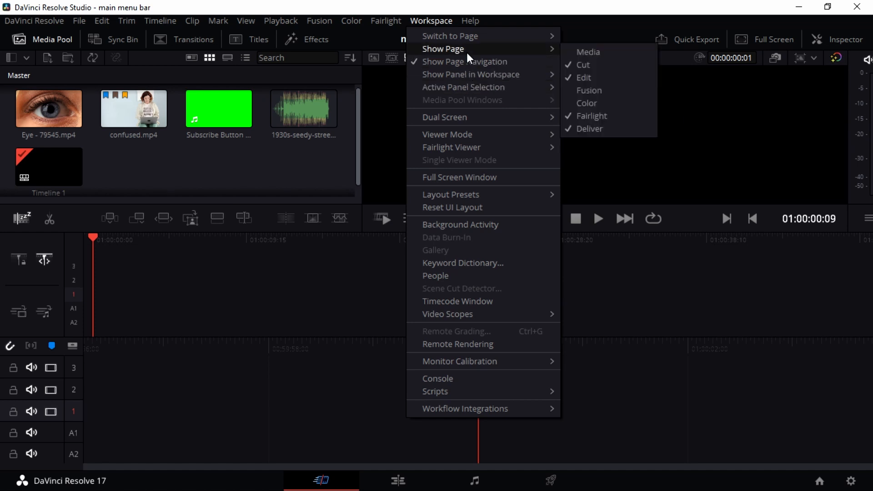
click(573, 61)
click(431, 21)
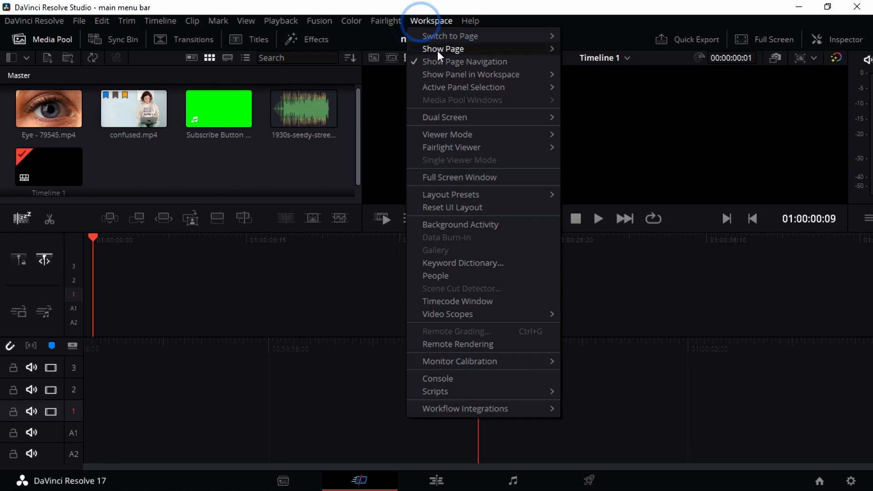
mouse_move(448, 55)
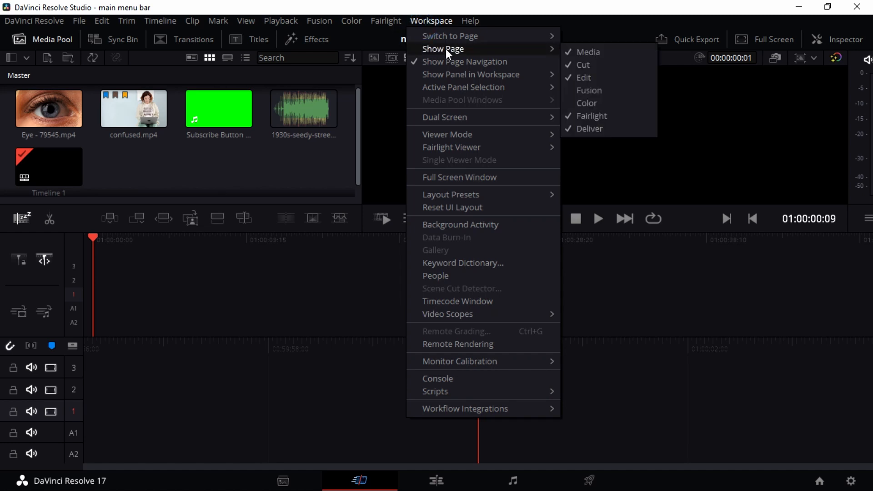
click(574, 93)
Step: Hide the Media and Fusion pages from the page navigation
click(447, 23)
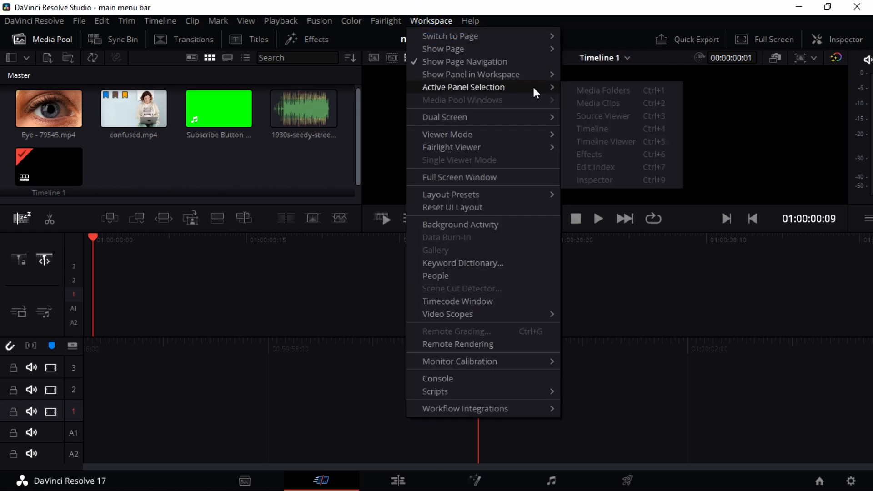
mouse_move(534, 51)
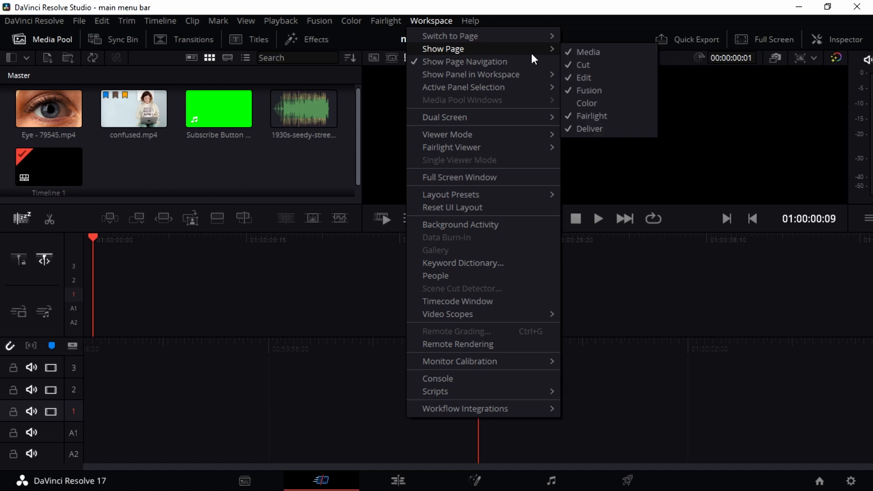
click(570, 51)
click(422, 23)
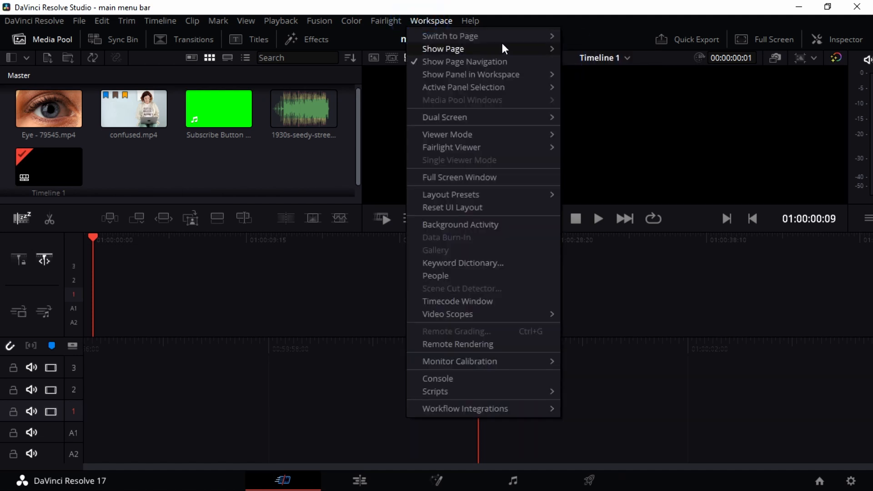
mouse_move(484, 50)
click(577, 90)
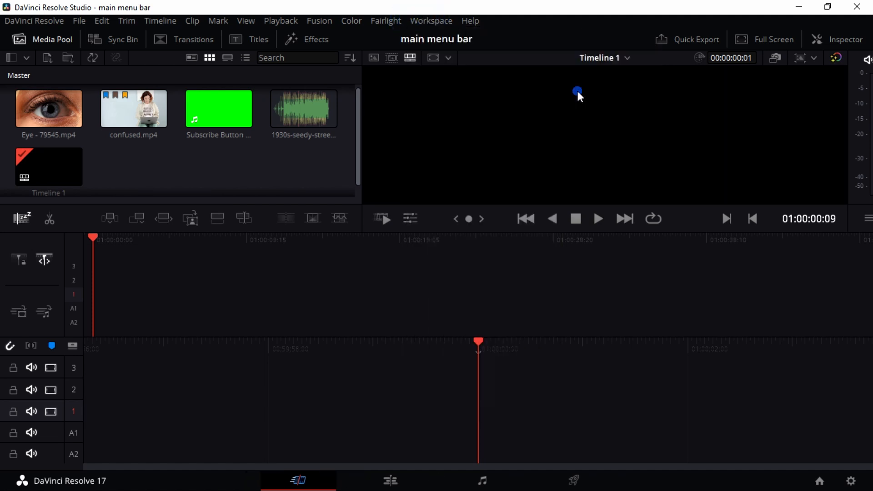
Step: Place the playhead at the timeline start, 01:00:00:00
click(405, 328)
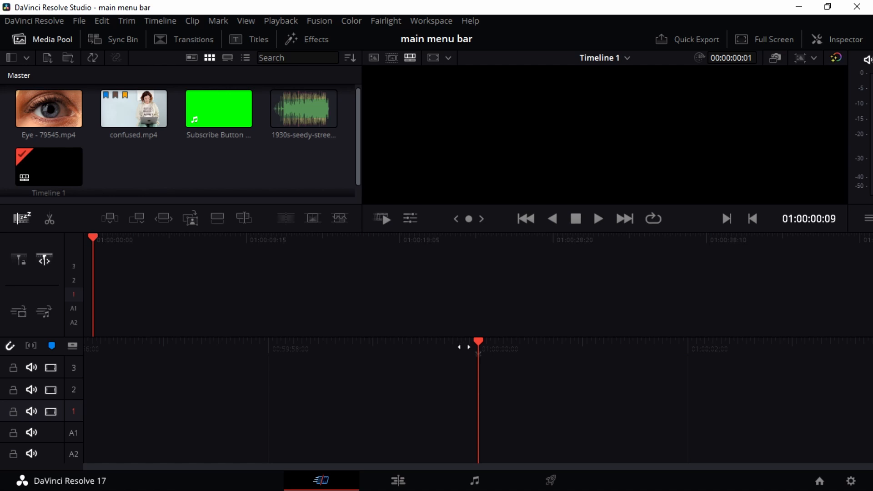
click(477, 345)
Step: Restore the program window to a smaller size, shift it across the desktop and maximize it again
double_click(370, 8)
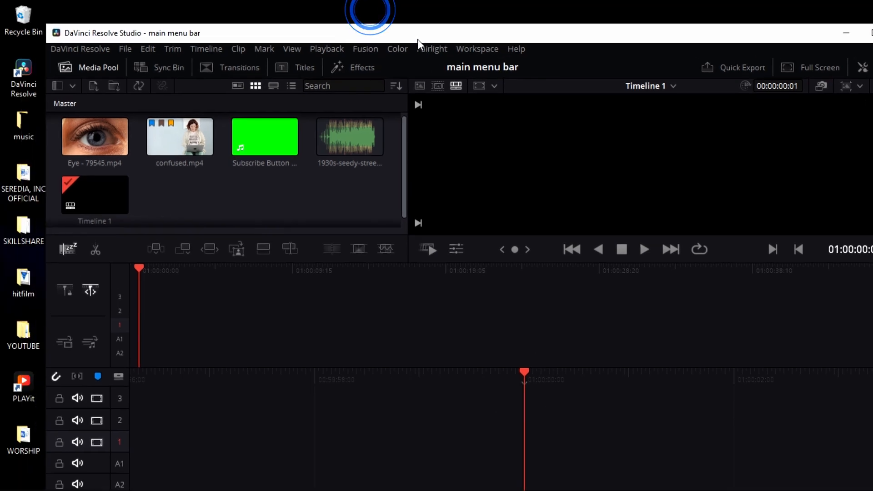
drag(424, 35, 361, 34)
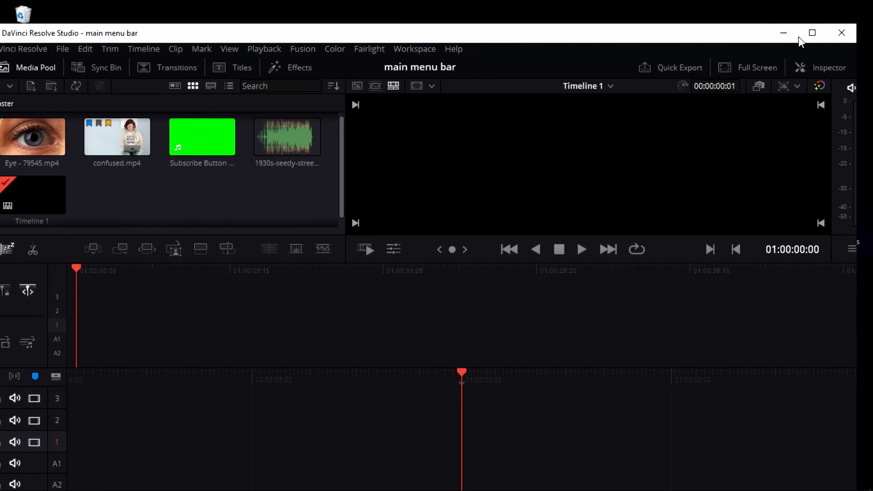
click(809, 32)
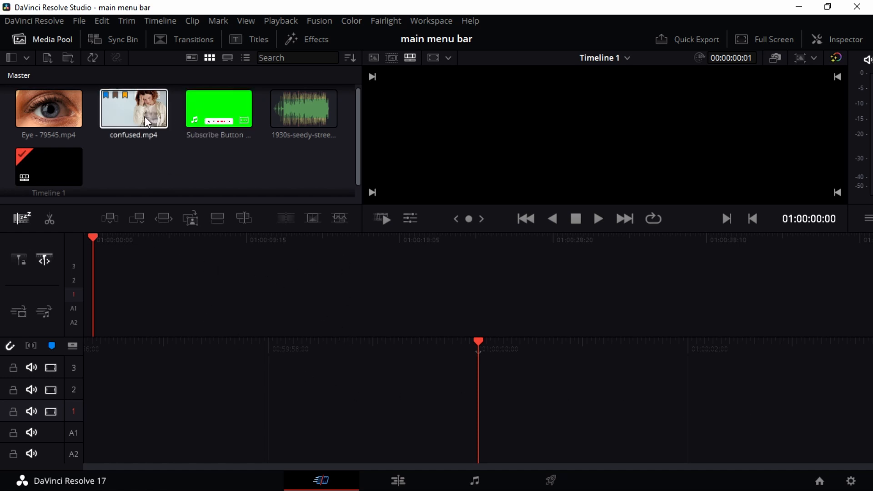
drag(135, 130, 159, 145)
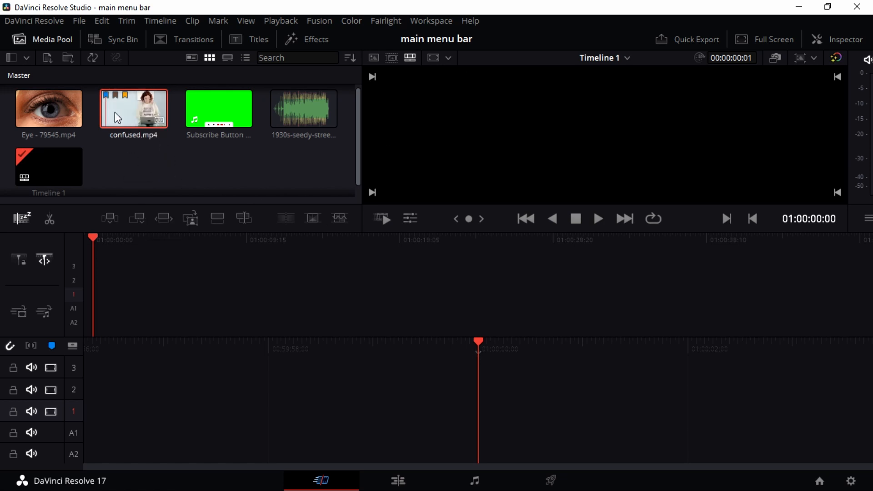
click(160, 158)
right_click(160, 157)
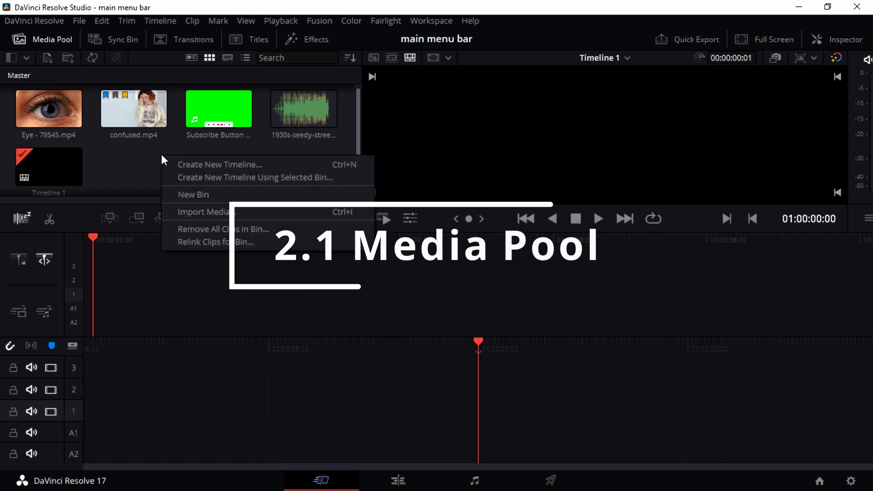
click(112, 161)
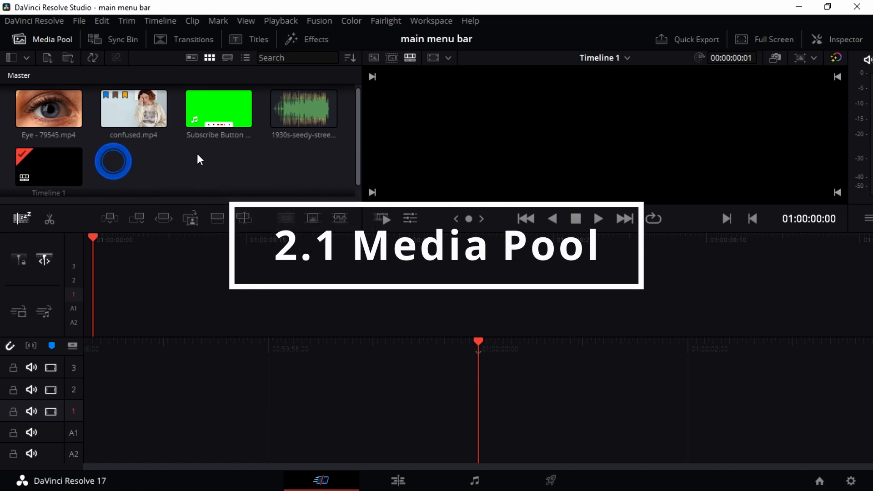
drag(278, 155, 59, 116)
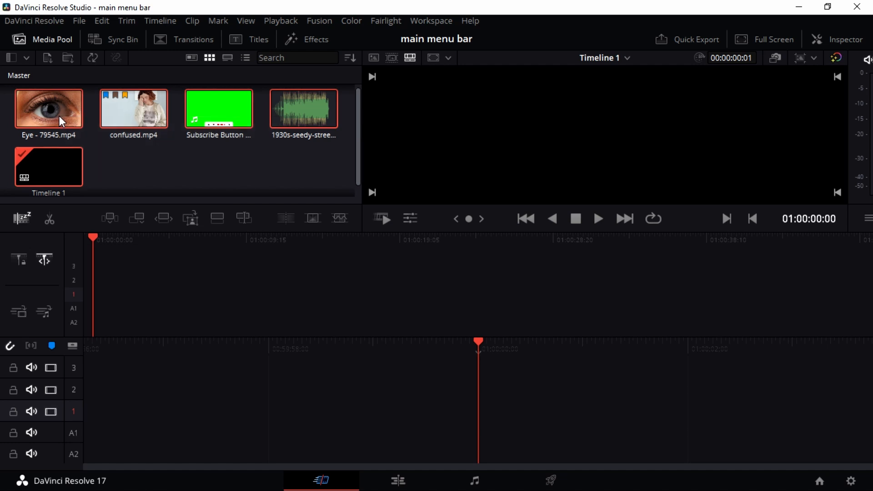
Step: Create a new bin in the Master bin of the media pool and delete it
right_click(145, 157)
click(218, 191)
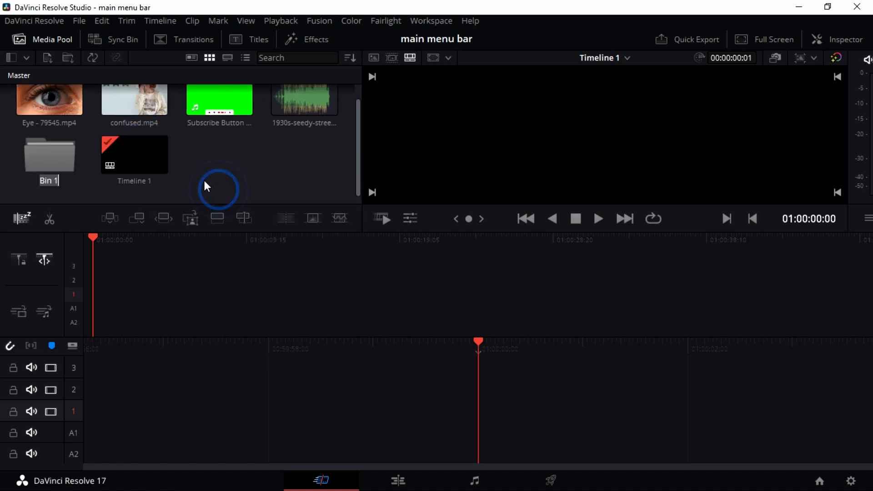
click(60, 160)
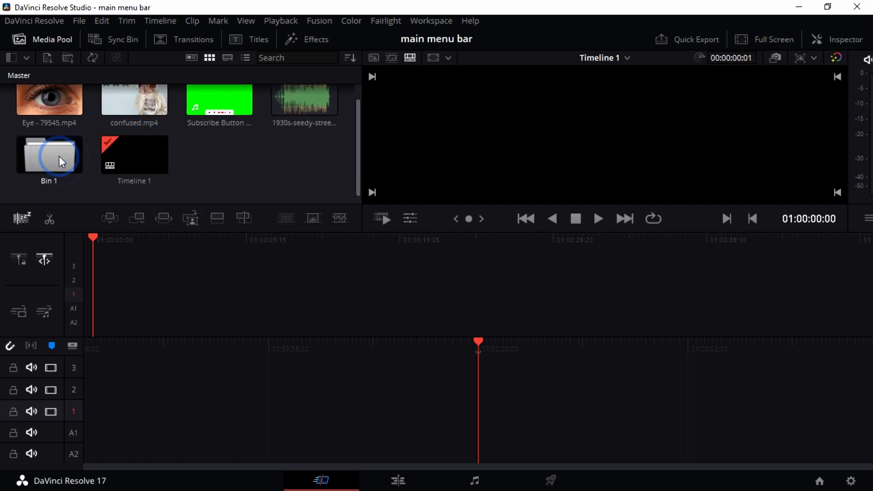
key(Delete)
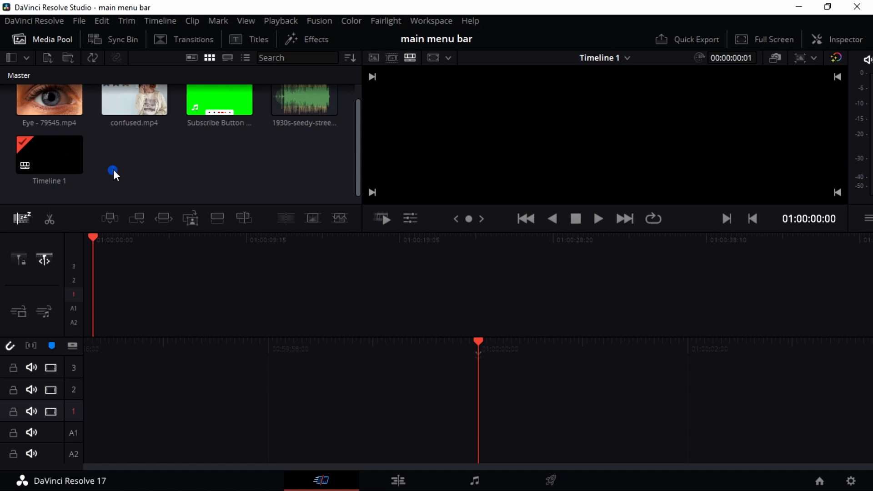
Step: Create a new bin in the Master bin and rename it "ho"
right_click(131, 152)
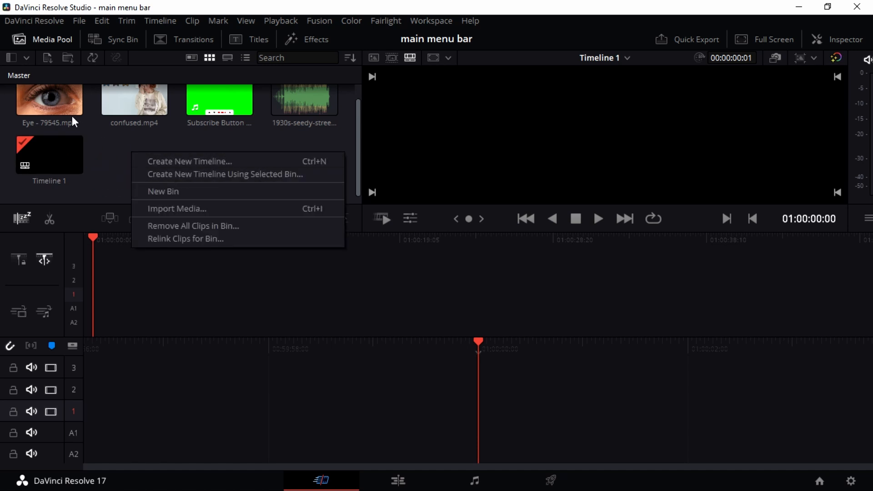
click(177, 191)
click(52, 176)
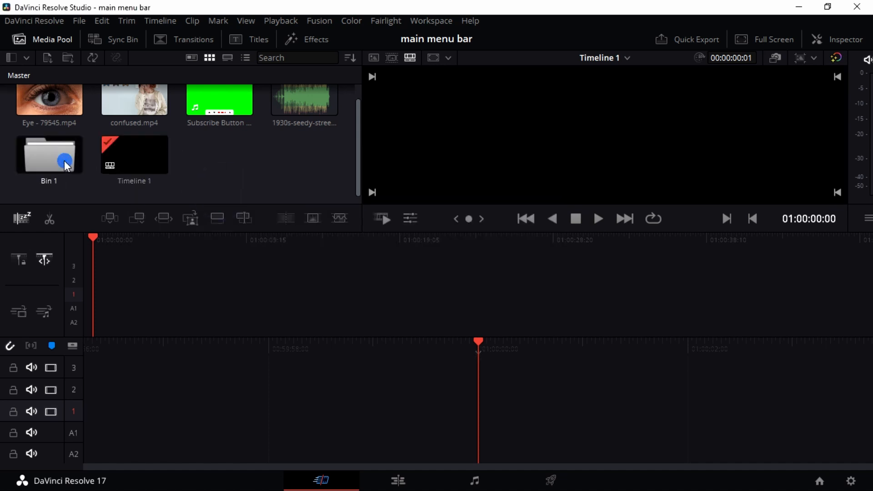
click(53, 176)
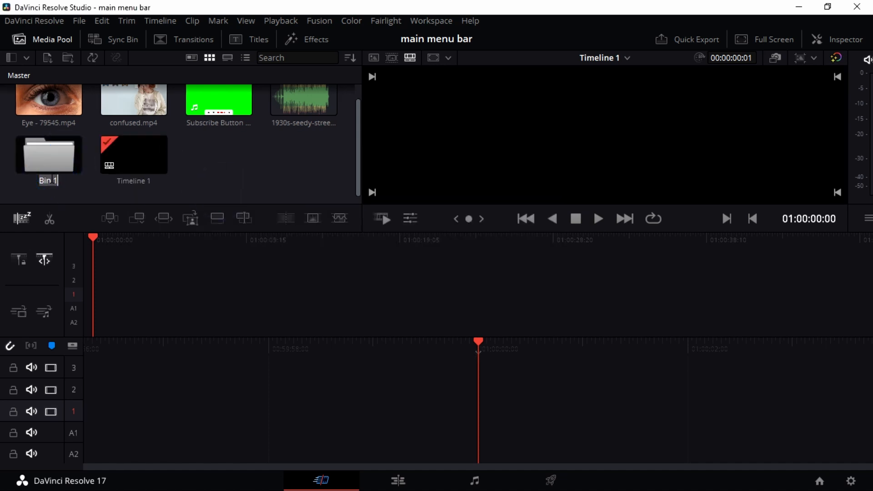
key(BackSpace)
text(ho)
Step: Open the "ho" bin and import the Pexels waterfall video 6394054 from the "greate" folder into it
right_click(56, 167)
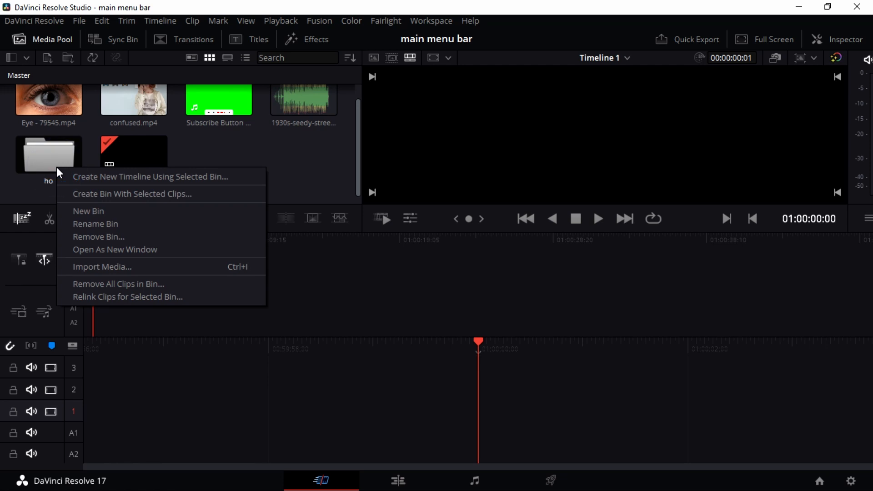
double_click(56, 161)
right_click(104, 137)
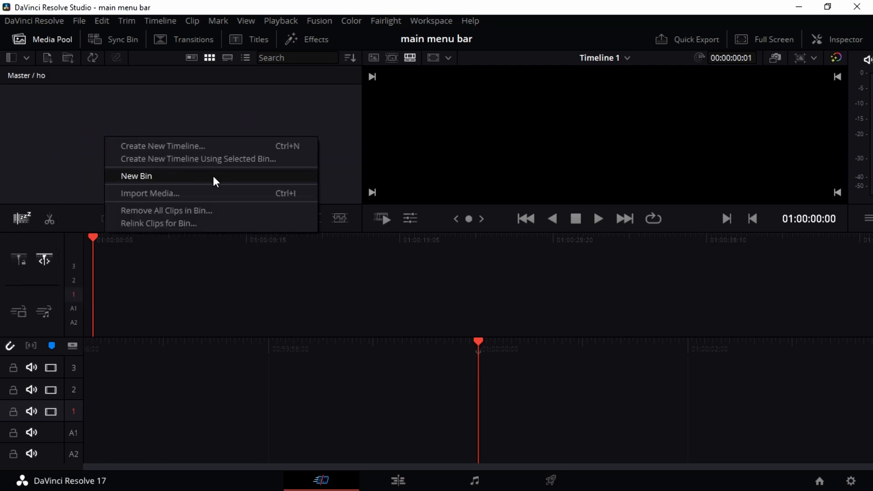
click(171, 188)
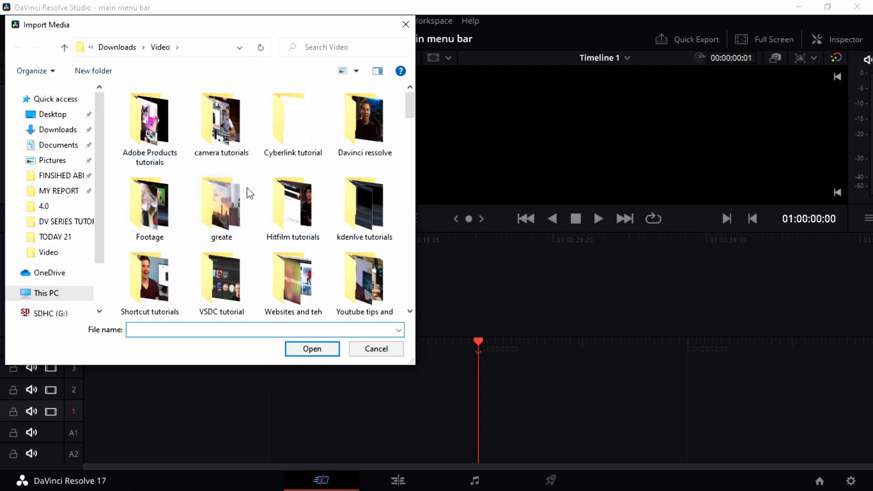
click(208, 209)
double_click(208, 210)
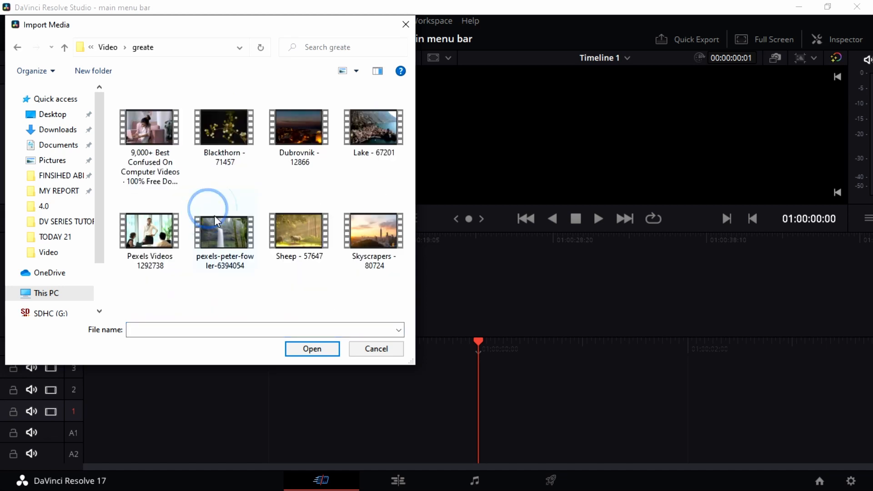
click(223, 219)
click(296, 349)
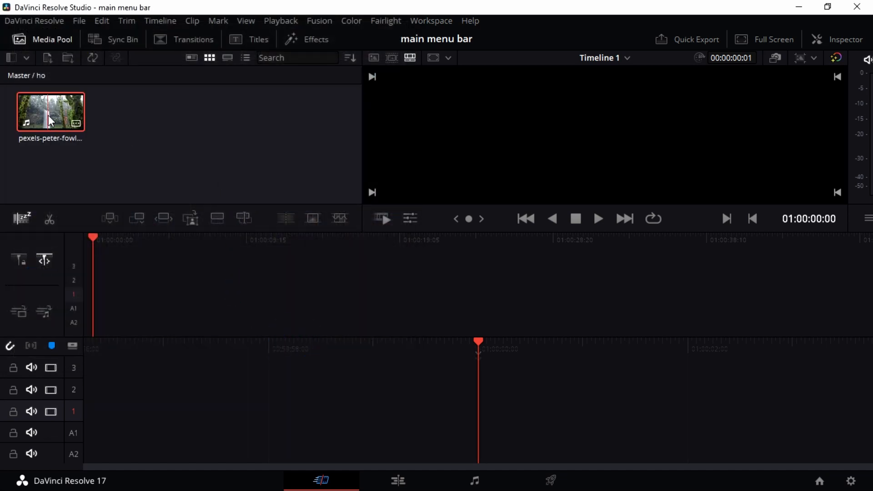
Step: Return the media pool to the Master bin using the bin list
click(27, 59)
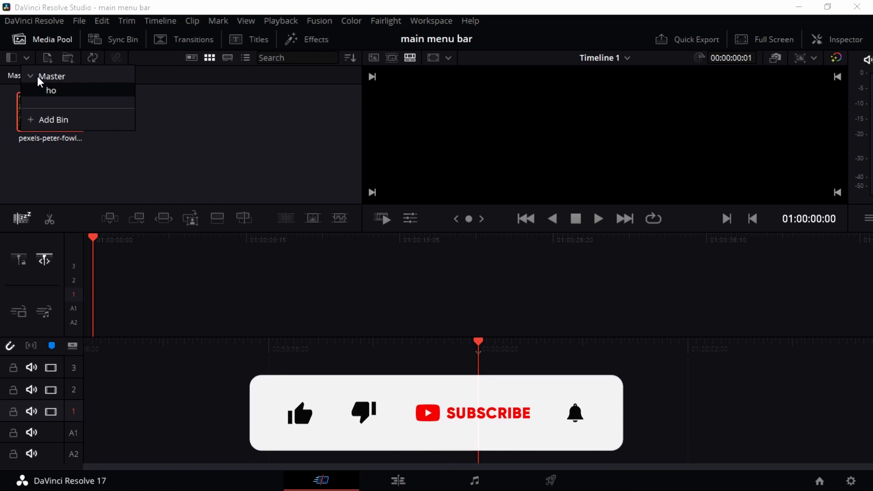
click(38, 76)
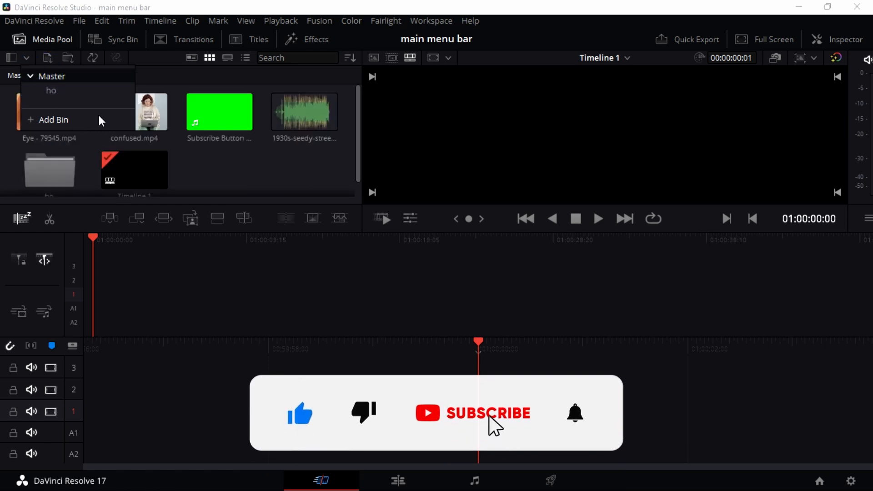
click(221, 161)
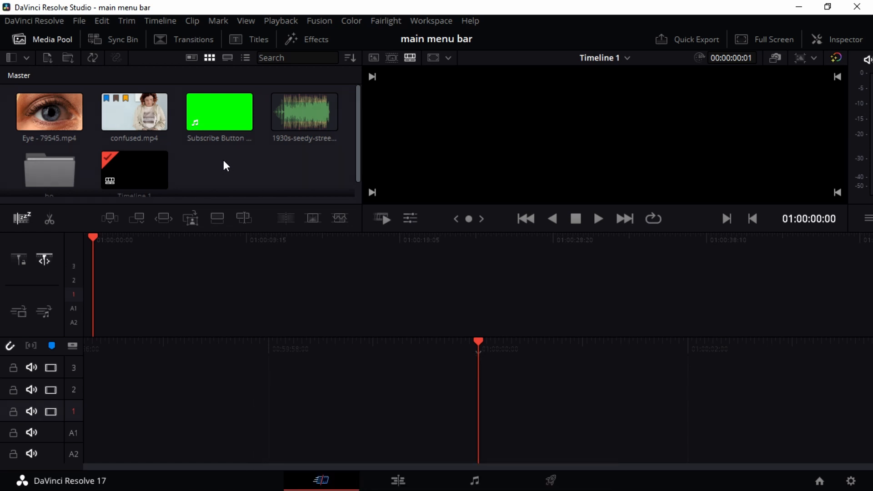
Step: Add confused.mp4 to video track 1 through the overview timeline and undo the insertion
drag(210, 153, 143, 125)
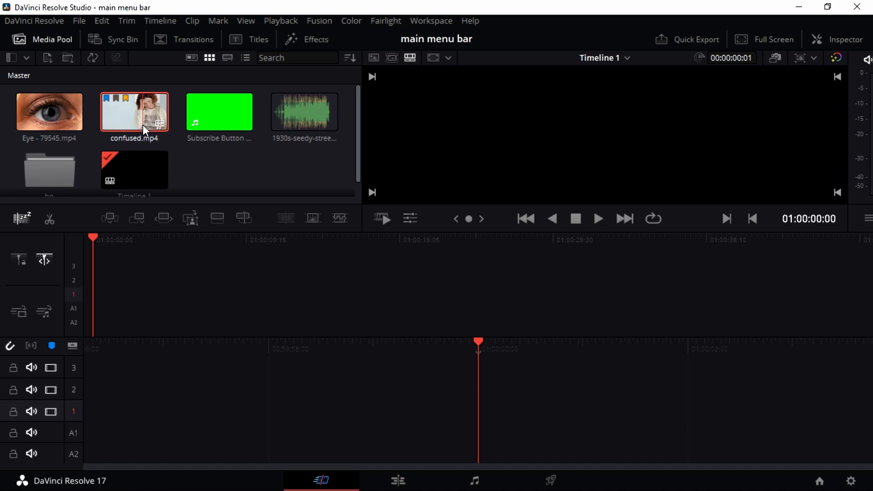
drag(131, 112, 229, 286)
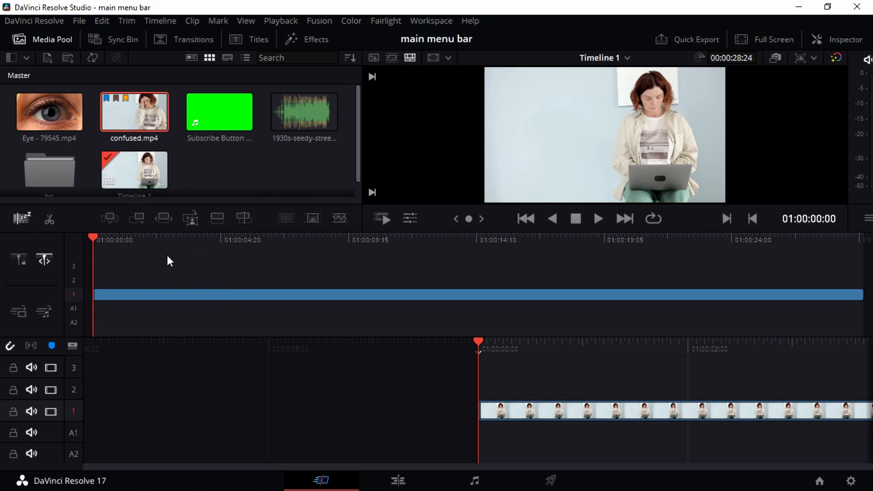
key(ctrl+z)
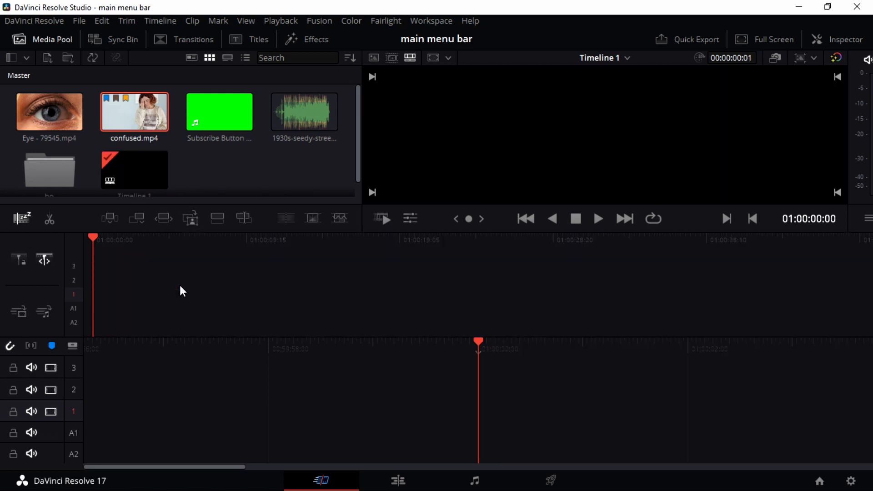
Step: Place confused.mp4 on video track 1 of the detailed timeline, starting at 01:00:00:00
drag(140, 115, 358, 402)
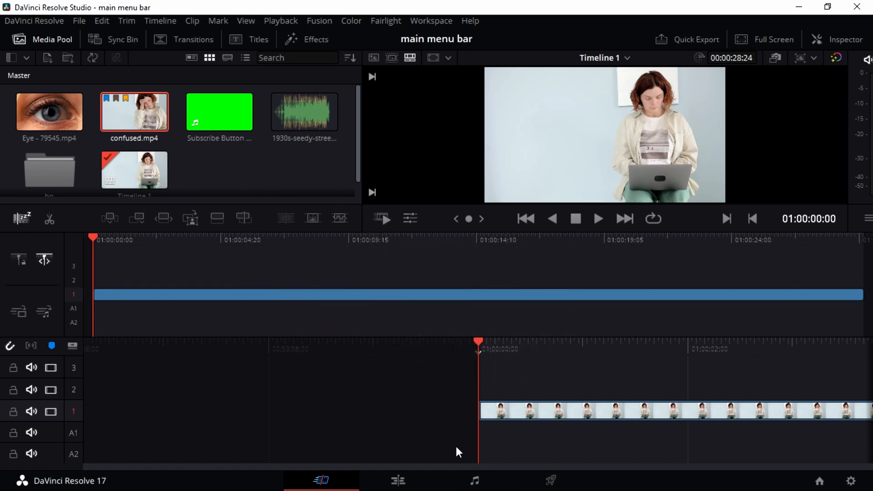
click(524, 356)
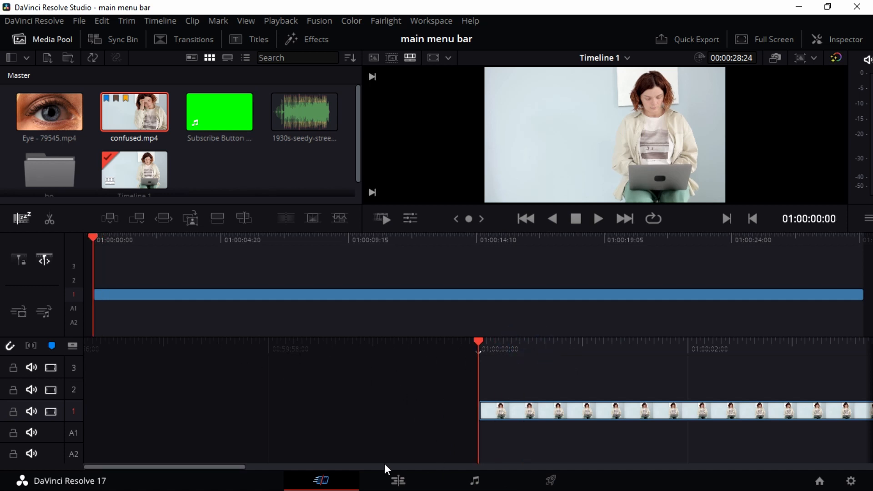
Step: Insert Eye - 79545.mp4 at the start of the timeline, ahead of confused.mp4, using Smart Insert
drag(235, 468, 200, 456)
click(166, 461)
drag(67, 113, 67, 134)
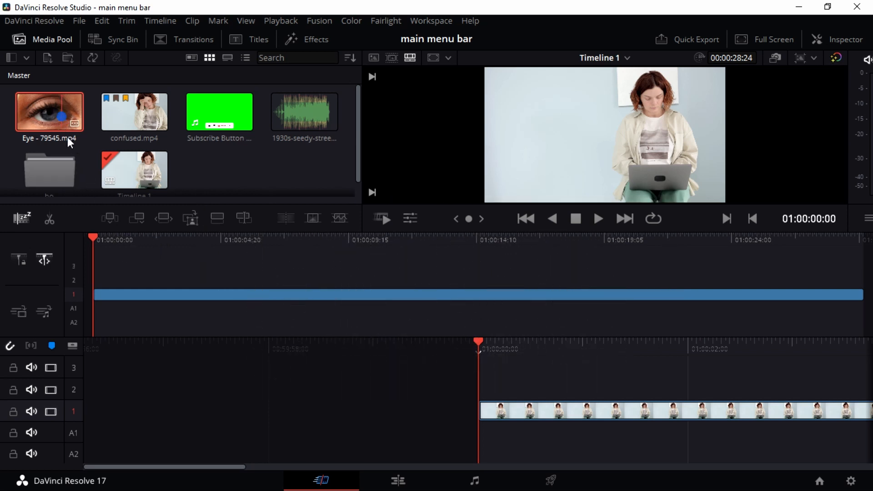
drag(67, 138, 113, 217)
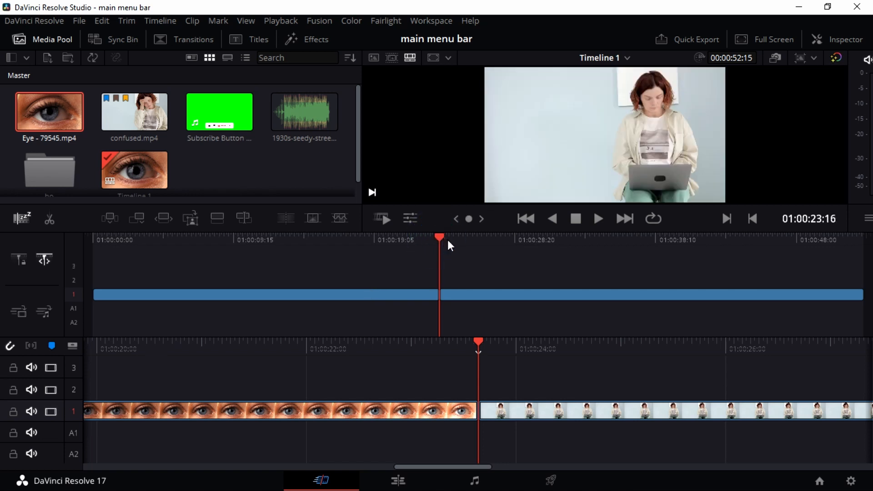
Step: Smart Insert the Subscribe Button clip at the cut between the Eye - 79545.mp4 and confused.mp4 clips
mouse_move(448, 239)
mouse_down()
mouse_move(462, 241)
mouse_move(437, 250)
mouse_up()
drag(50, 113, 96, 137)
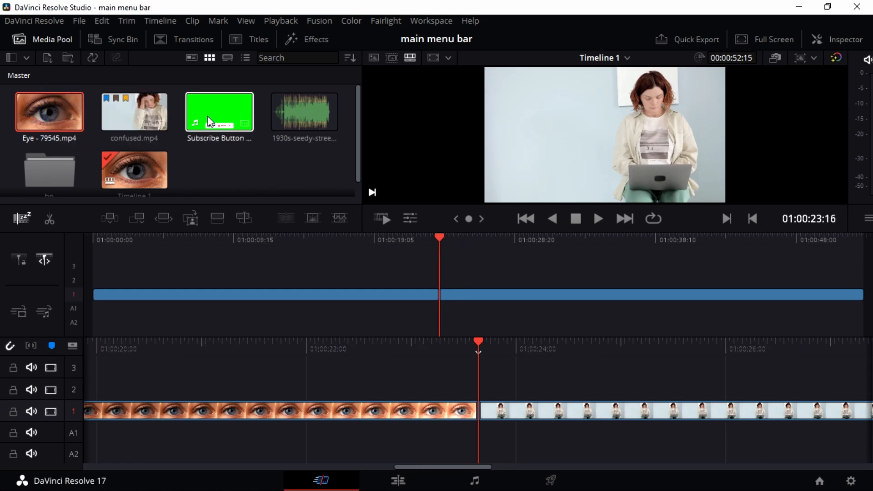
drag(210, 119, 107, 212)
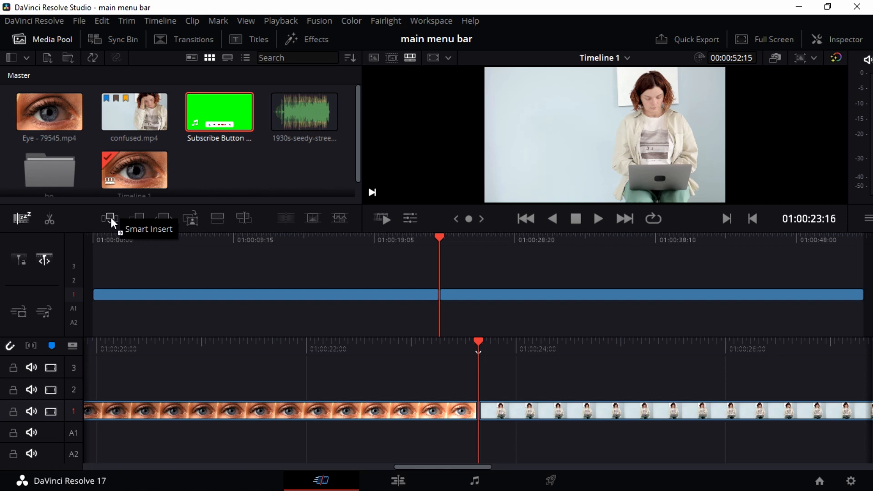
drag(110, 218, 110, 218)
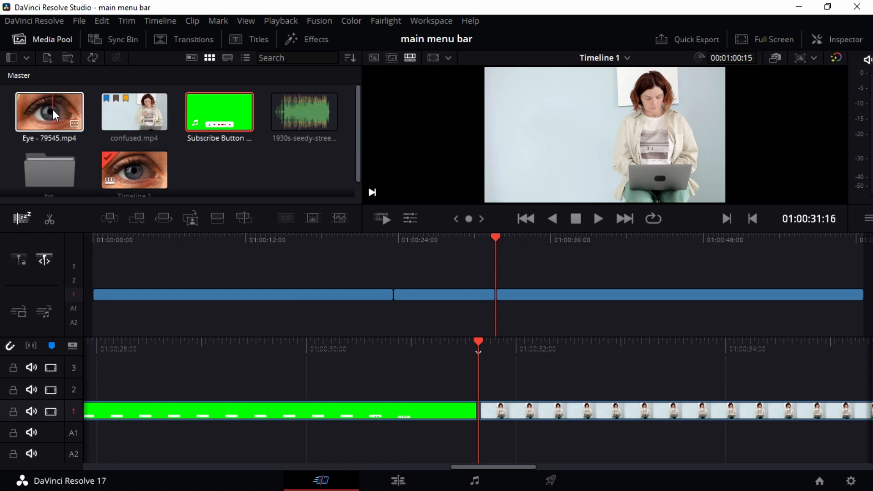
Step: Append Eye - 79545.mp4 to the end of the timeline and try Ripple Overwrite with the same clip
drag(53, 110, 136, 213)
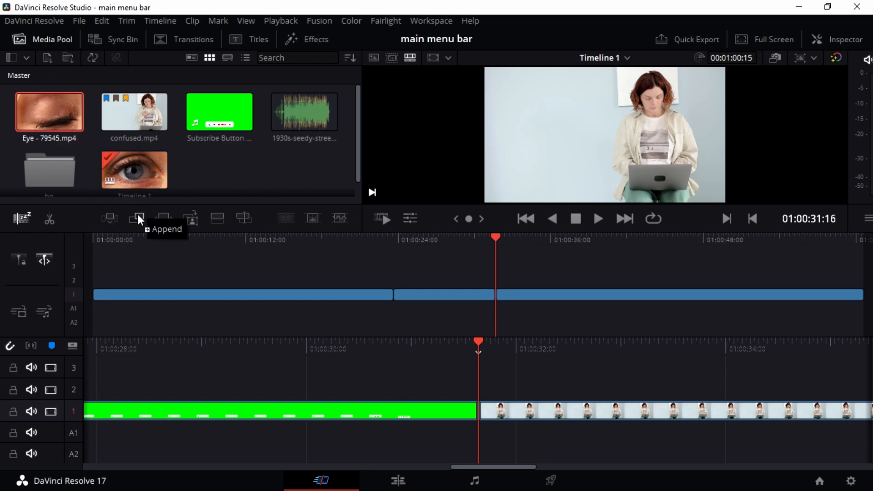
click(138, 215)
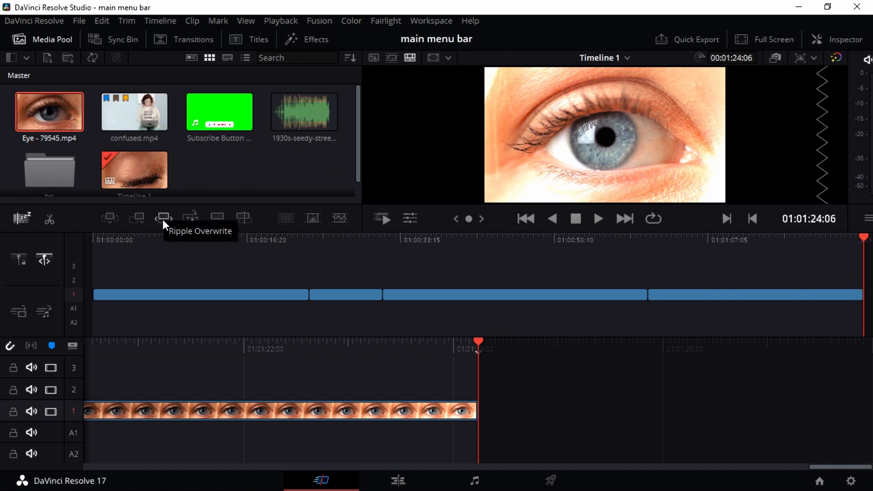
click(430, 295)
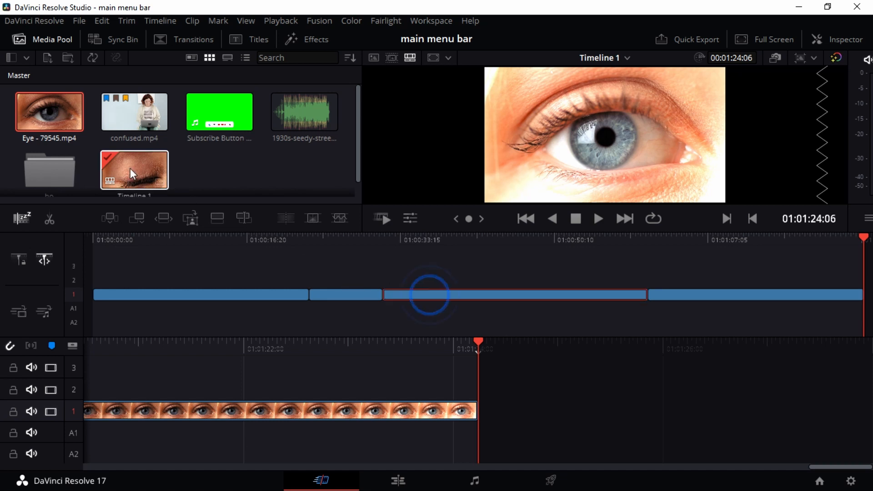
drag(49, 114, 175, 211)
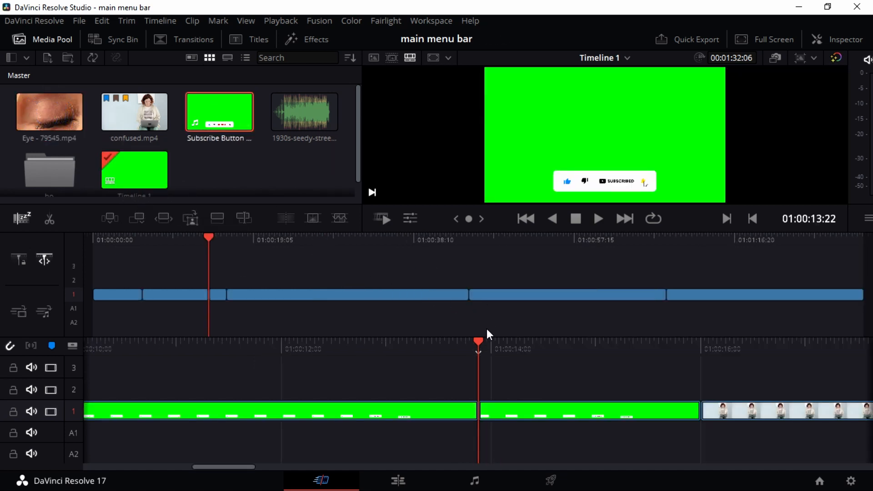
Step: Delete the first two Subscribe Button segments from track 1, keeping only the short one directly before confused.mp4
drag(480, 350, 725, 335)
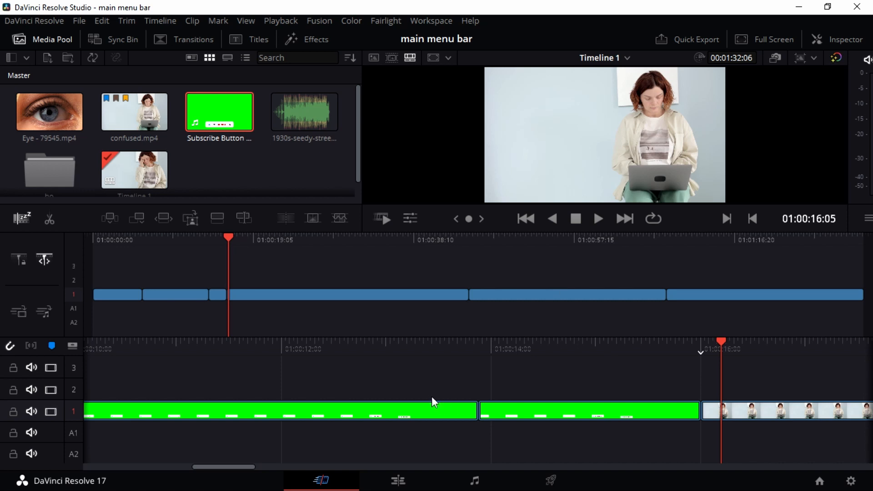
drag(397, 386, 358, 430)
key(Delete)
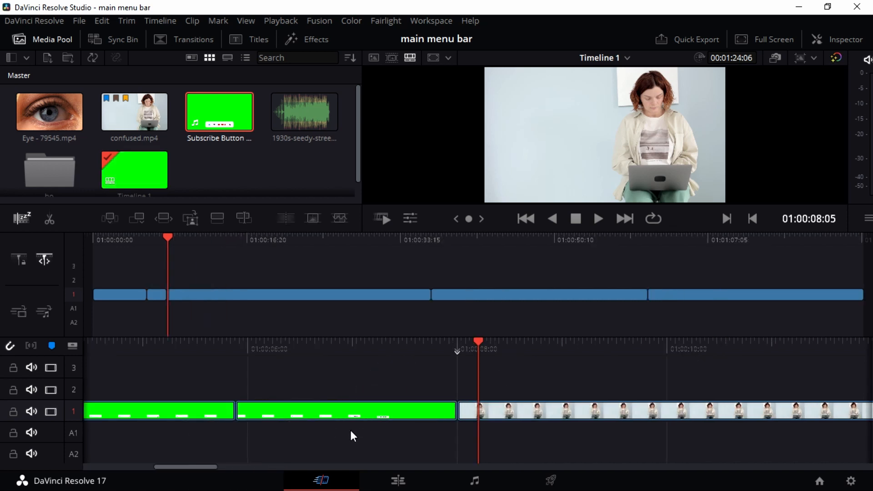
drag(170, 353, 155, 422)
click(163, 406)
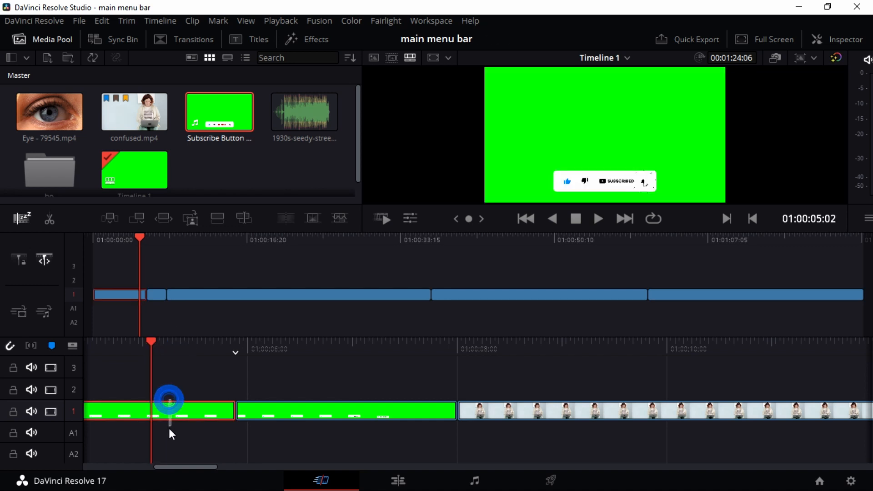
key(Delete)
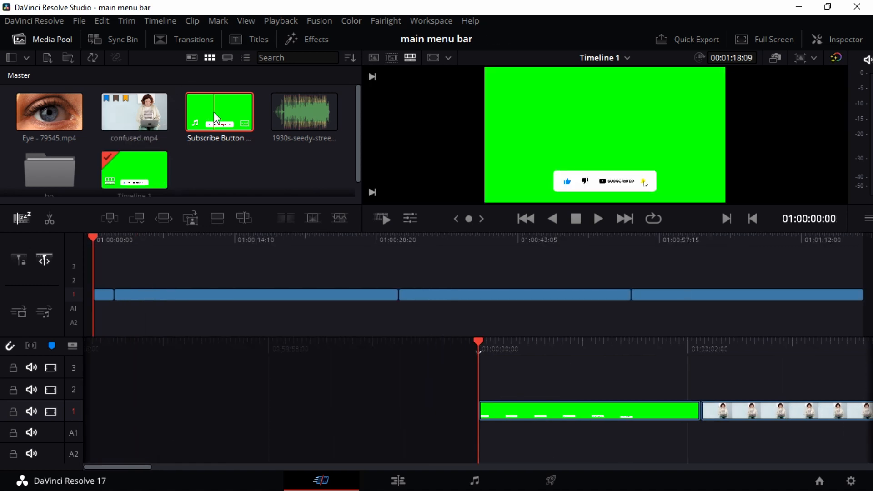
Step: Replace the short Subscribe Button segment with the full clip using Ripple Overwrite and return the playhead to 01:00:00:00
drag(214, 115, 166, 218)
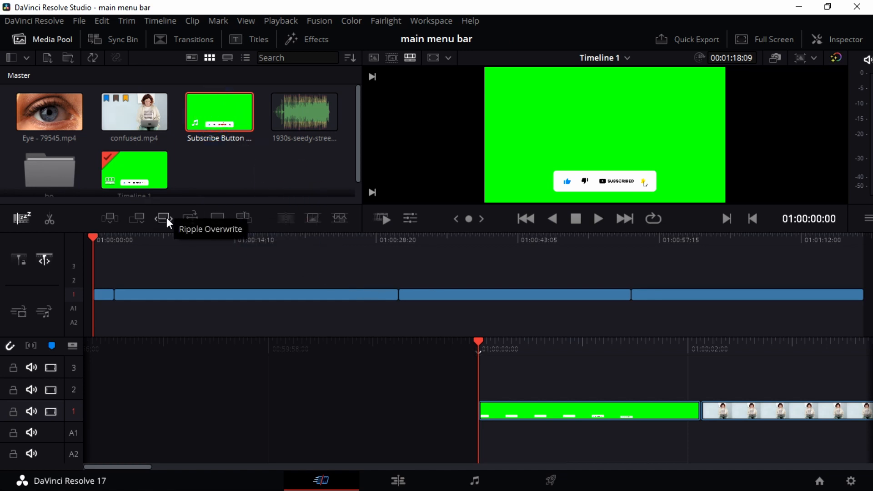
click(167, 217)
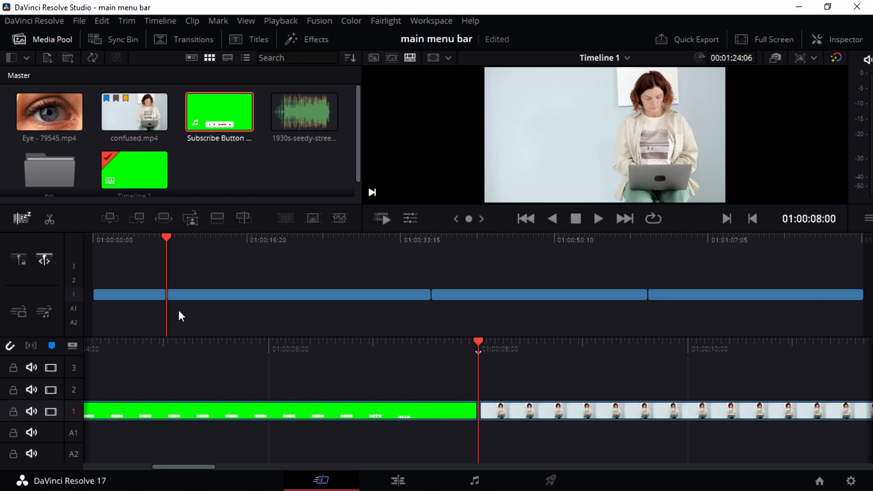
drag(167, 236, 39, 274)
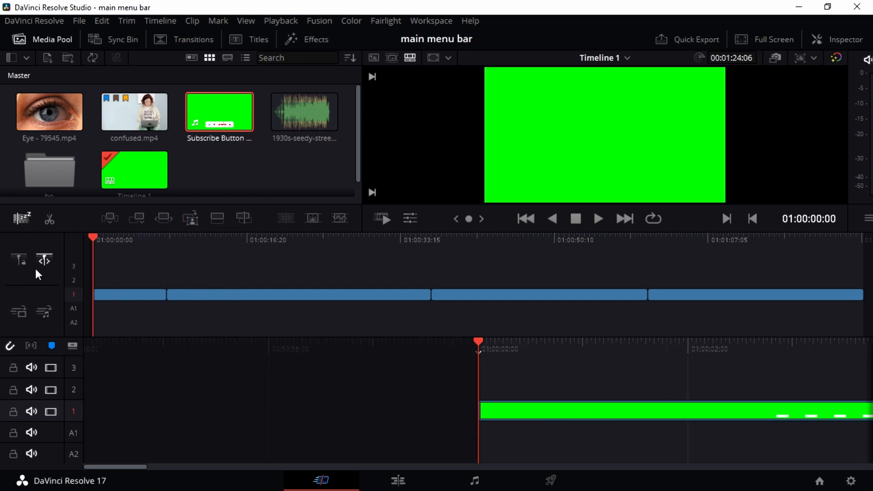
key(space)
click(223, 275)
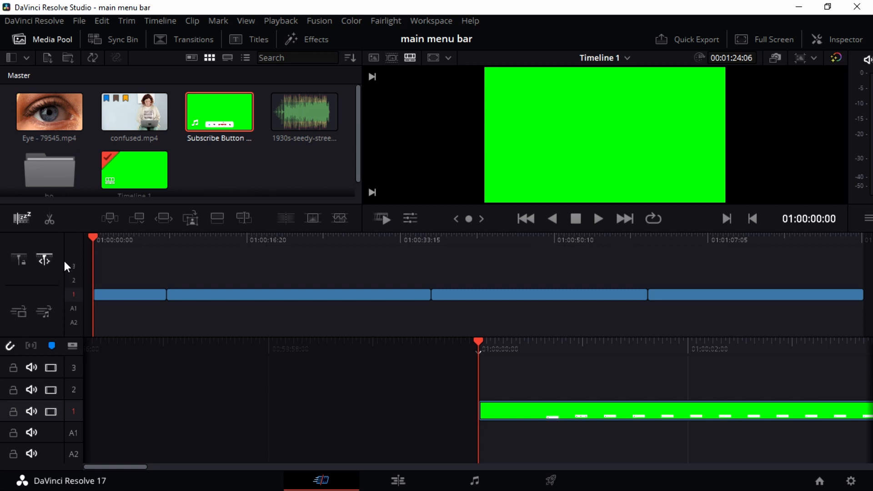
Step: Ripple Overwrite the second clip on track 1 with confused.mp4, with the playhead at 01:00:29:15
drag(92, 239, 117, 257)
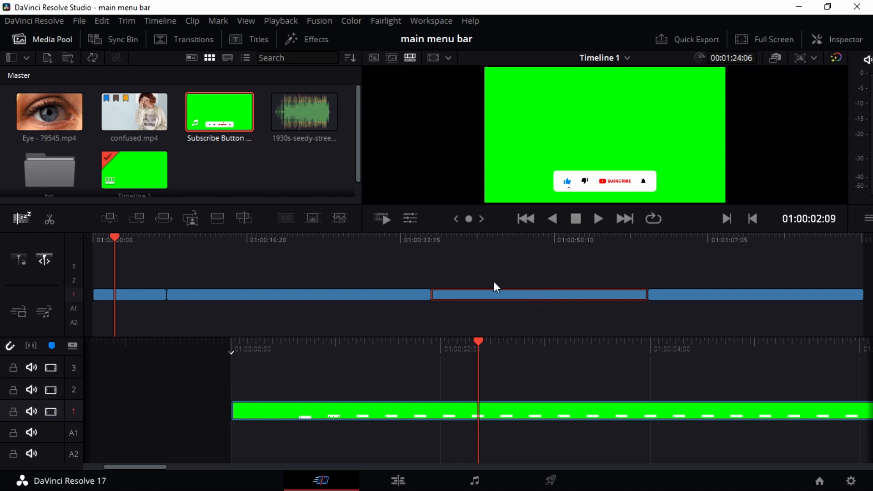
click(484, 258)
click(562, 237)
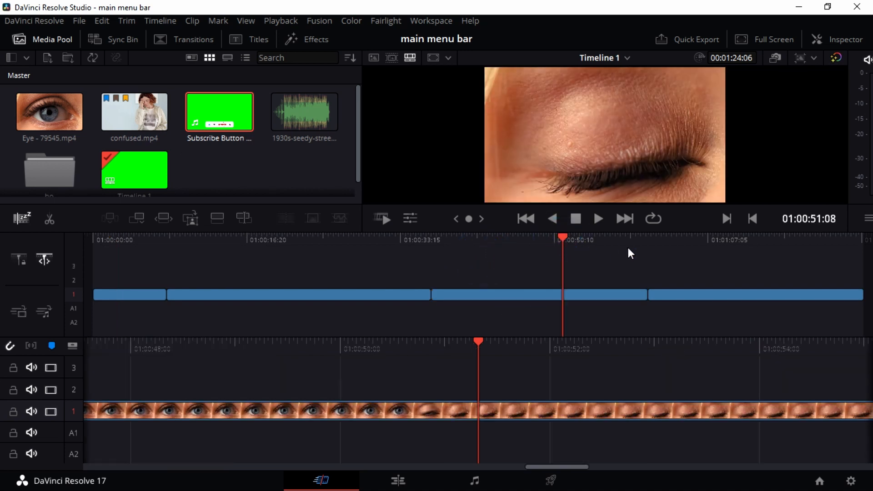
click(648, 247)
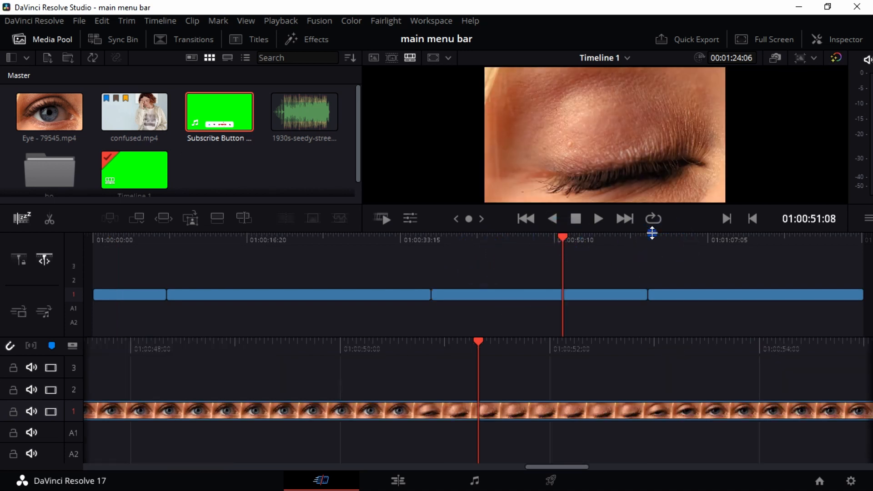
click(649, 237)
drag(649, 243, 364, 284)
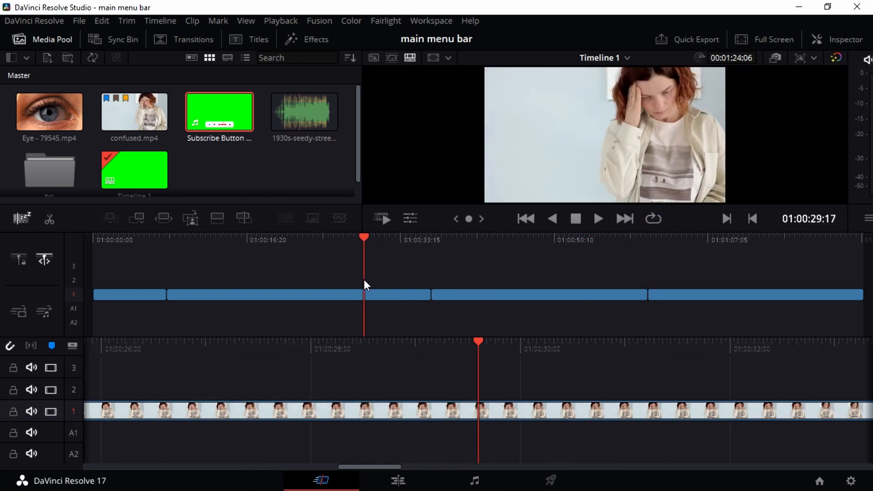
drag(137, 127, 169, 226)
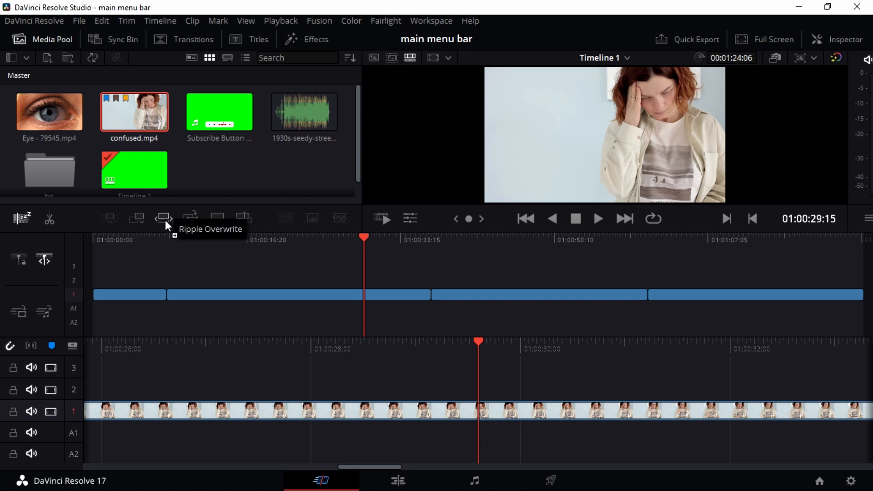
drag(169, 226, 166, 224)
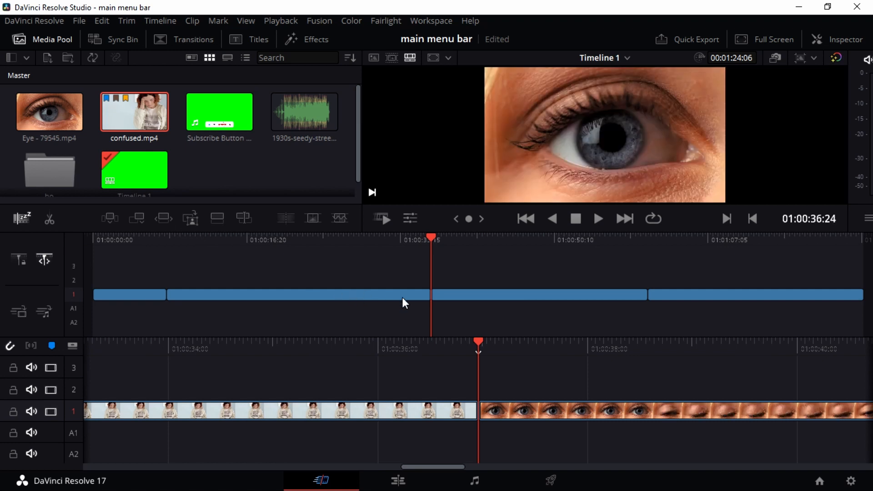
Step: Move the overview timeline's playhead to the later part of the confused.mp4 clip on track 1
click(171, 259)
click(206, 244)
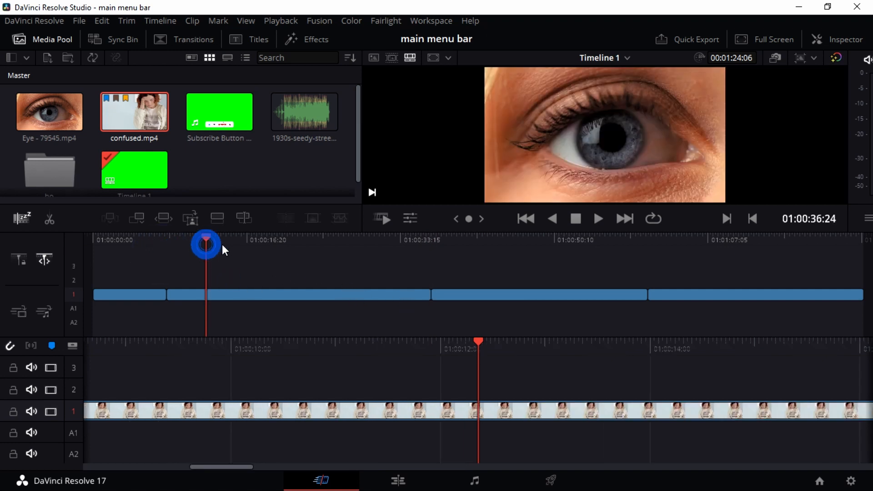
click(306, 241)
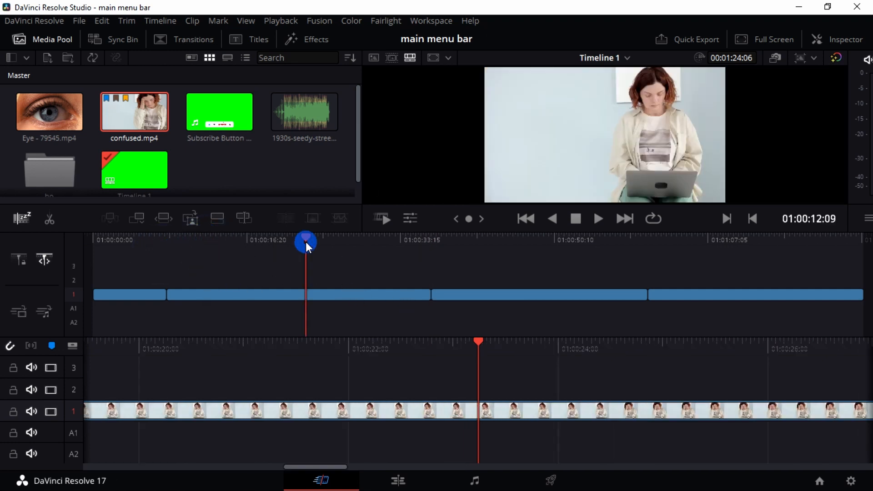
click(462, 239)
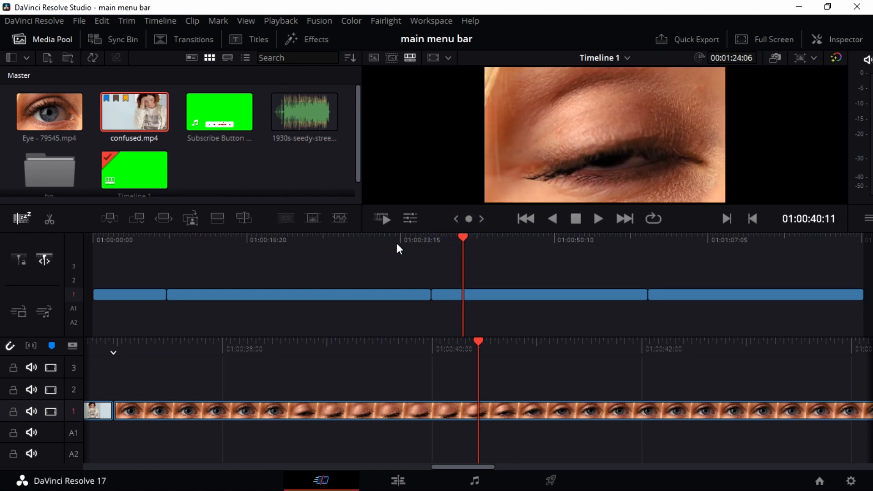
click(333, 237)
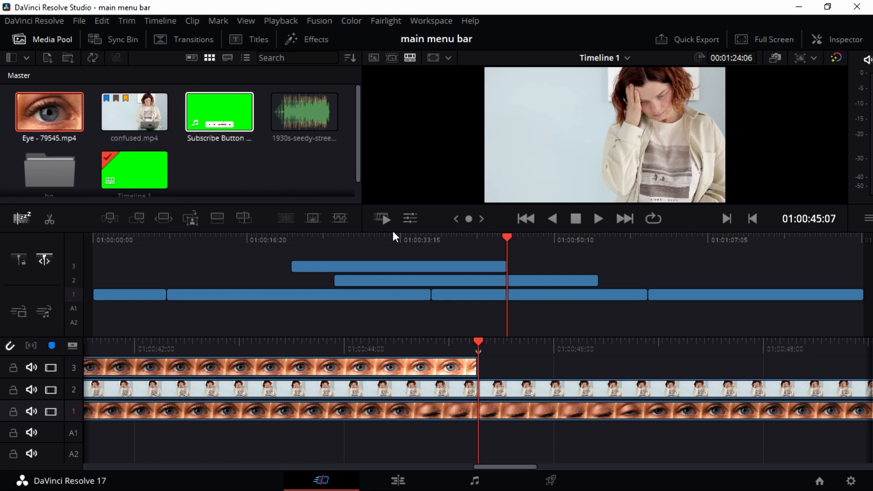
Step: Place Eye - 79545.mp4 on top of the existing clips at 01:00:57:22, and once more at 01:00:57:24
click(505, 240)
drag(530, 251, 624, 257)
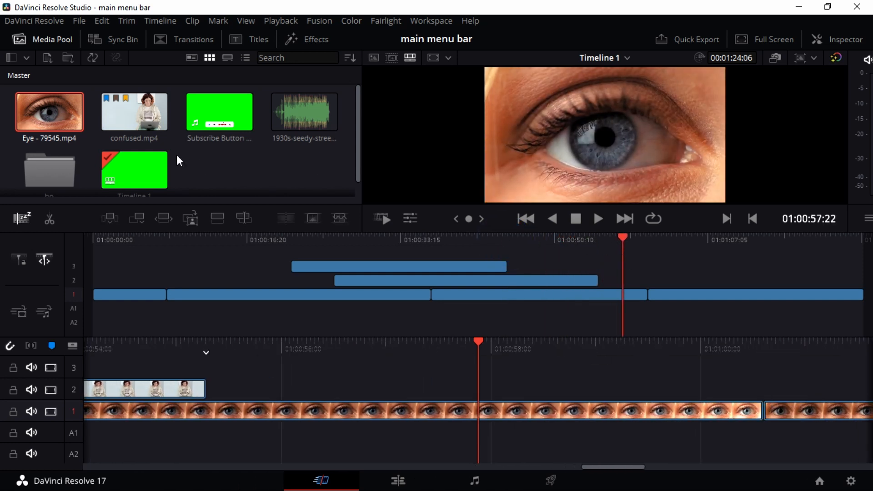
drag(74, 123, 218, 222)
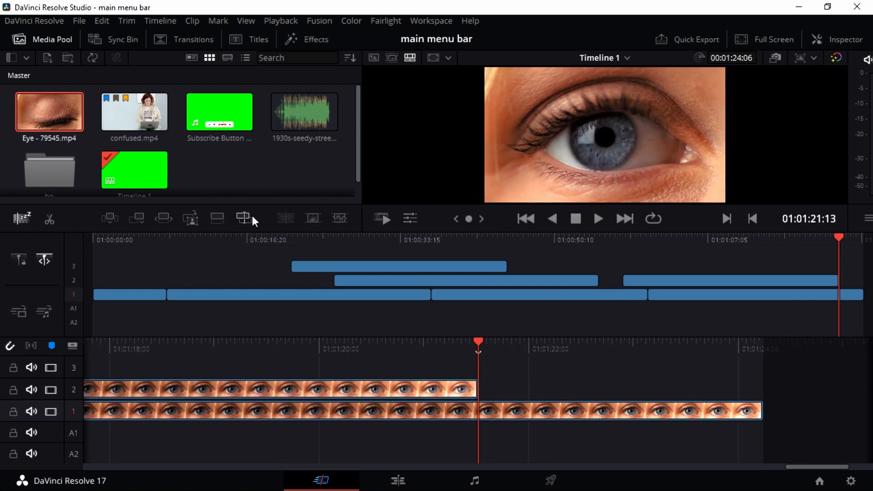
click(623, 239)
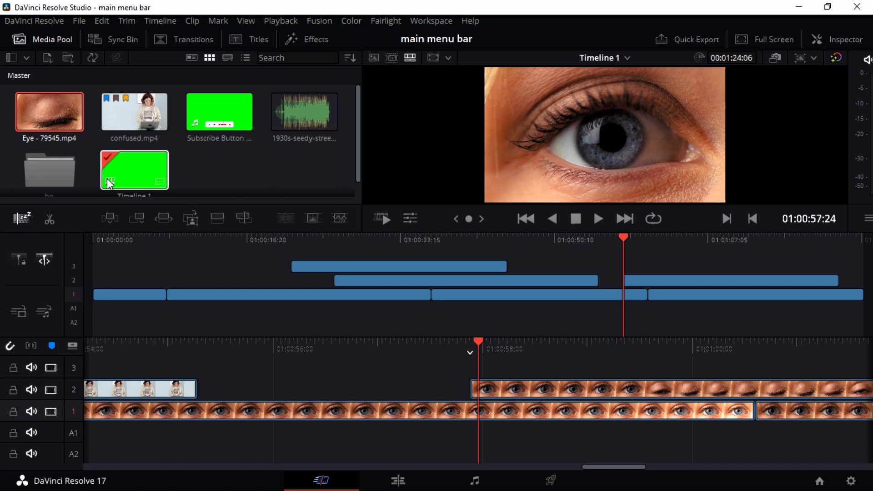
drag(63, 119, 222, 225)
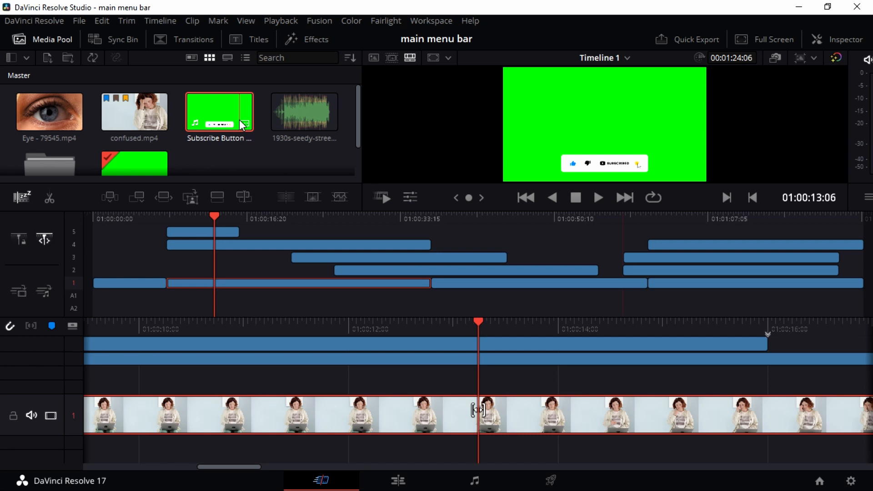
Step: Place confused.mp4 on top at 01:00:13:06 and add it again above the other clips using Source Overwrite
click(152, 124)
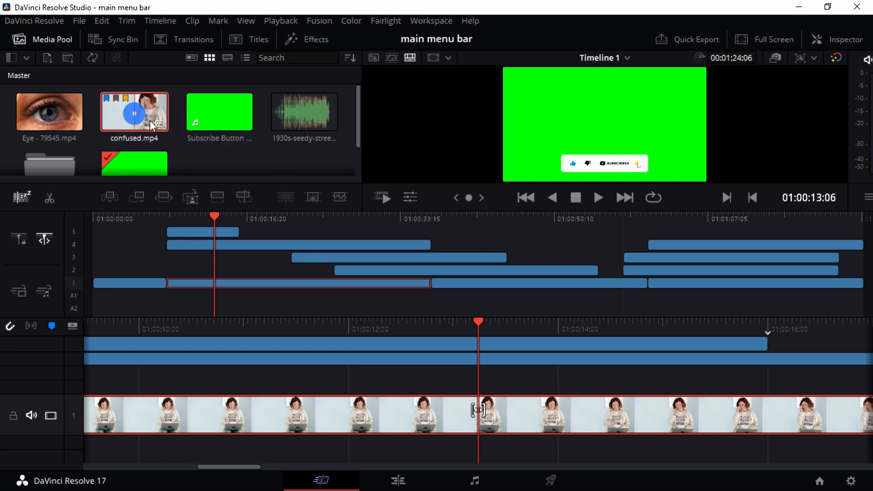
drag(152, 123, 218, 204)
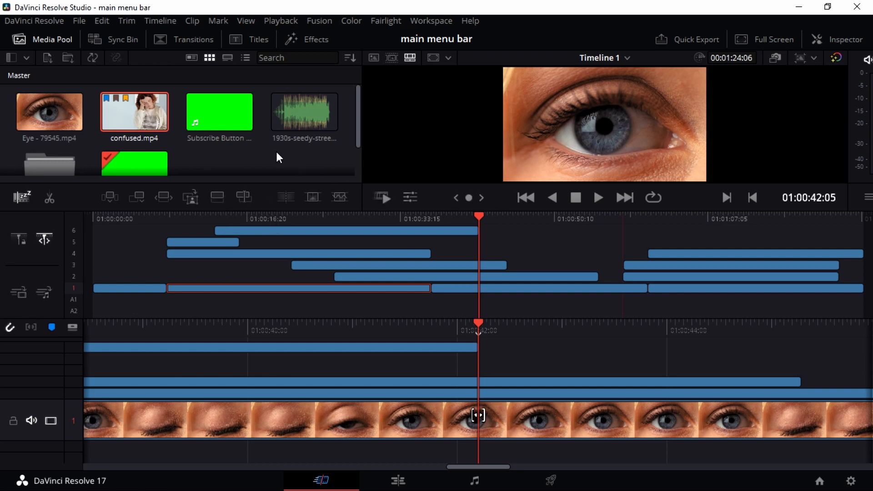
drag(174, 131, 247, 200)
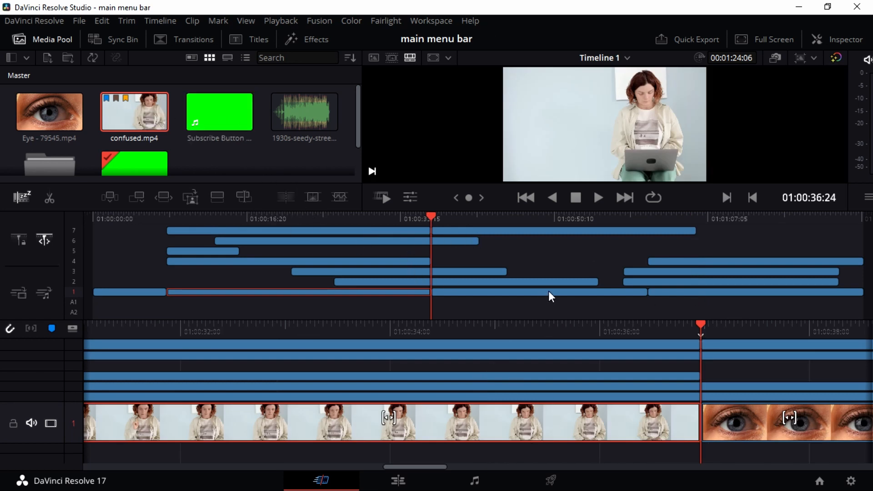
Step: Delete all the overlay clips on video tracks 2 through 6 of the timeline
drag(718, 236, 212, 286)
key(Delete)
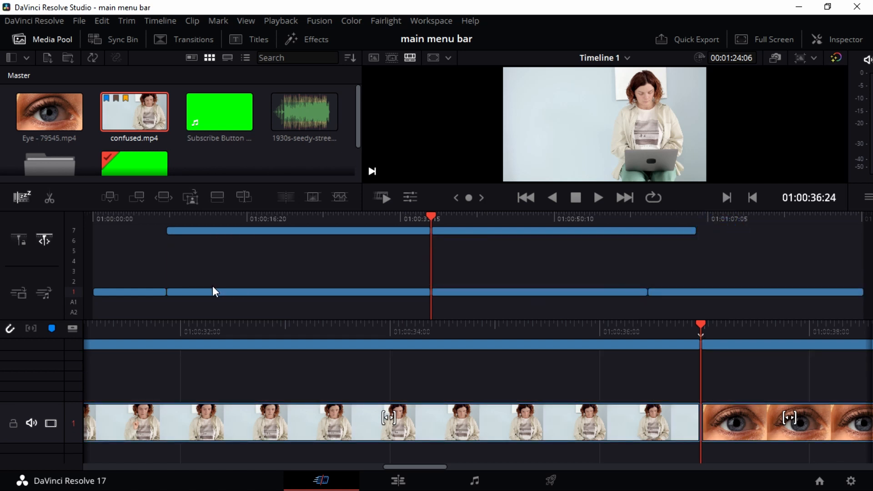
Step: Delete both remaining overlay clips on video track 7
click(463, 229)
key(Delete)
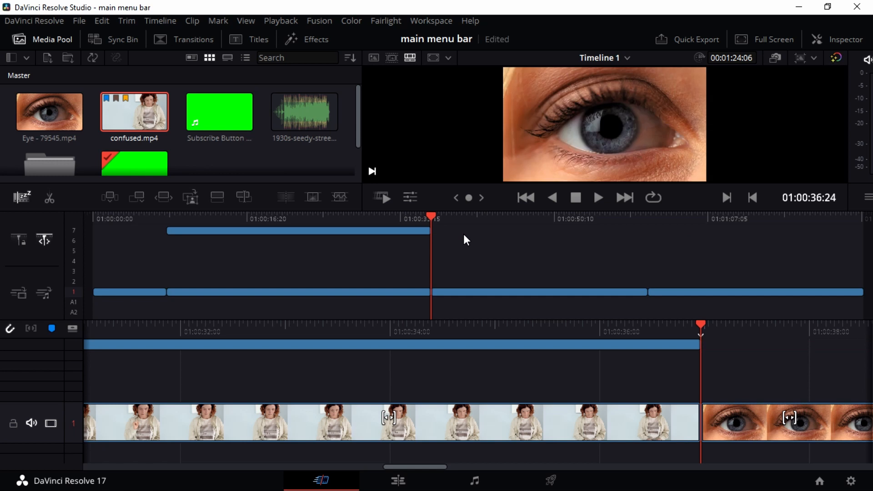
click(376, 230)
key(Delete)
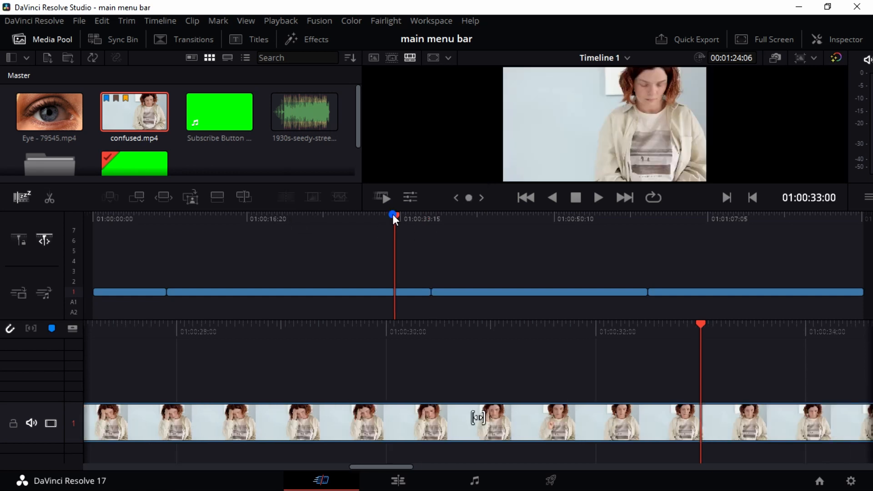
Step: Return the playhead to the start of the timeline, play forward, and stop at 01:00:06:05
drag(392, 217, 64, 243)
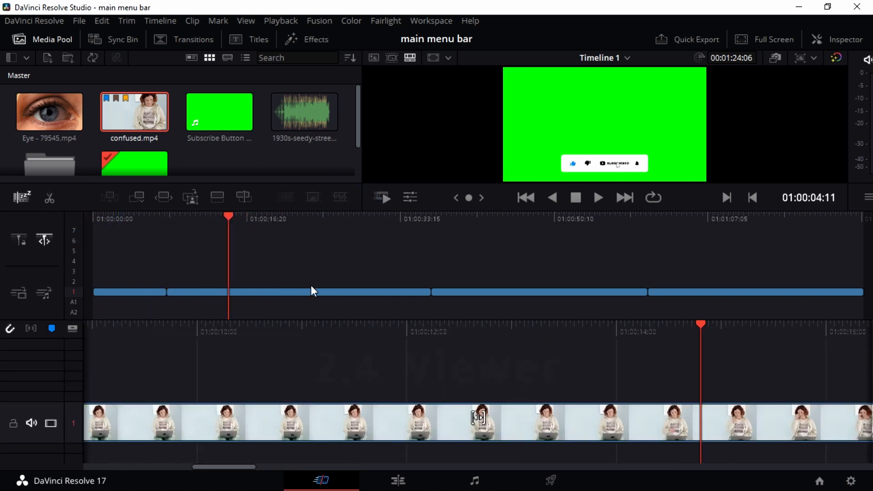
drag(310, 285, 86, 291)
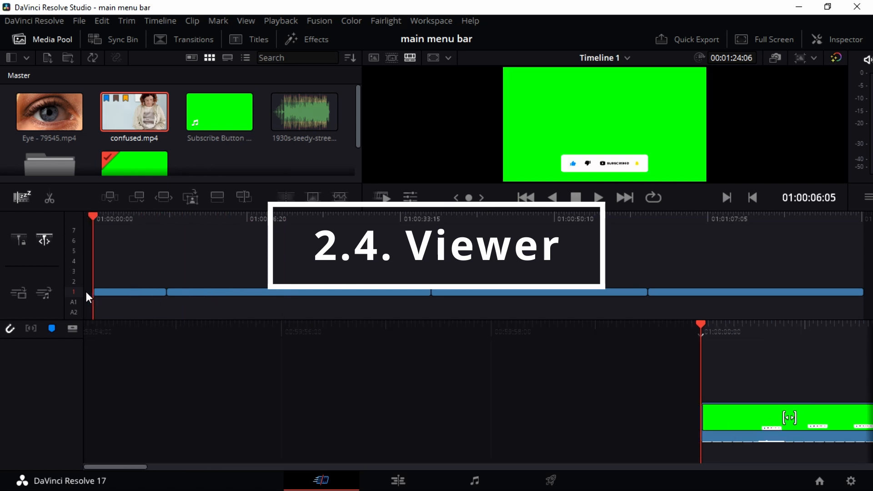
click(599, 198)
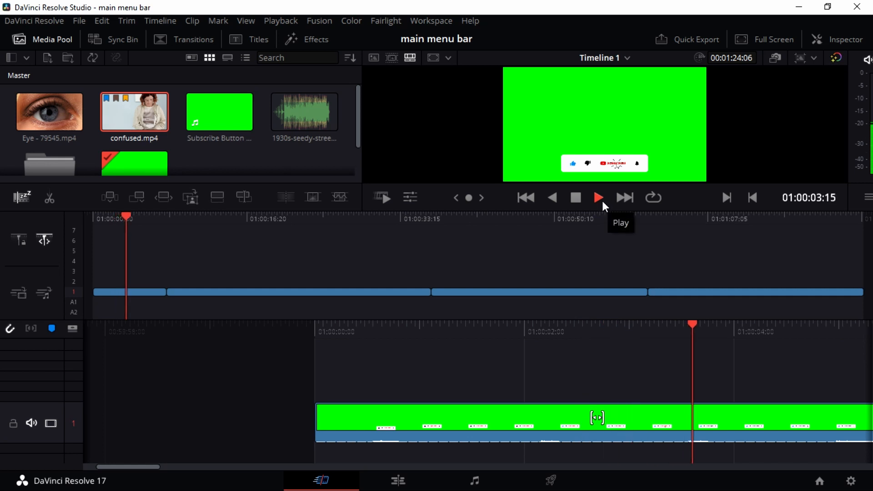
click(575, 198)
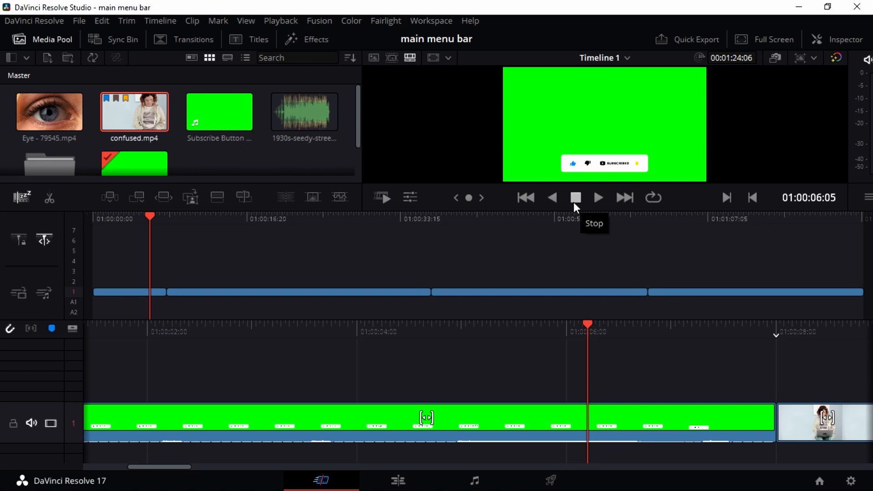
Step: Play the timeline in reverse, return to its start, and jump forward through the edit points to 01:00:36:24
click(554, 198)
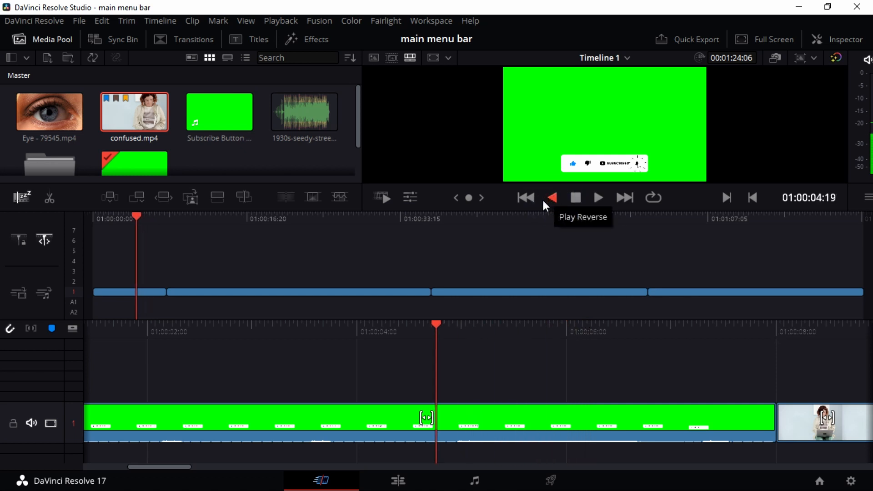
click(528, 198)
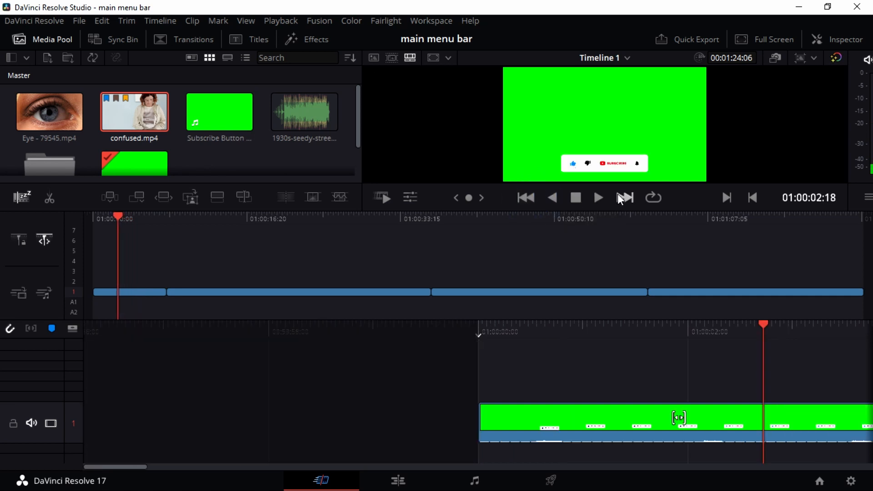
click(532, 198)
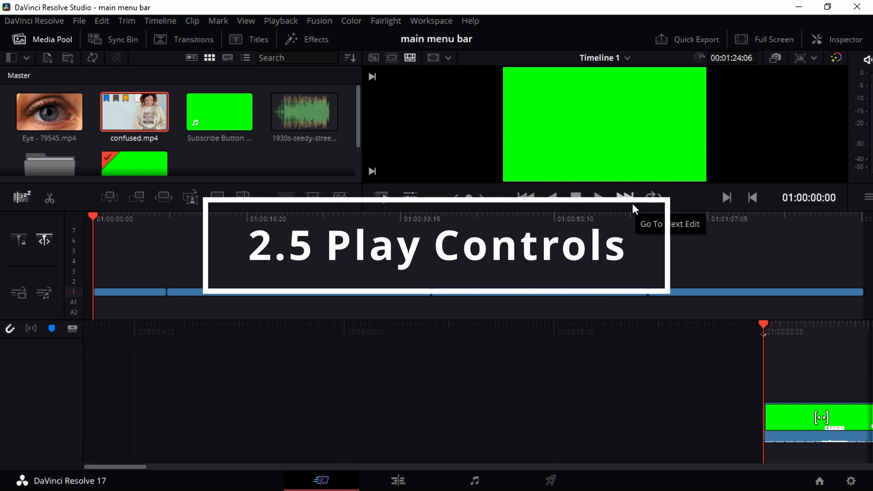
click(632, 203)
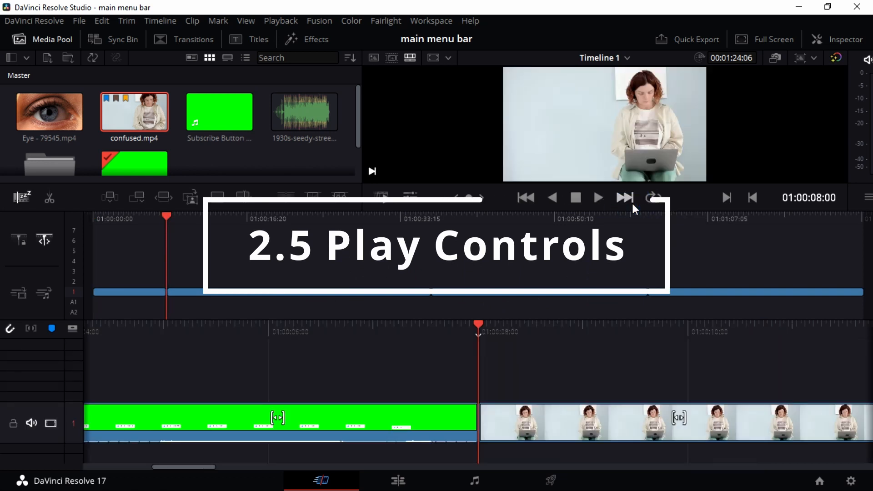
click(631, 203)
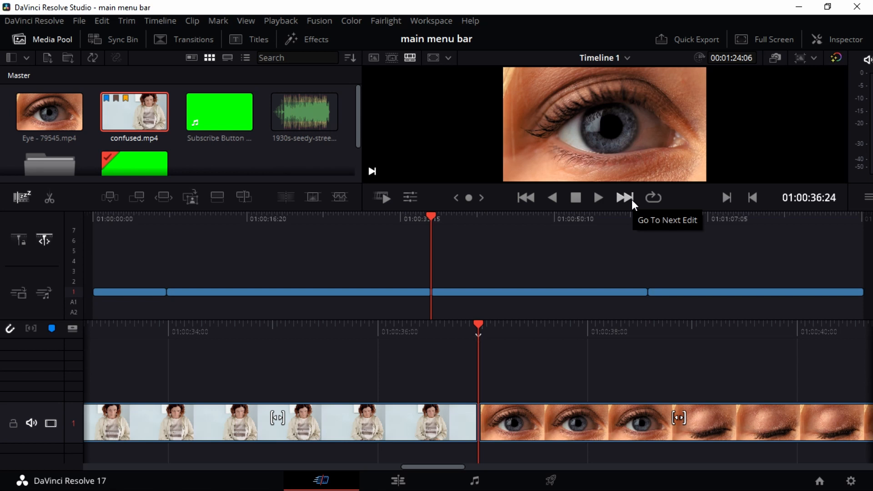
Step: Move the playhead back to 01:00:26:06 in the confused.mp4 clip and step forward frame by frame to 01:00:26:13
click(430, 221)
drag(420, 225, 333, 229)
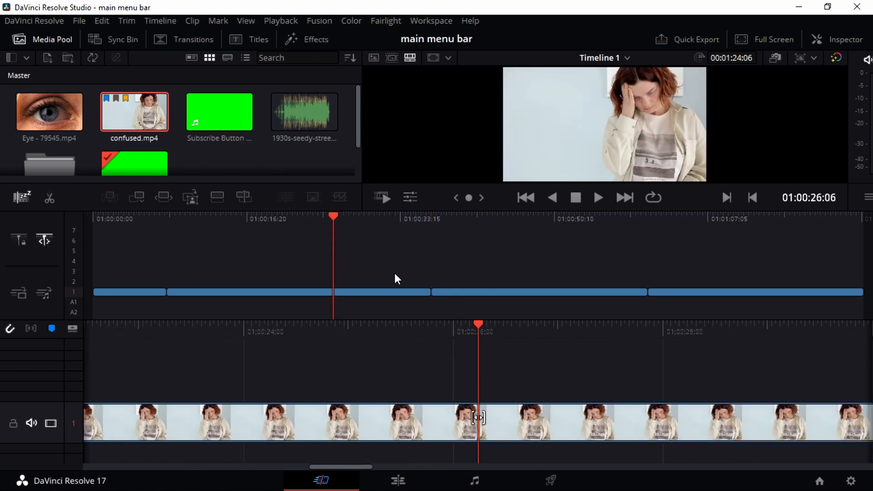
key(Right)
key(Right)
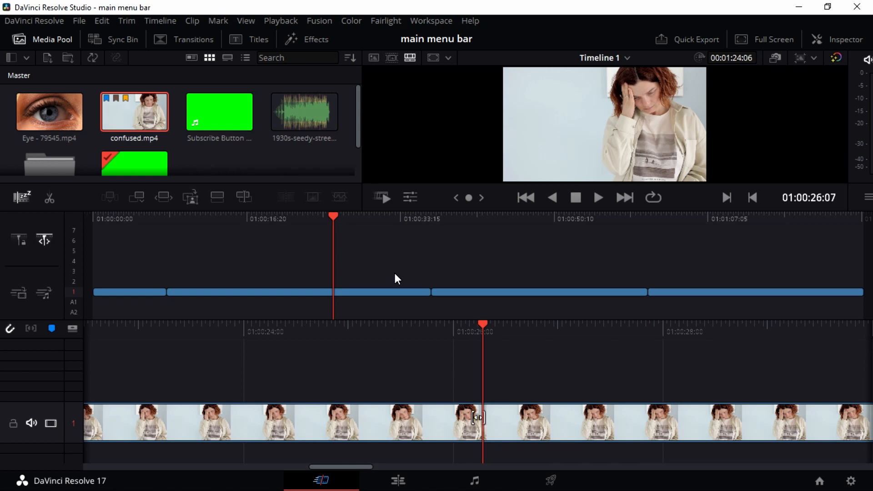
key(Right)
key(Right)
key(Right)
key(Right)
key(Right)
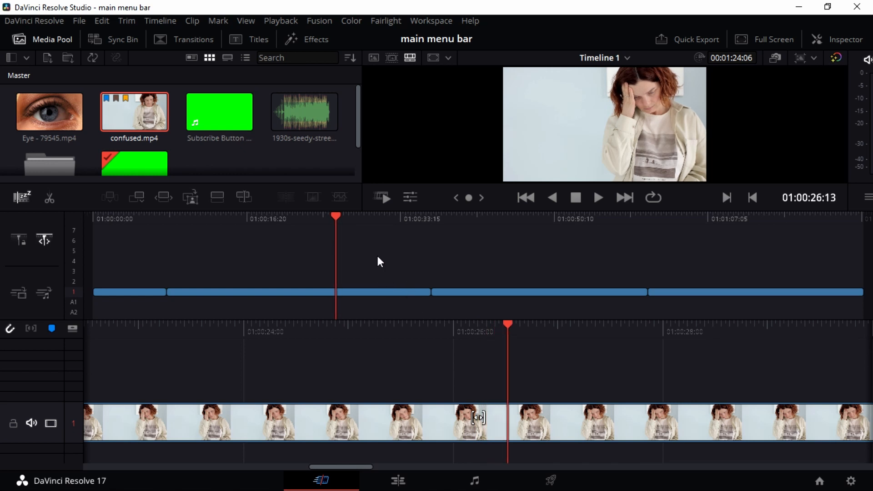
Step: Split the confused.mp4 clip on track 1 at 01:00:28:24
drag(335, 224, 359, 227)
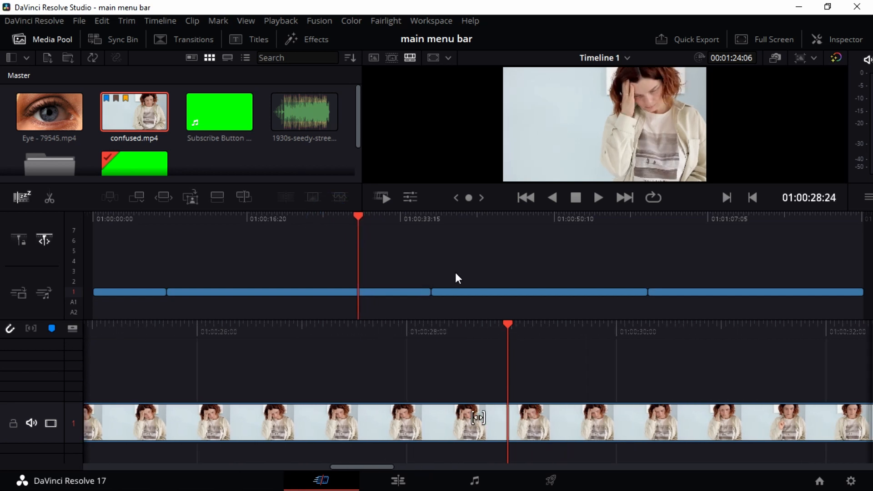
click(381, 294)
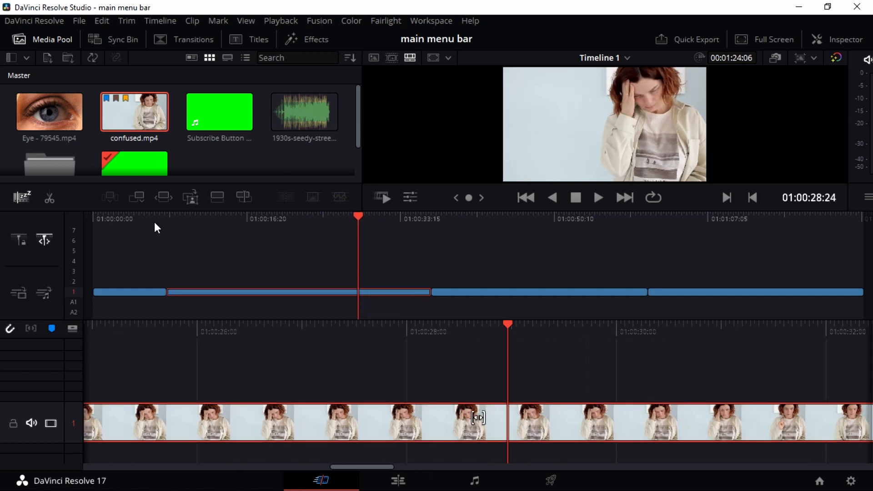
click(50, 198)
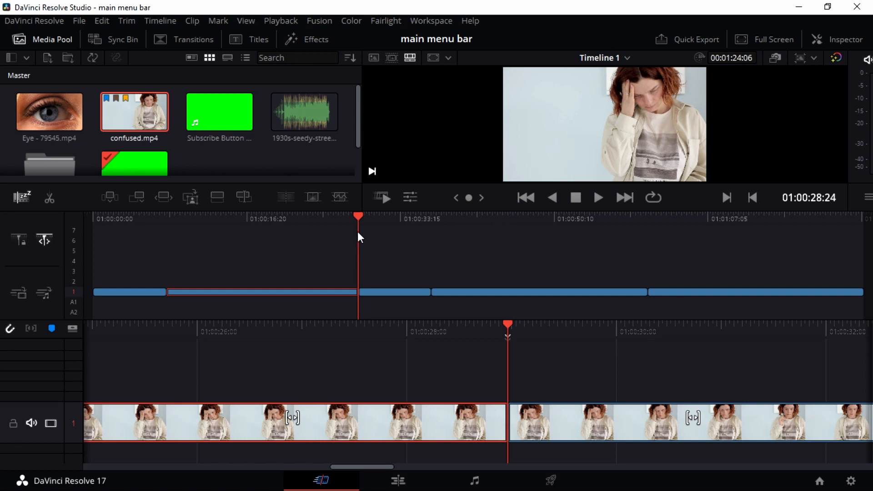
Step: Move the playhead to 01:00:08:20, then jump forward and back between the edit points around the new cut
drag(358, 216, 319, 222)
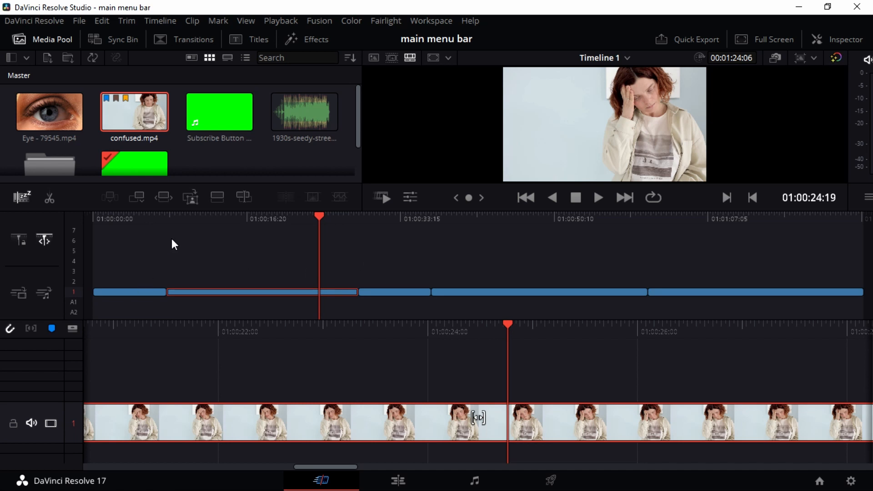
click(174, 220)
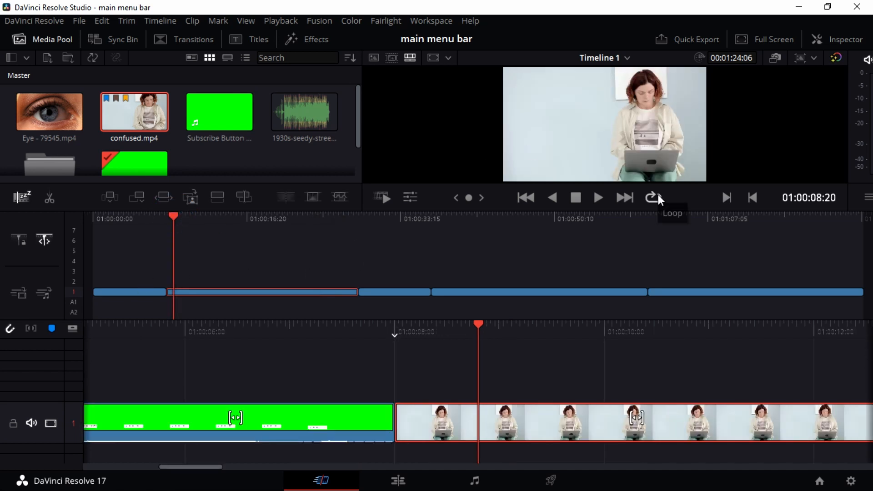
click(623, 198)
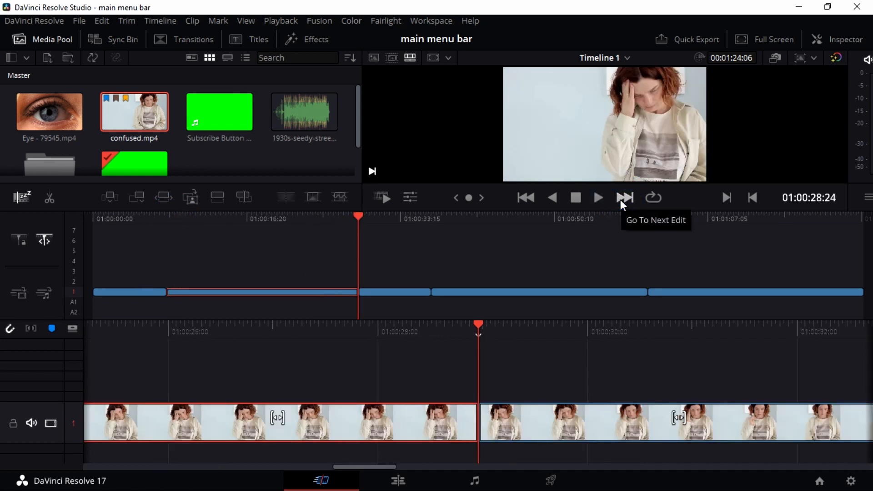
click(529, 198)
click(527, 199)
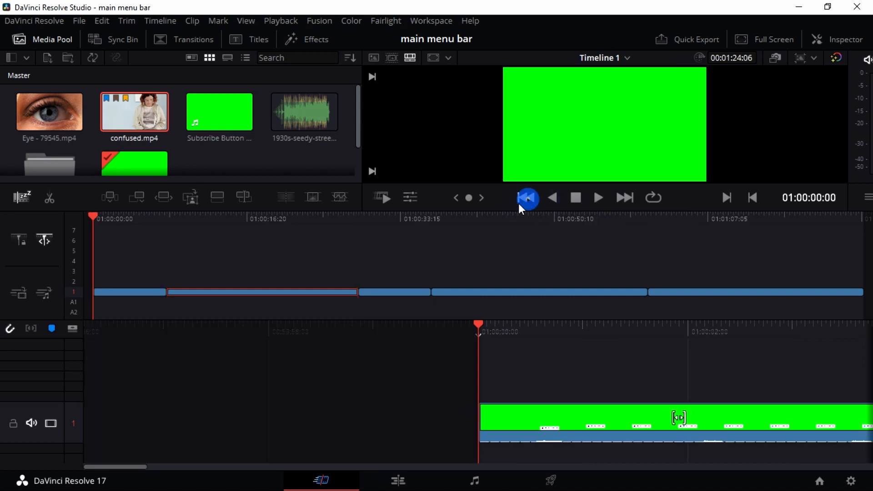
click(631, 197)
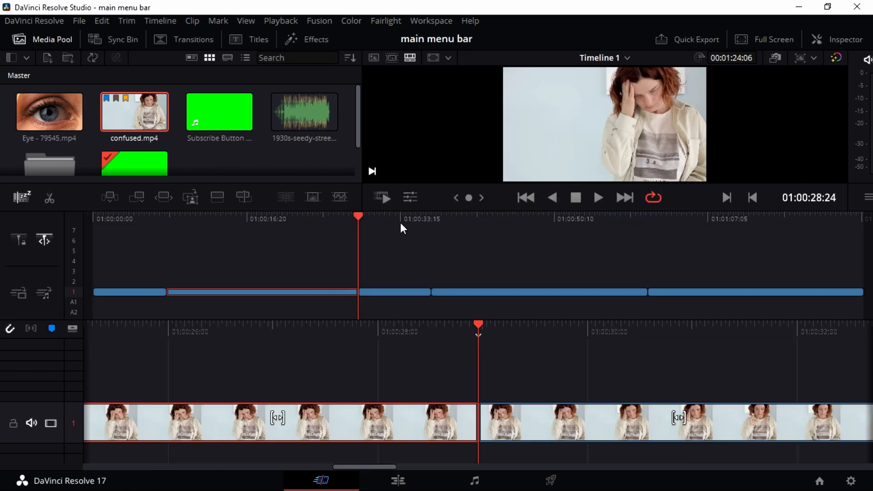
Step: Play from the cut at 01:00:28:24 with looping on, select the shorter confused.mp4 segment, and stop playback in the eye clip
click(603, 199)
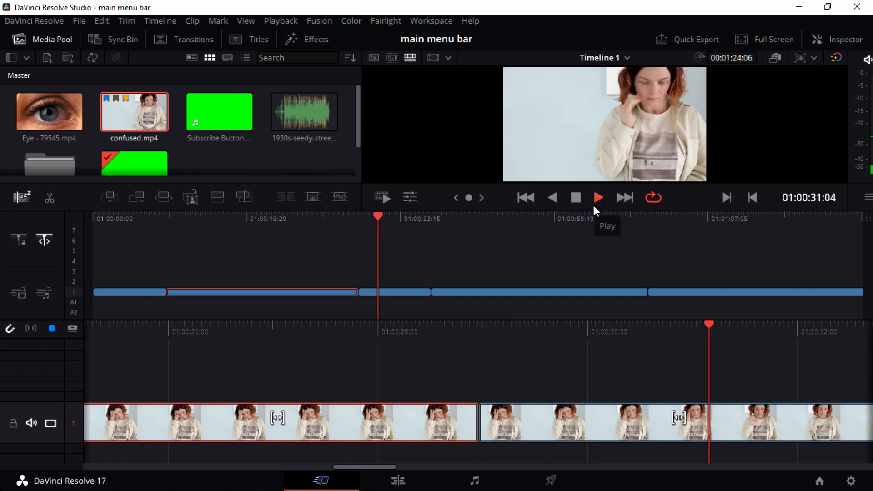
click(408, 293)
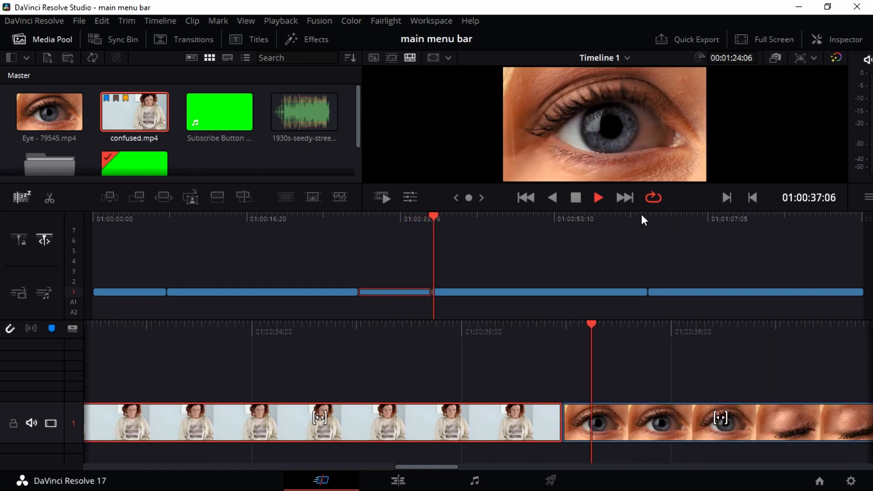
click(575, 198)
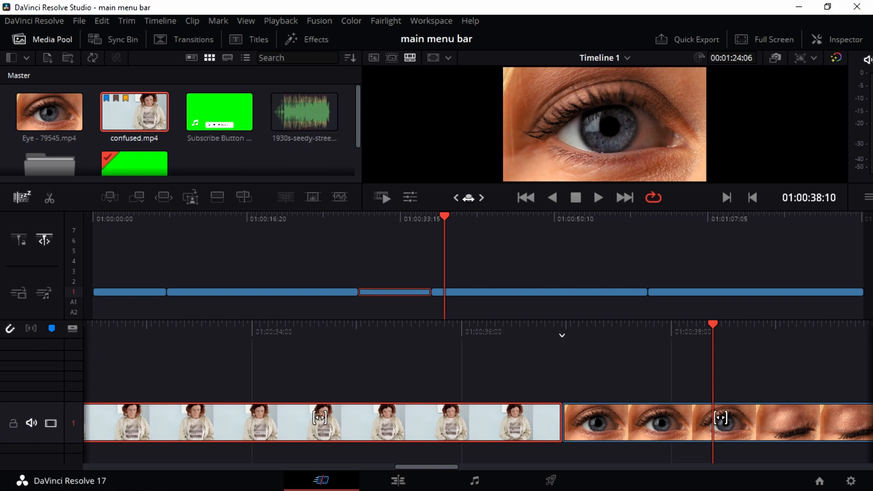
Step: Scrub the playhead backward and forward with the jog wheel, and briefly show the selected clip's transform tools
mouse_move(468, 198)
mouse_down()
mouse_move(455, 198)
mouse_move(463, 200)
mouse_up()
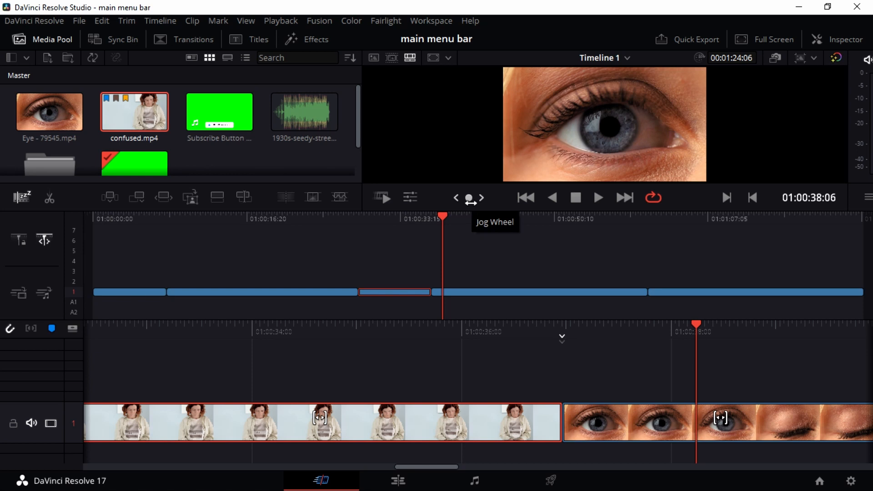
drag(469, 199, 491, 197)
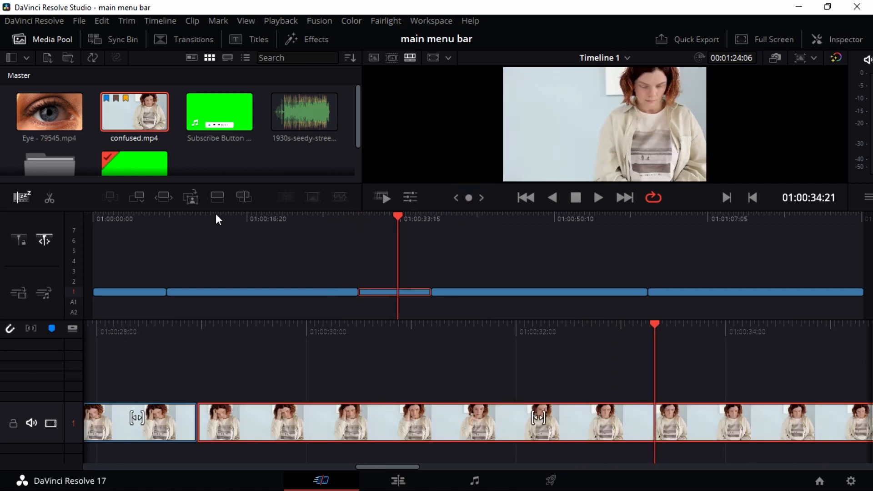
click(410, 197)
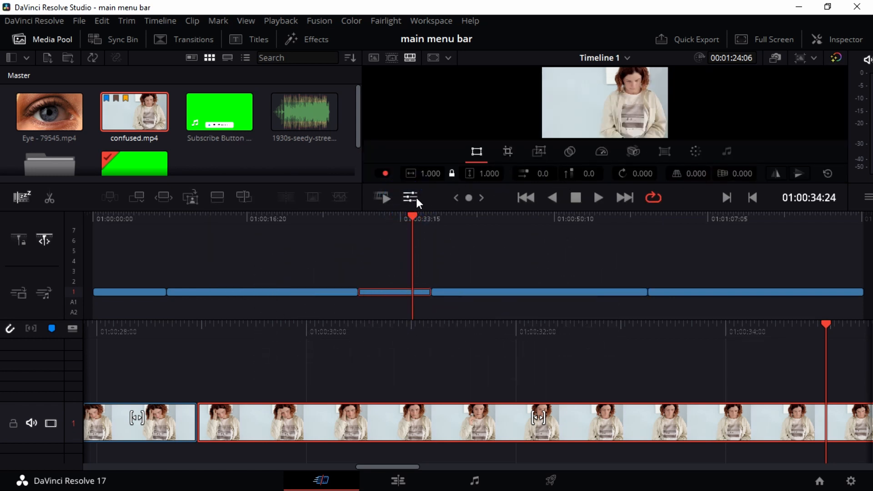
click(411, 197)
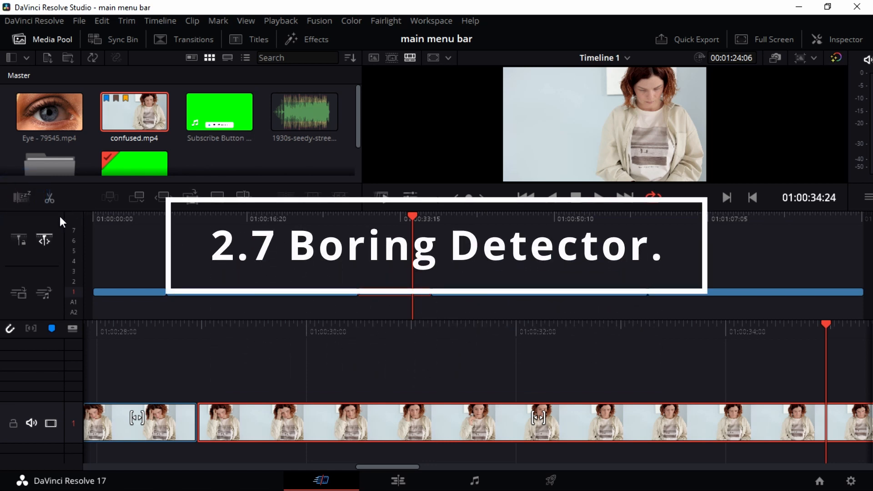
Step: Set the Boring Detector's boring-clip threshold to 35 seconds and dismiss it without analyzing the timeline
click(29, 200)
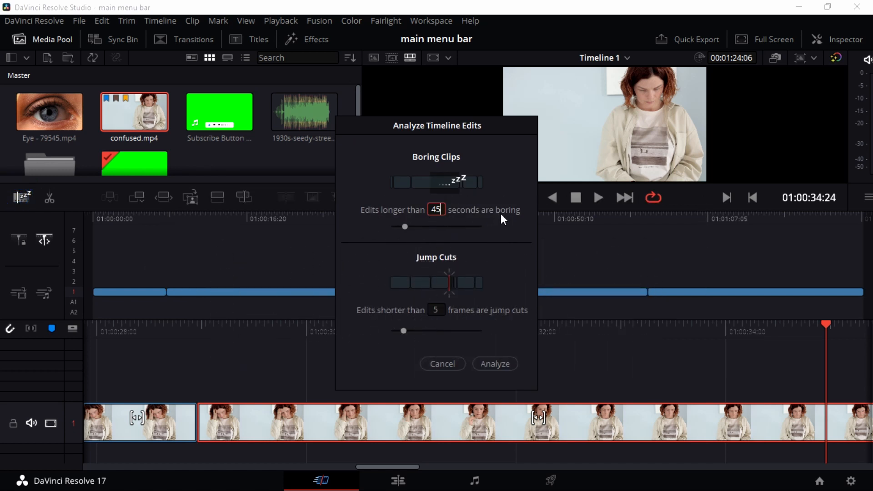
click(406, 227)
drag(421, 227, 403, 224)
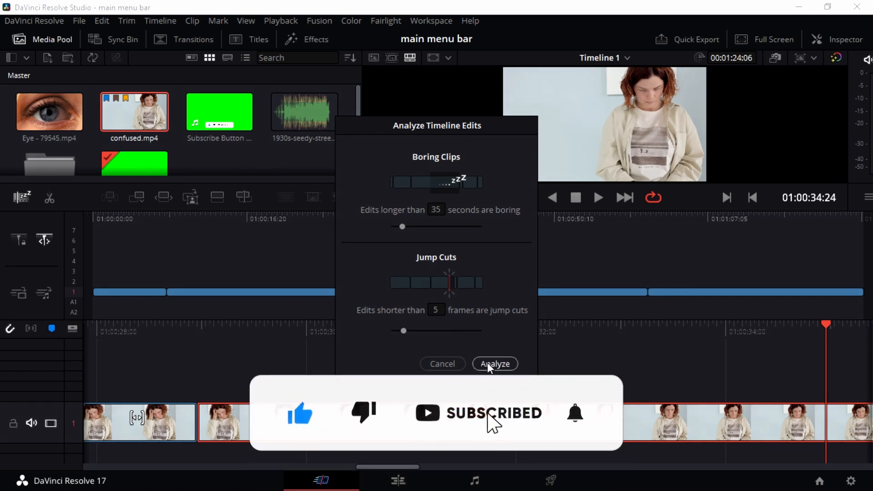
click(443, 364)
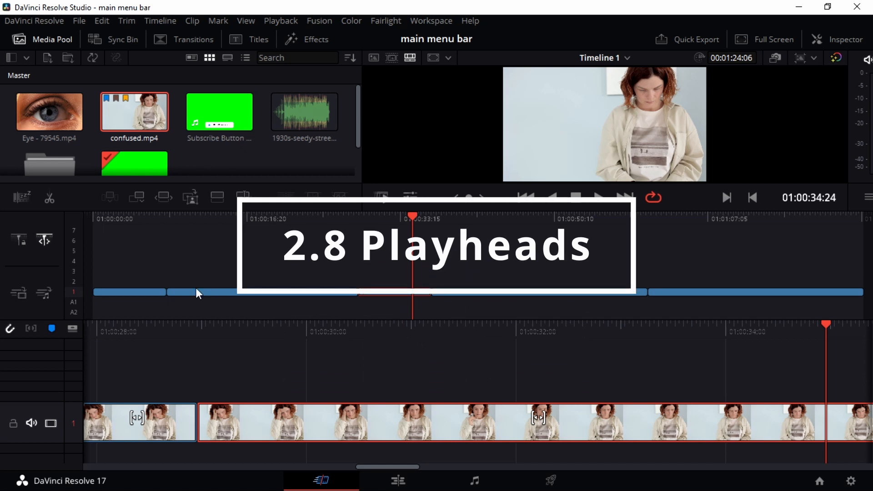
Step: Lock the playhead in the timeline's center, rewind to the start, and scroll the detailed timeline to 01:00:08:00
click(23, 242)
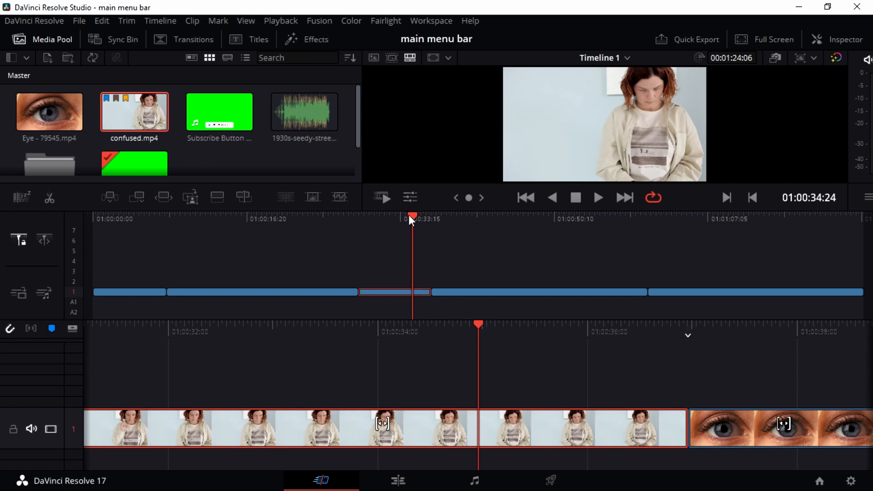
drag(408, 214, 87, 263)
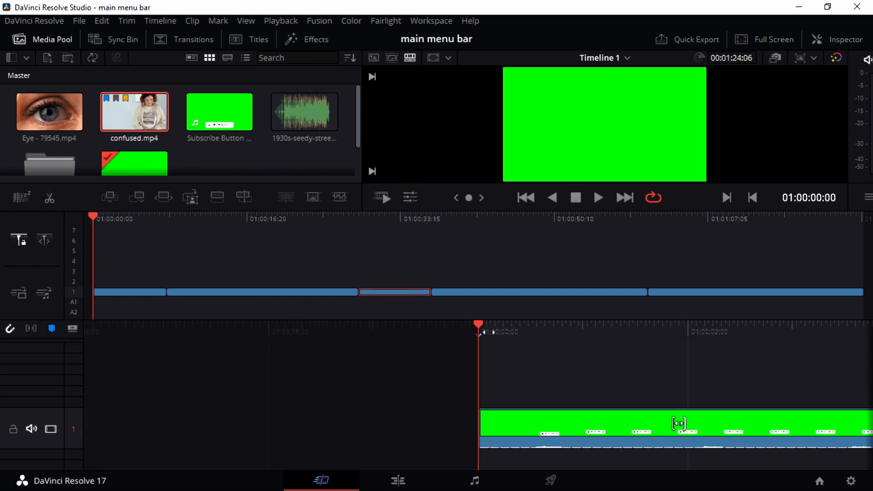
drag(506, 336, 151, 381)
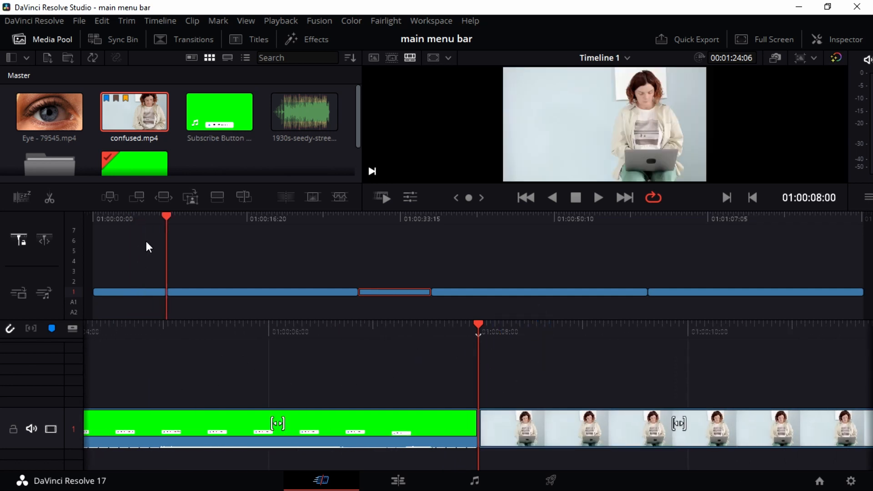
Step: Scrub through the confused.mp4 clip with the playhead locked at the center, moving the timeline to 01:00:27:07
drag(167, 222, 201, 236)
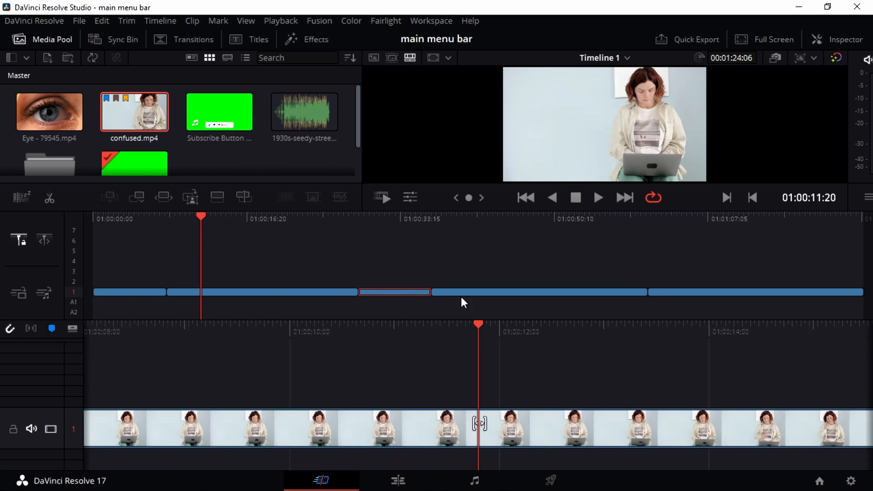
drag(508, 327, 184, 347)
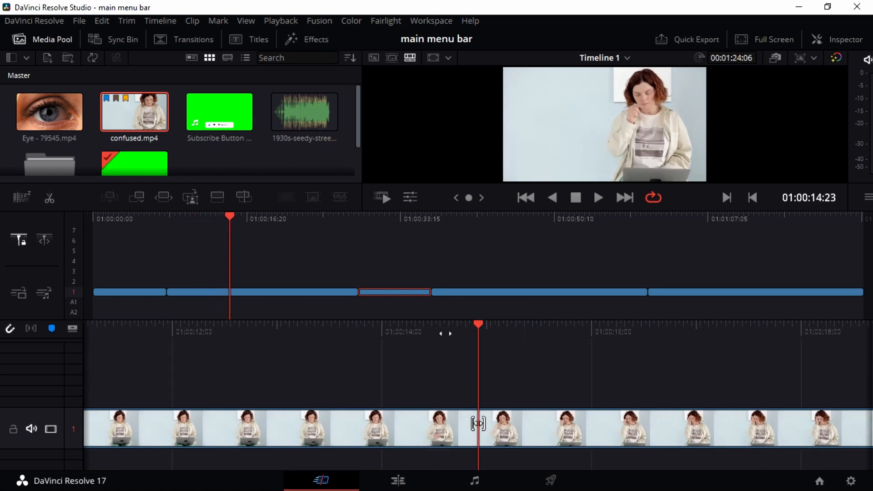
drag(530, 329, 244, 347)
drag(547, 347, 97, 334)
drag(483, 329, 177, 330)
drag(520, 353, 177, 341)
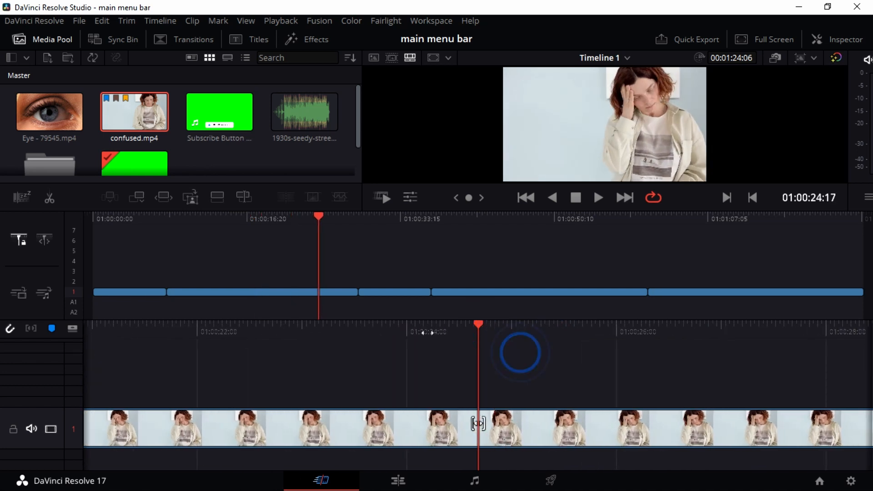
drag(427, 333, 155, 334)
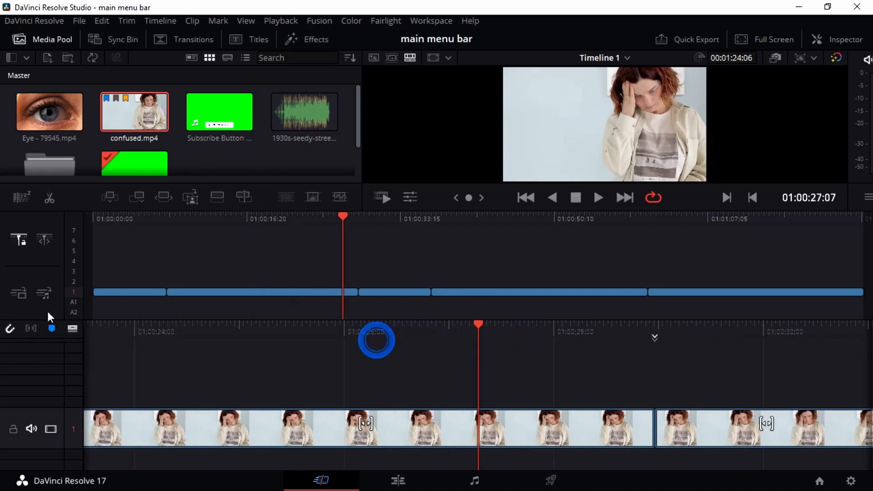
Step: Switch to the free playhead, move it just past the cut to 01:00:29:03, and lock the playhead again
click(42, 244)
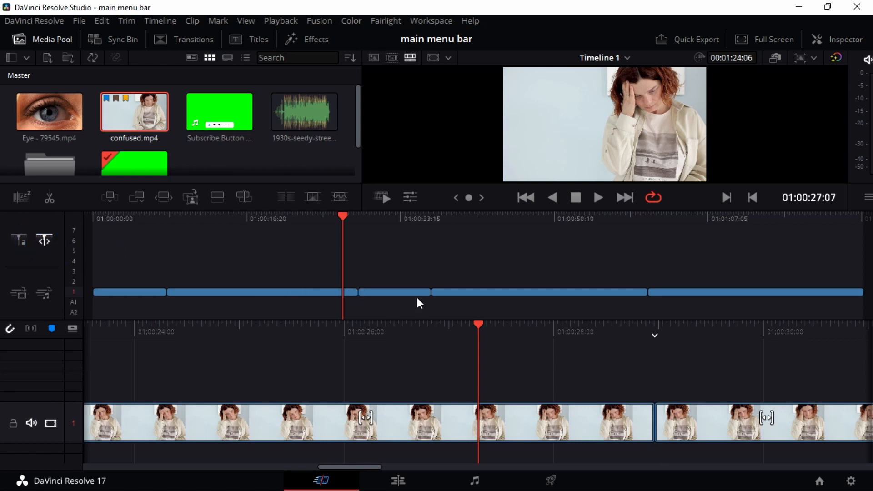
drag(662, 322, 676, 331)
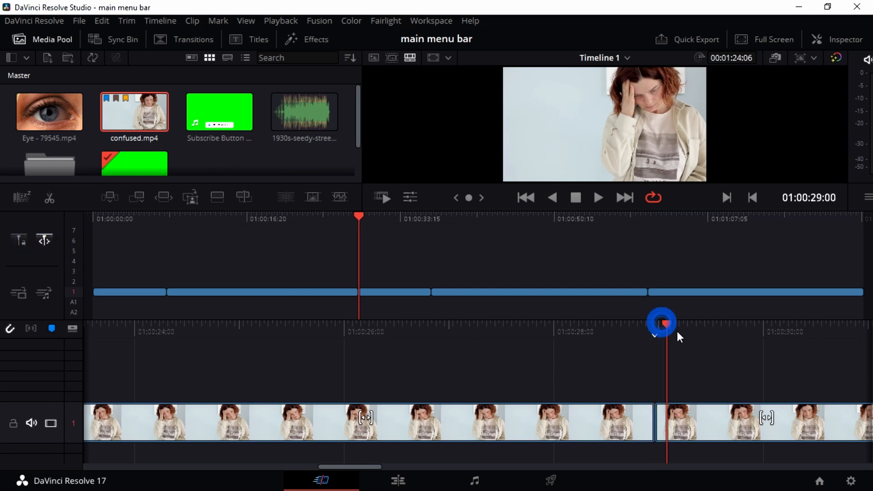
click(25, 244)
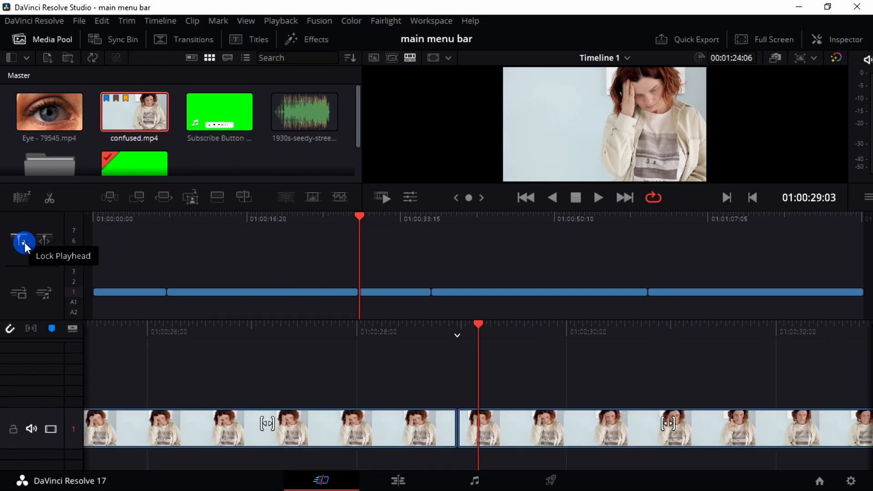
Step: Scroll the detailed timeline under the locked playhead to the eye clip at 01:00:38:24, and bring the playhead back to 01:00:21:14
drag(543, 327, 228, 334)
drag(581, 325, 246, 331)
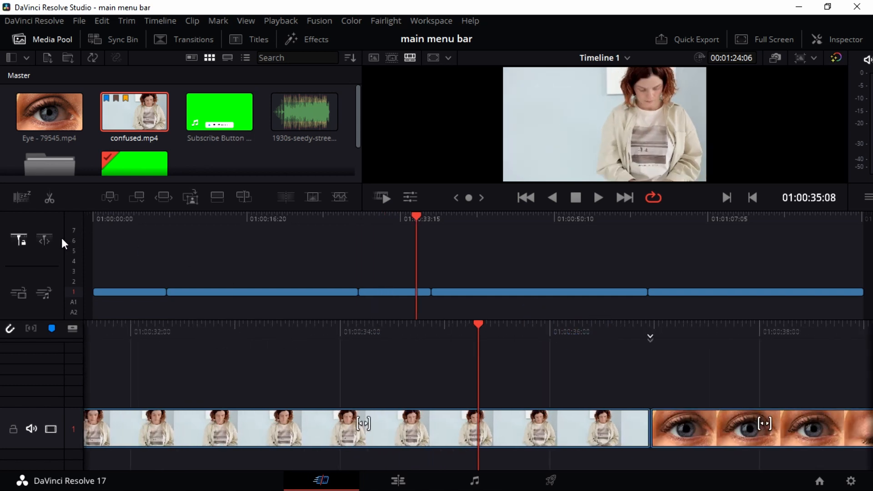
drag(526, 331, 144, 337)
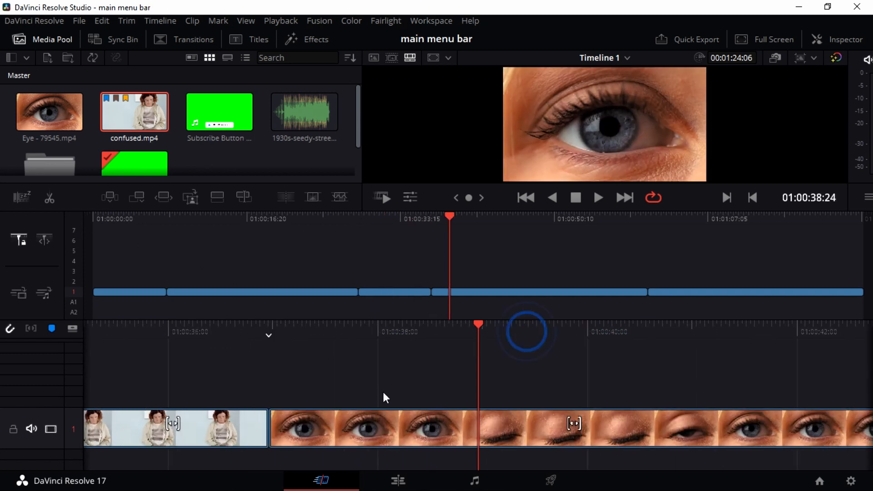
drag(444, 220, 283, 265)
Step: Switch to the free playhead and place the 1930s audio clip at the timeline's start on track A1
click(44, 239)
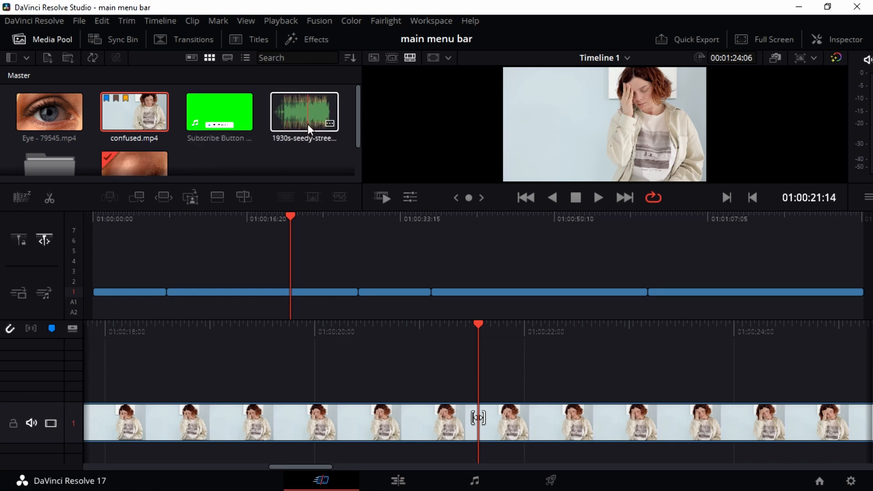
drag(290, 468, 75, 460)
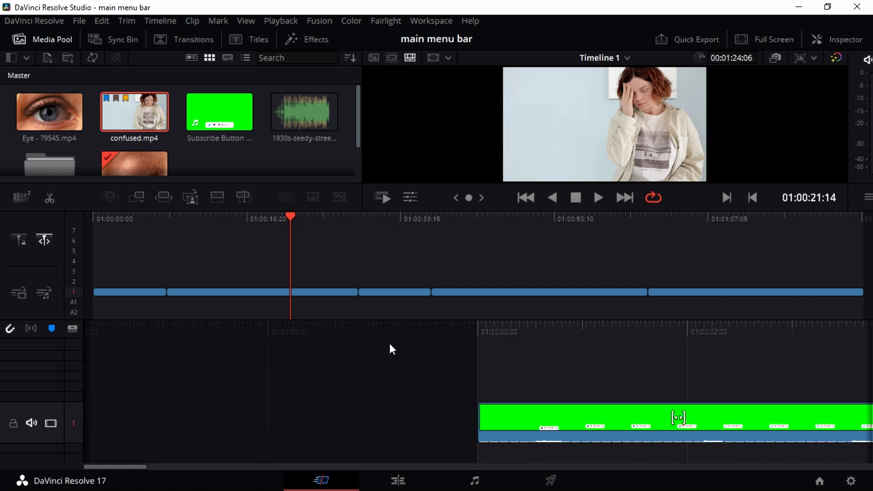
drag(554, 437, 96, 301)
Step: Play the timeline with the added audio from the beginning and stop at 01:00:06:18
drag(290, 217, 22, 246)
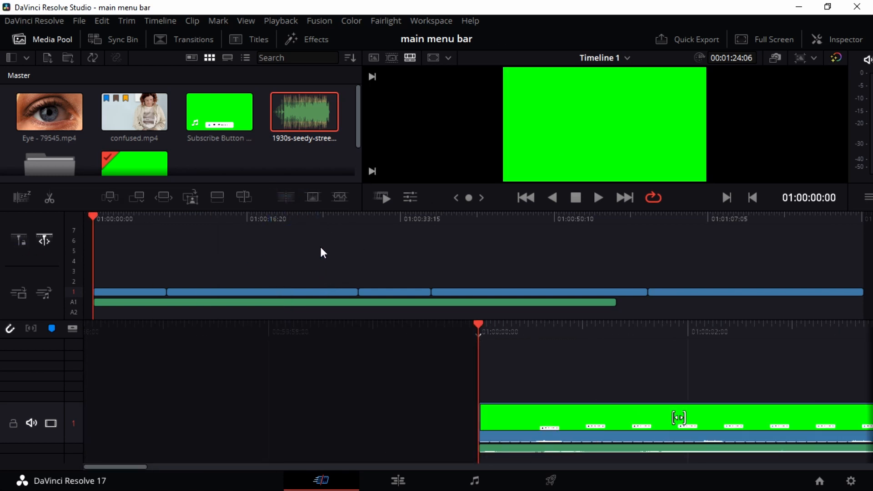
click(599, 197)
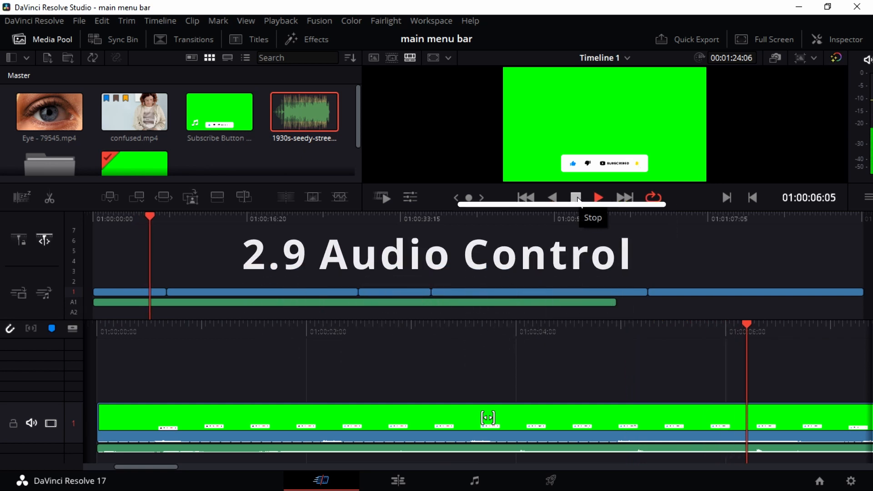
click(576, 198)
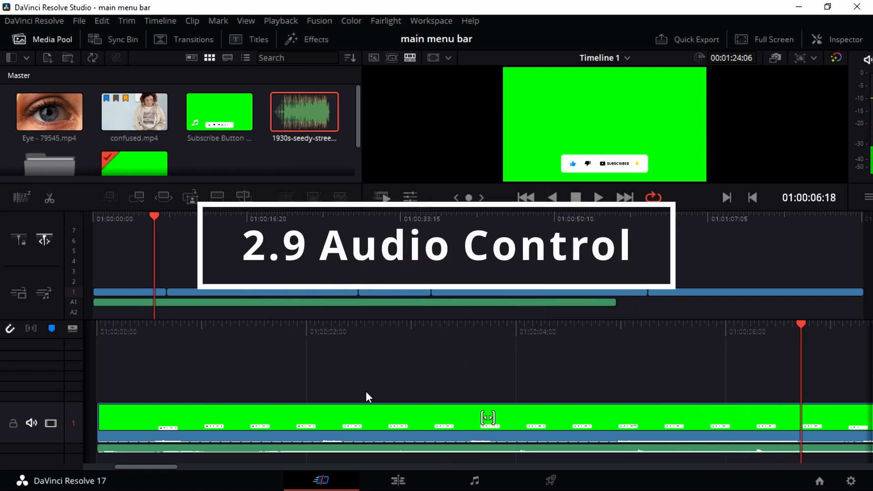
Step: Select the audio clip on track A1, play the timeline from the start again, and stop at 01:00:22:16
click(293, 303)
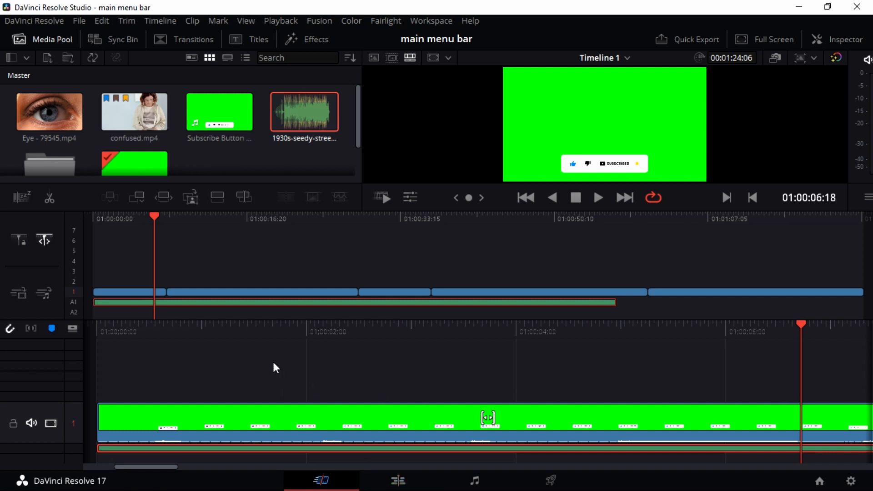
drag(158, 214, 92, 220)
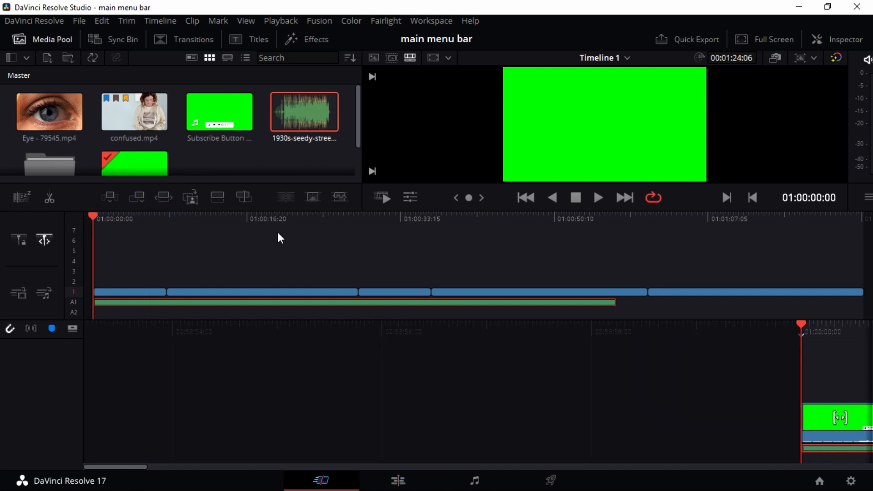
click(594, 195)
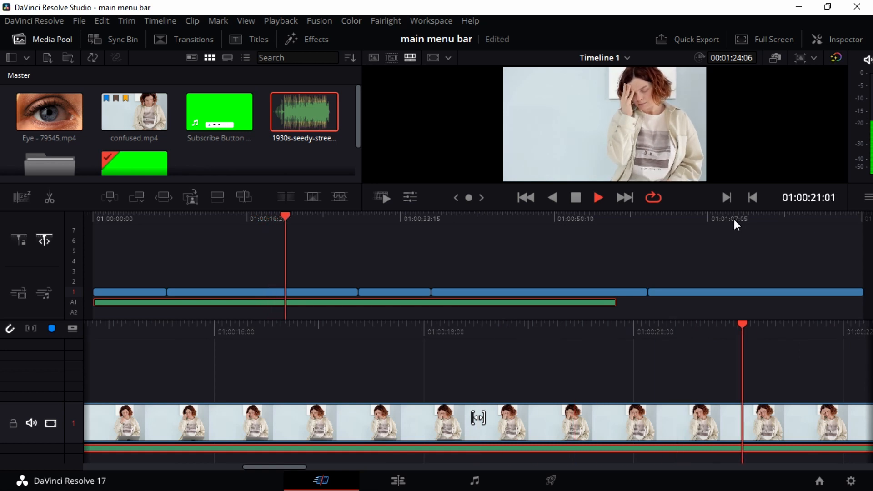
key(space)
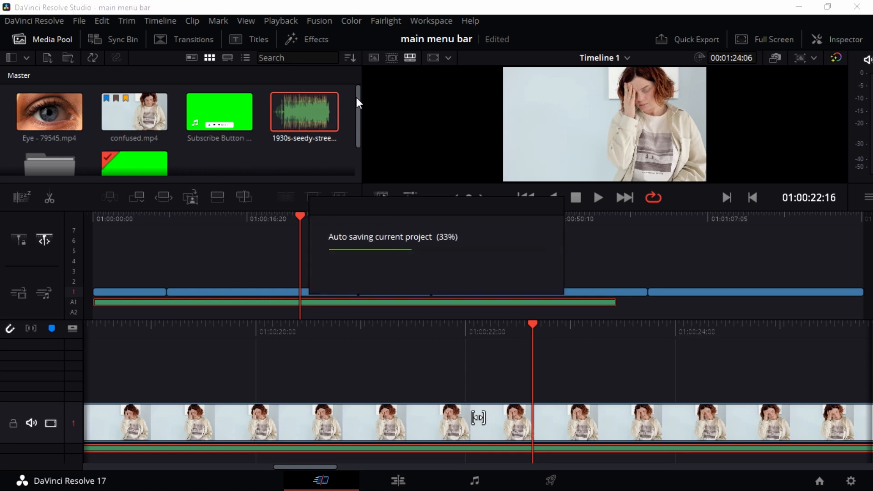
mouse_move(359, 125)
mouse_down()
mouse_move(360, 150)
mouse_move(359, 116)
mouse_up()
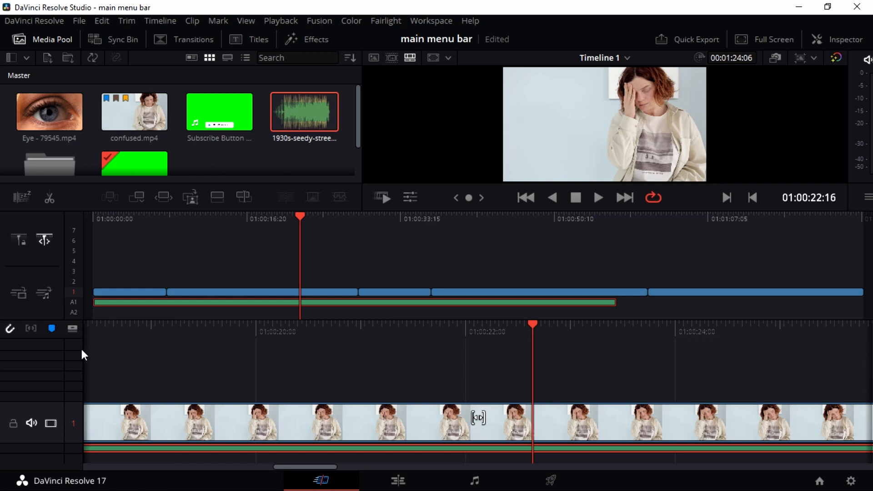
Step: Disable video track 1, play from 01:00:20:11 with only the audio, and stop at 01:00:22:15
click(50, 423)
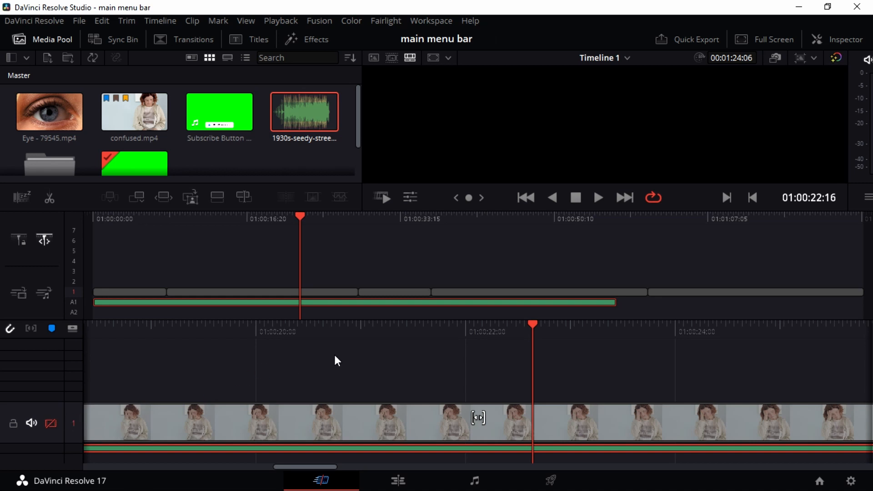
drag(533, 334, 302, 364)
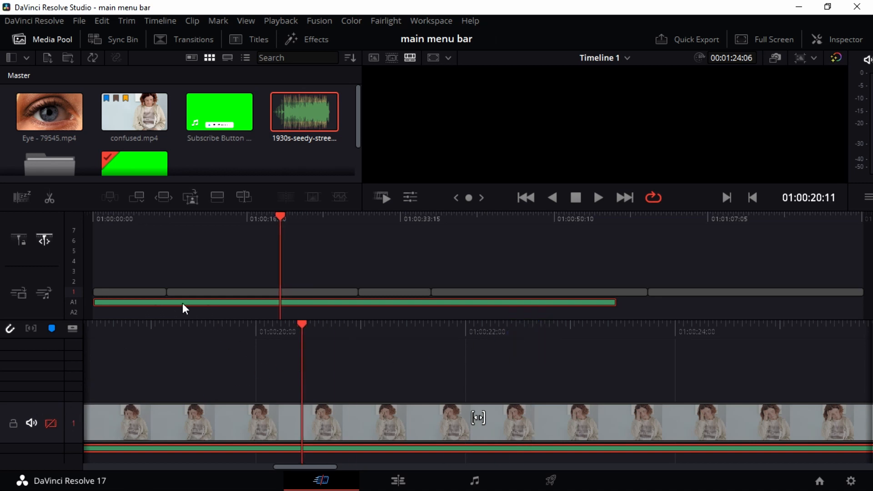
click(595, 194)
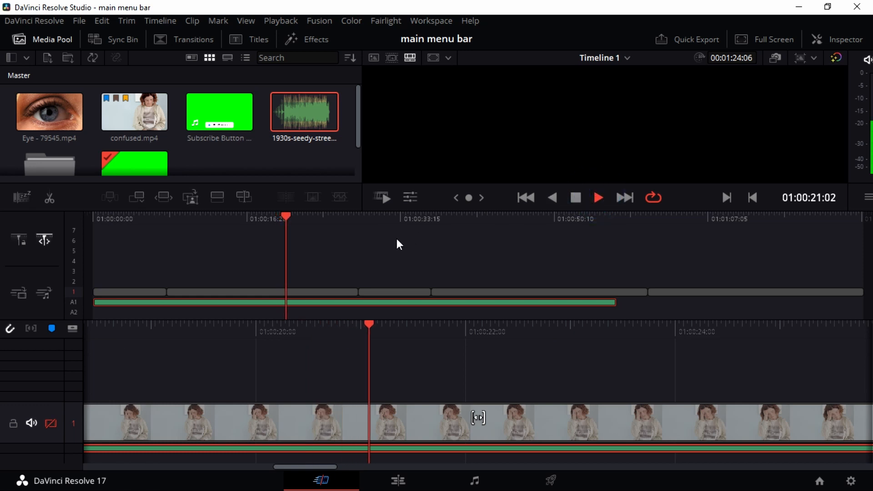
click(575, 197)
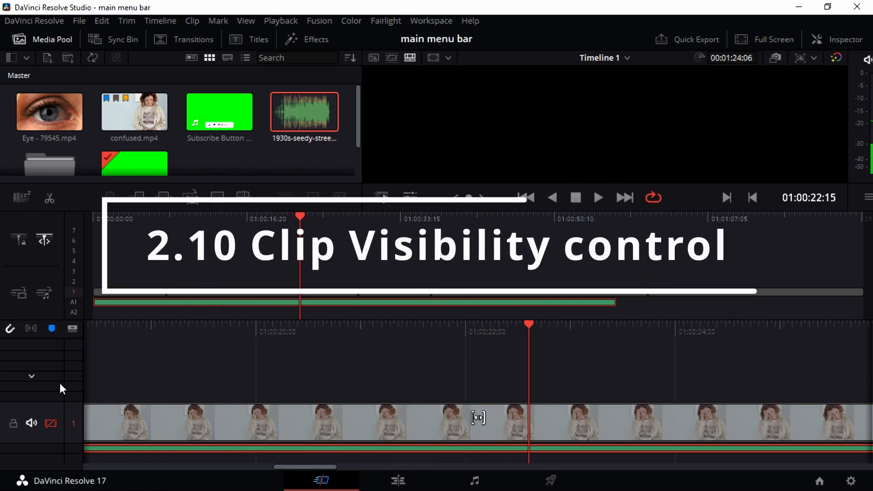
Step: Expand audio track A1 and mute it, and return to video track 1
click(32, 449)
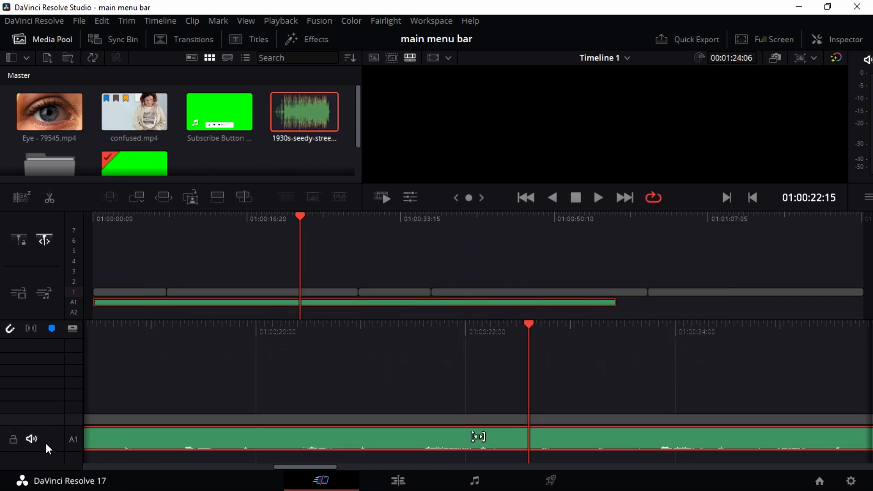
click(34, 440)
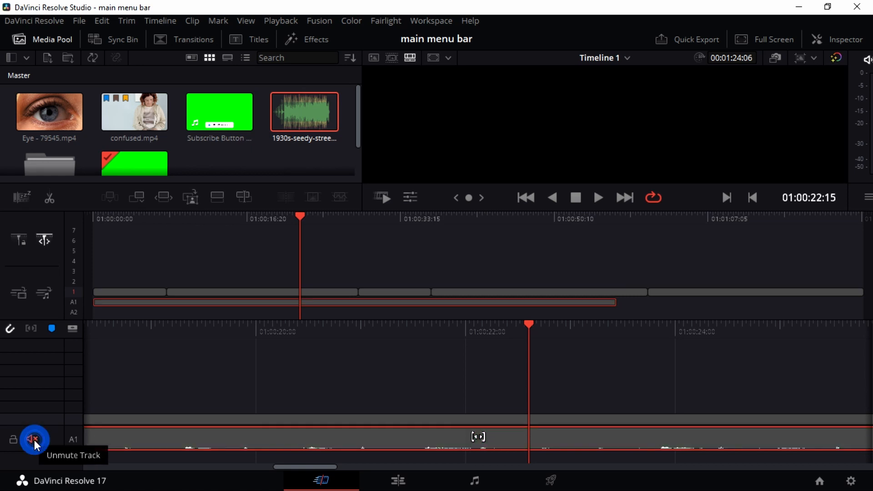
click(38, 398)
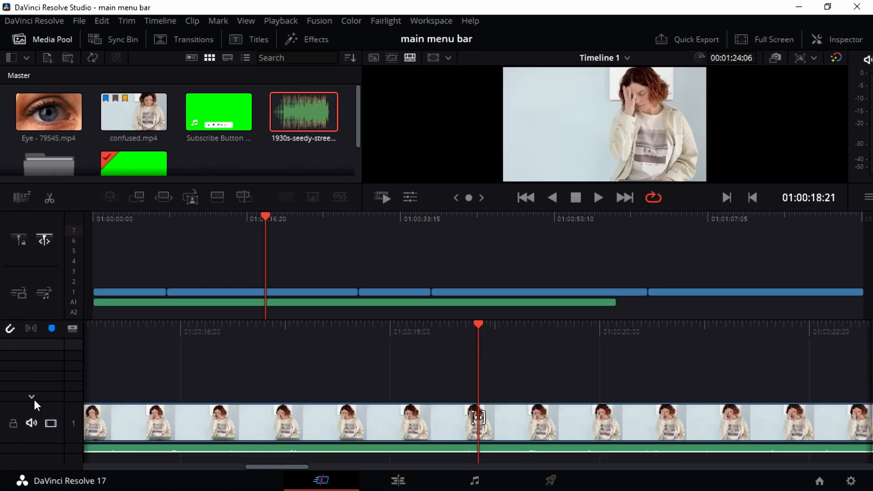
Step: Expand video track 2, mute and unmute it, and disable and re-enable its video
click(34, 398)
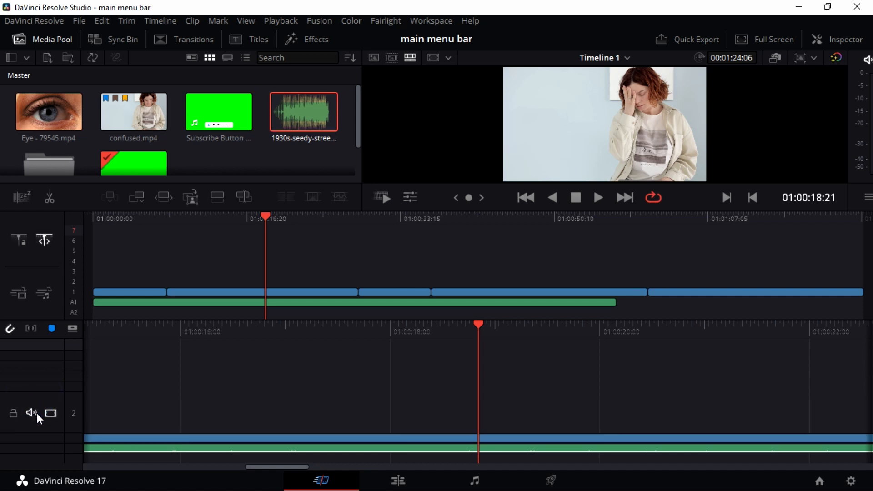
click(33, 413)
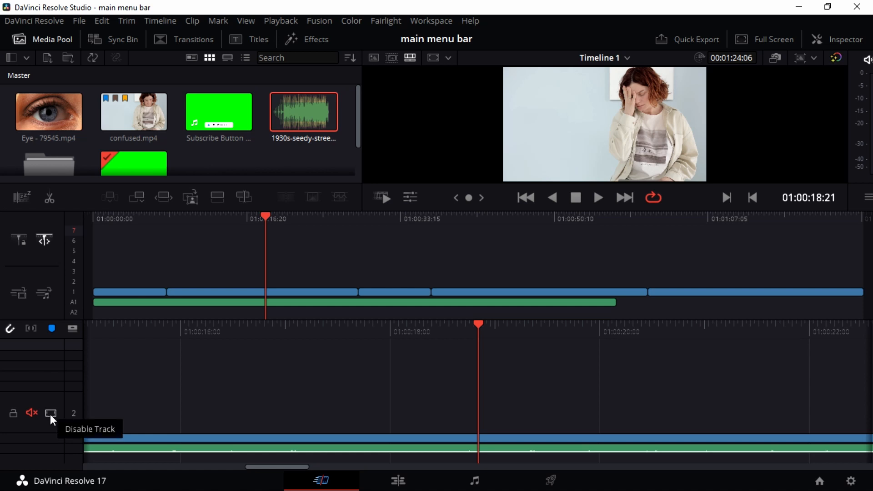
click(50, 414)
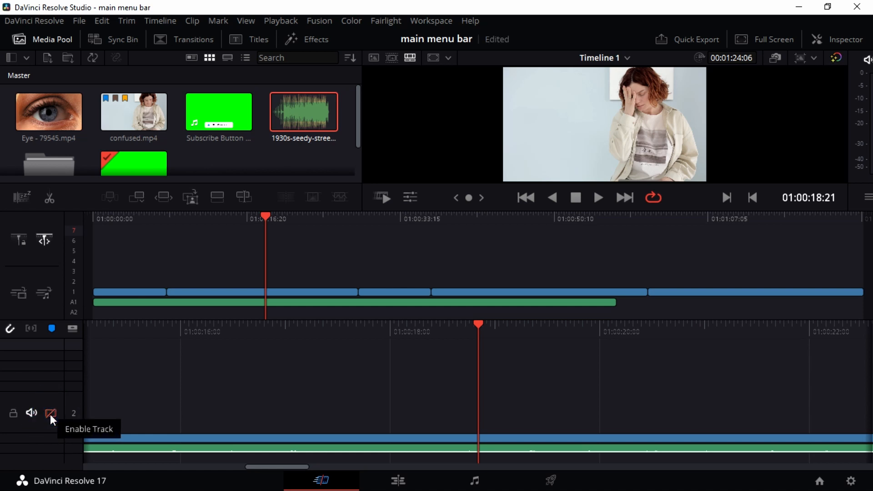
click(50, 414)
click(30, 412)
click(30, 412)
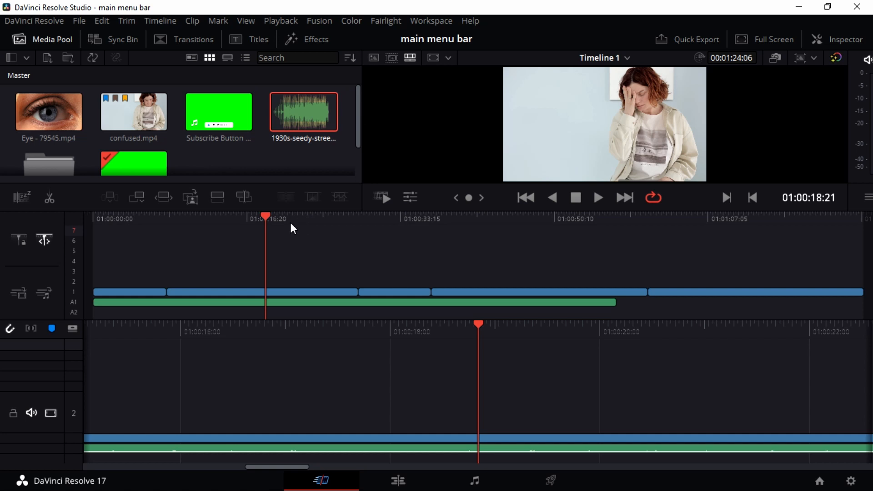
Step: Play the timeline from 01:00:18:21 and stop at 01:00:20:17
click(601, 197)
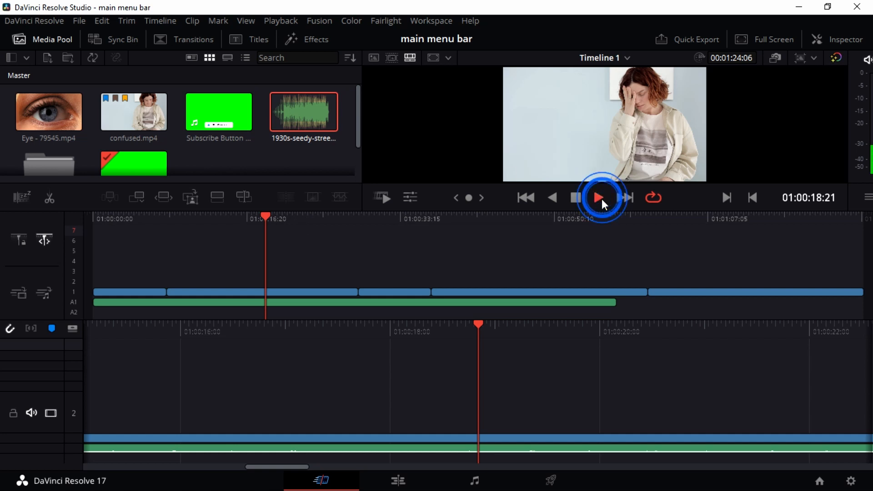
click(575, 197)
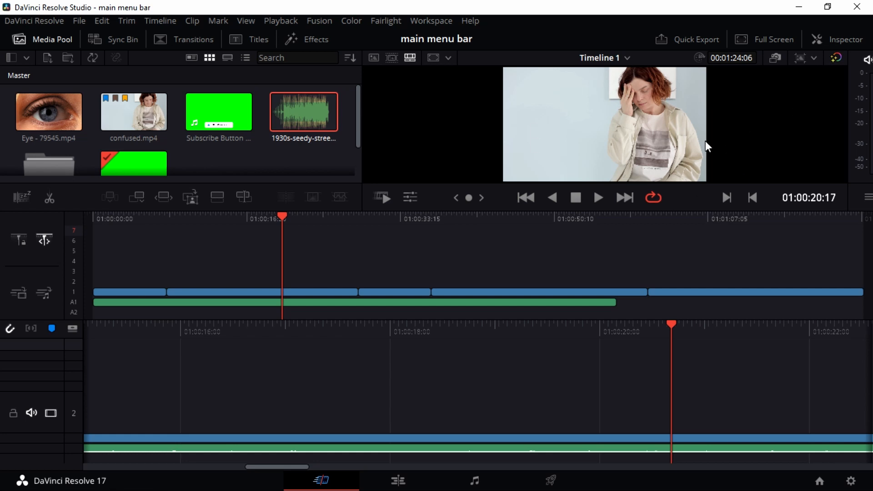
Step: Review the H.264 Quick Export settings and cancel without exporting
click(703, 45)
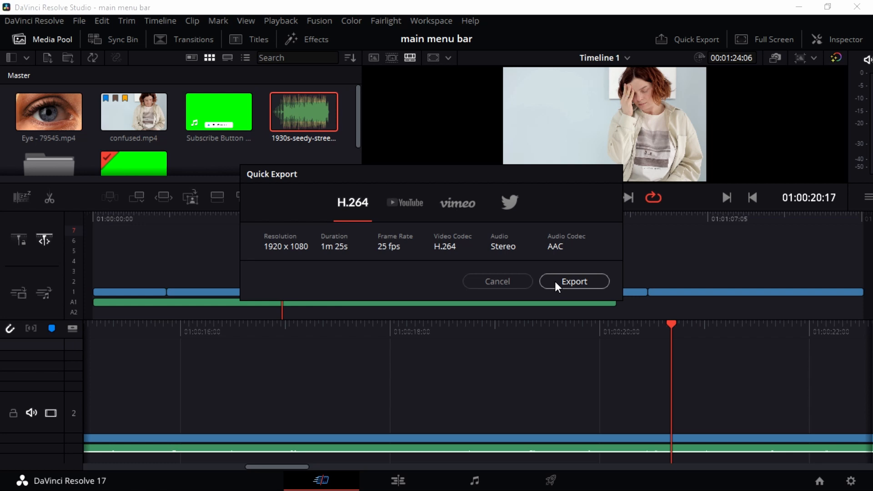
click(500, 281)
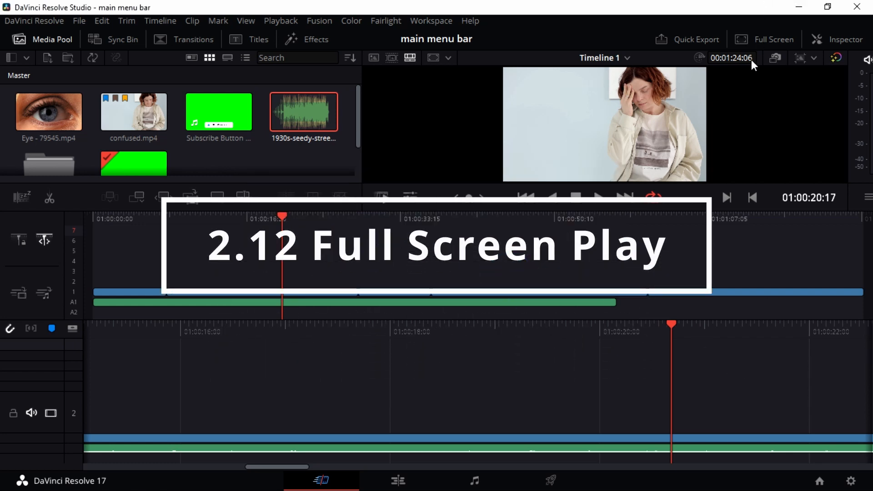
Step: Show the timeline viewer in full screen
click(760, 38)
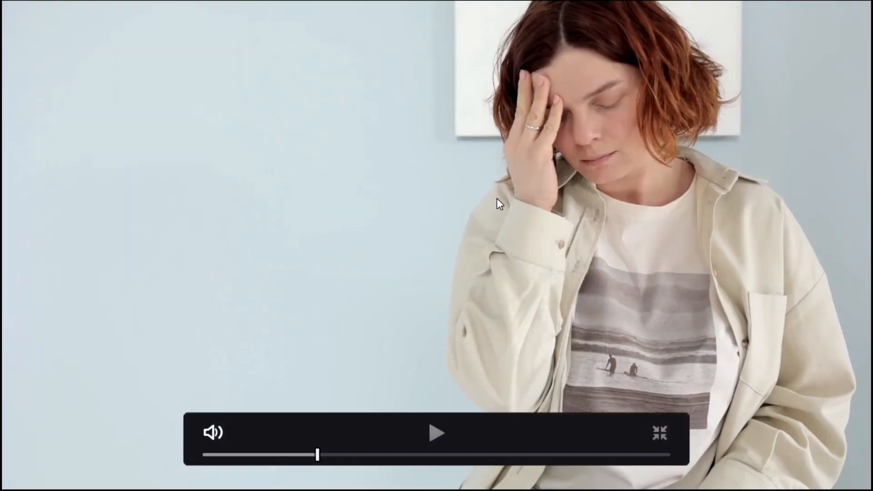
Step: Play the timeline in full screen and return to the Cut page
key(space)
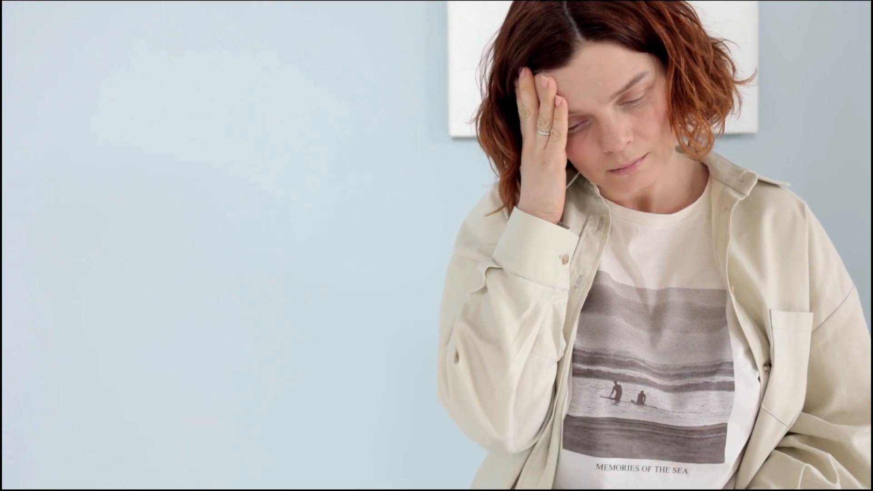
key(Escape)
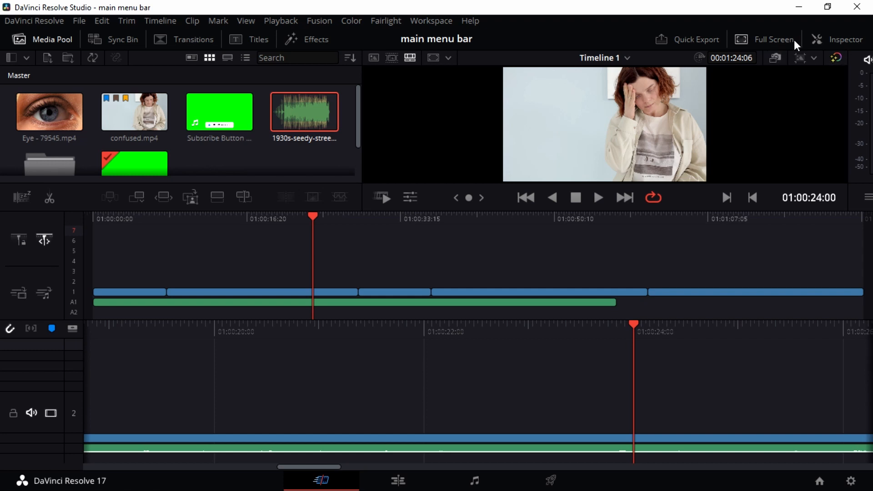
Step: Show the viewer's tools, select the third clip on video track 1 and compare its Transform settings in the Inspector
click(834, 40)
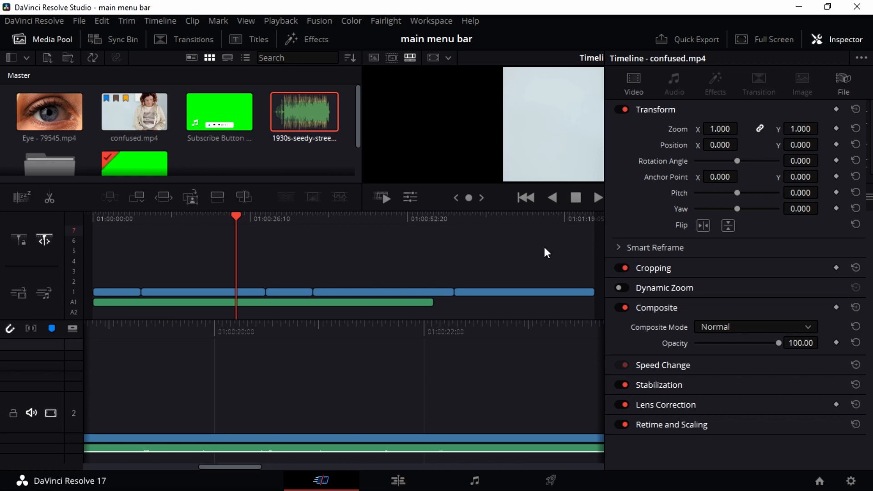
click(520, 261)
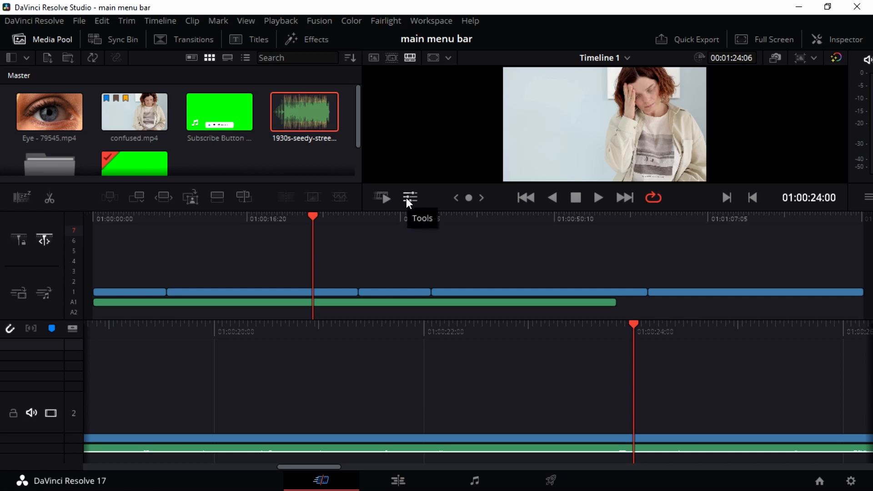
click(409, 198)
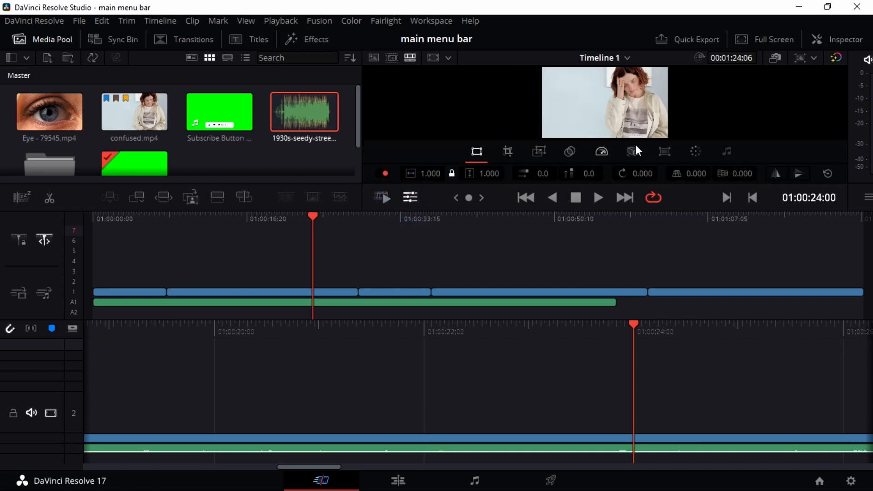
click(839, 39)
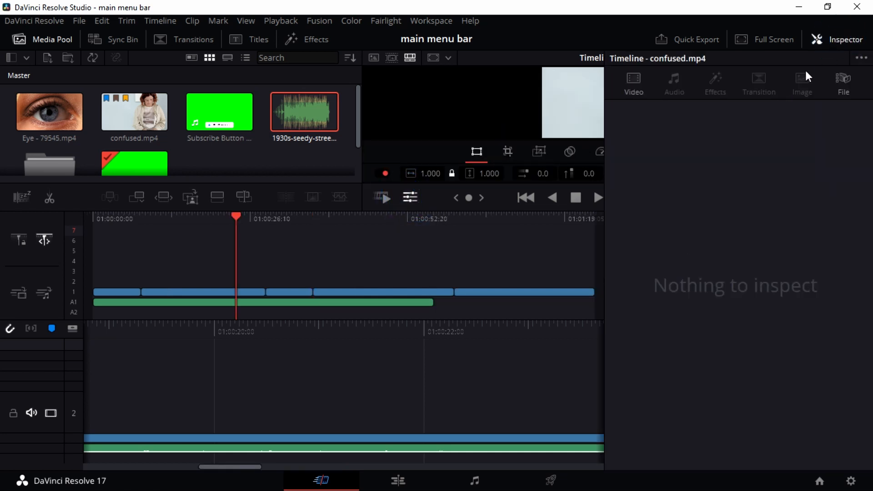
click(289, 293)
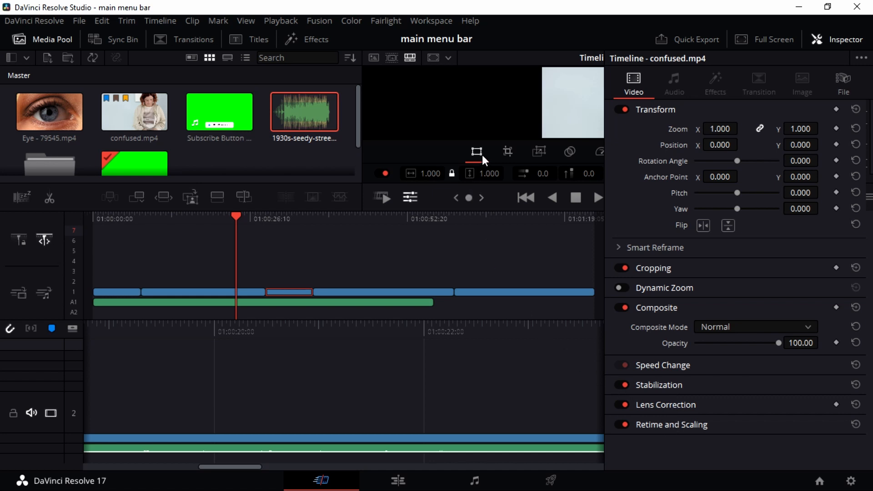
click(848, 36)
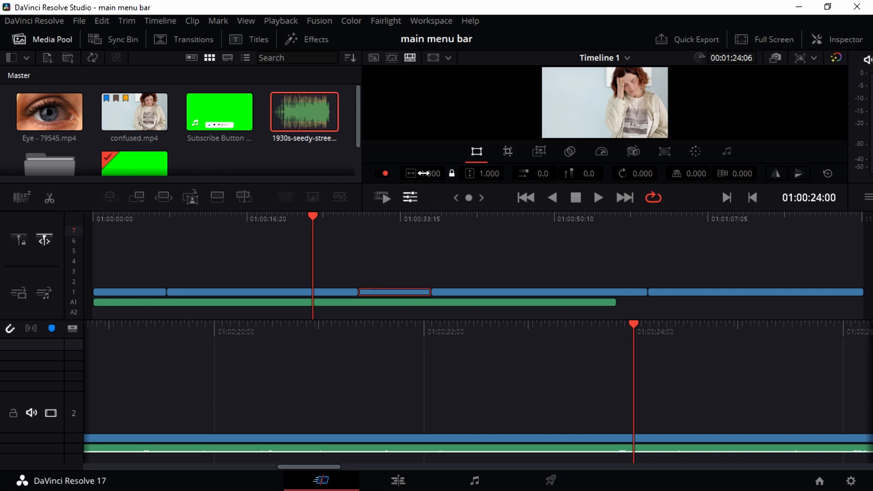
Step: Set the selected clip's zoom to 1.240 and move the playhead onto that clip at 01:00:32:20
drag(422, 174, 483, 174)
click(489, 174)
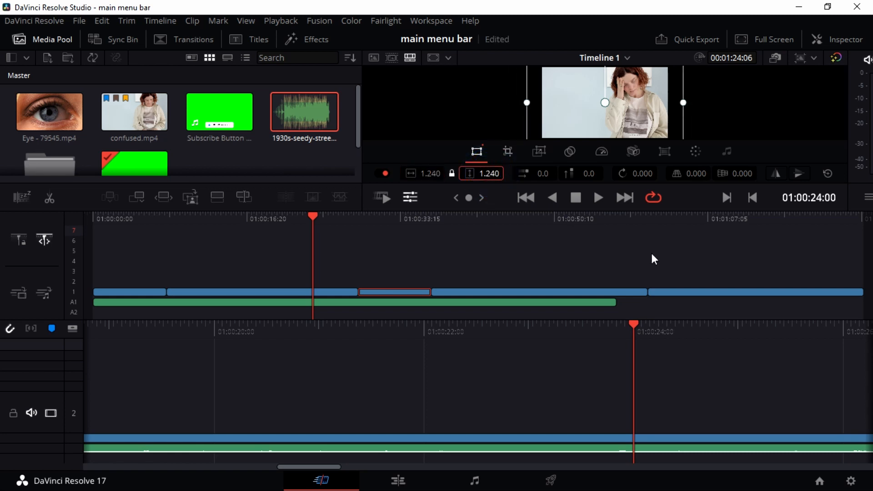
click(396, 217)
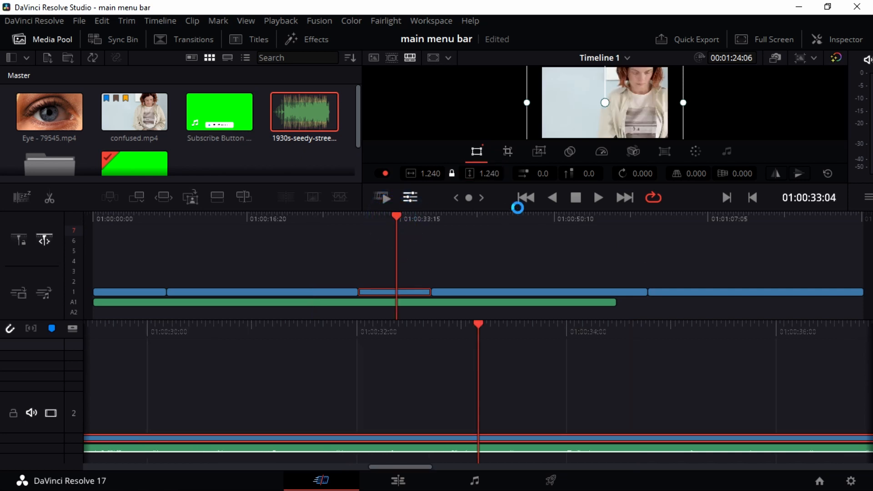
click(394, 216)
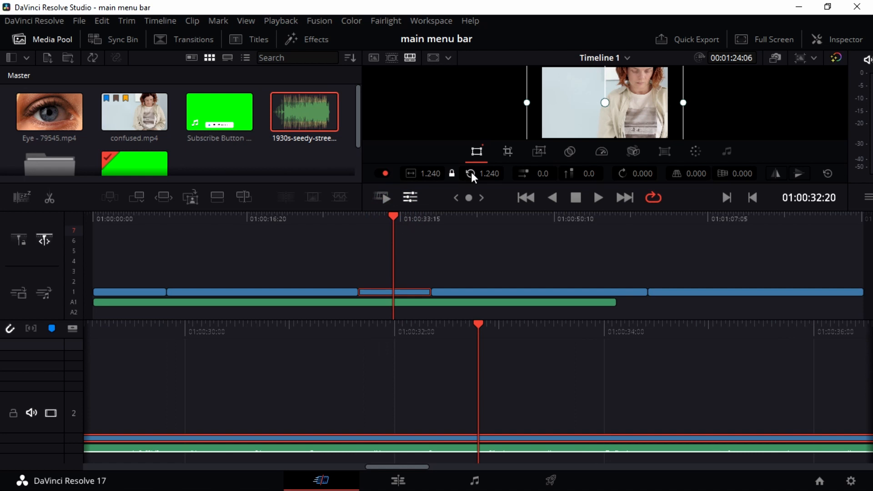
Step: Reset the clip's zoom, reduce it to 0.960 and shift the clip's X position to -118
mouse_move(442, 171)
mouse_down()
mouse_move(406, 171)
mouse_move(430, 172)
mouse_up()
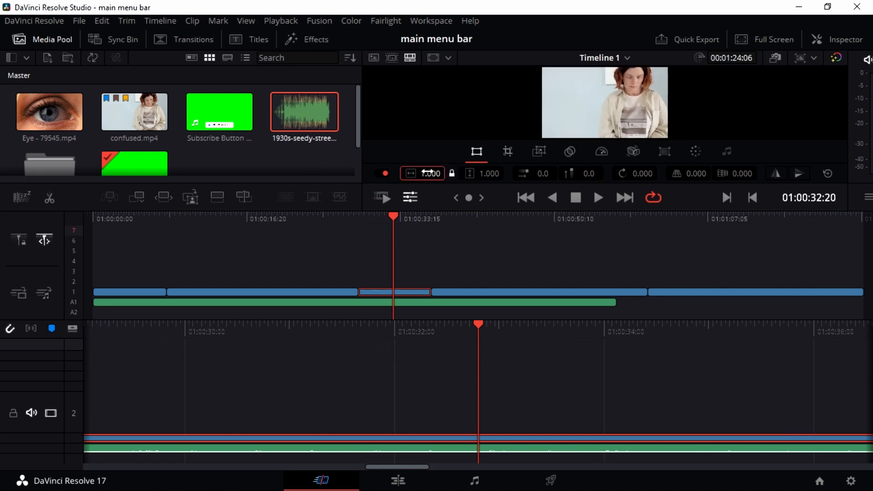
click(486, 172)
mouse_move(485, 172)
mouse_down()
mouse_move(461, 172)
mouse_move(482, 170)
mouse_up()
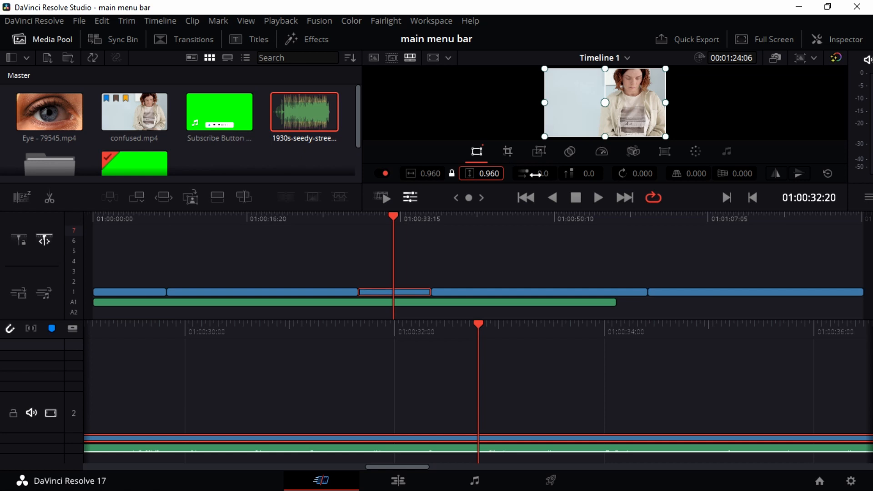
drag(534, 174, 452, 177)
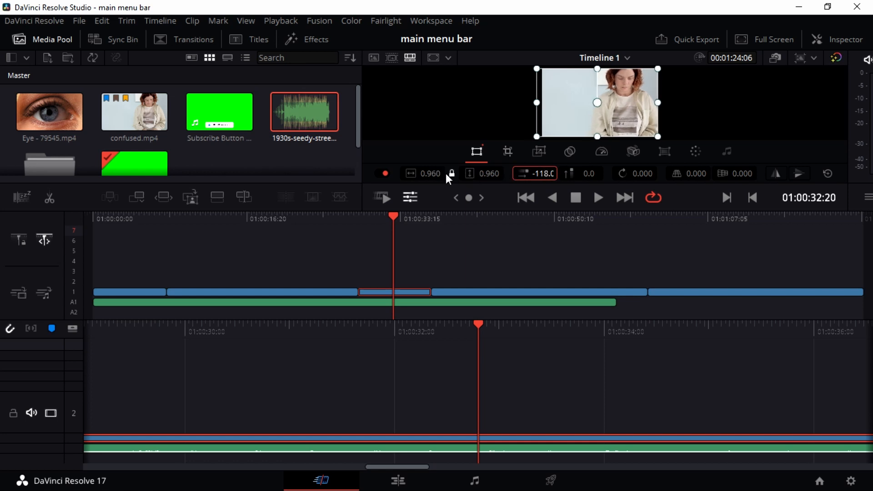
Step: Reset the clip's zoom width, zoom height and X position to their defaults
double_click(411, 175)
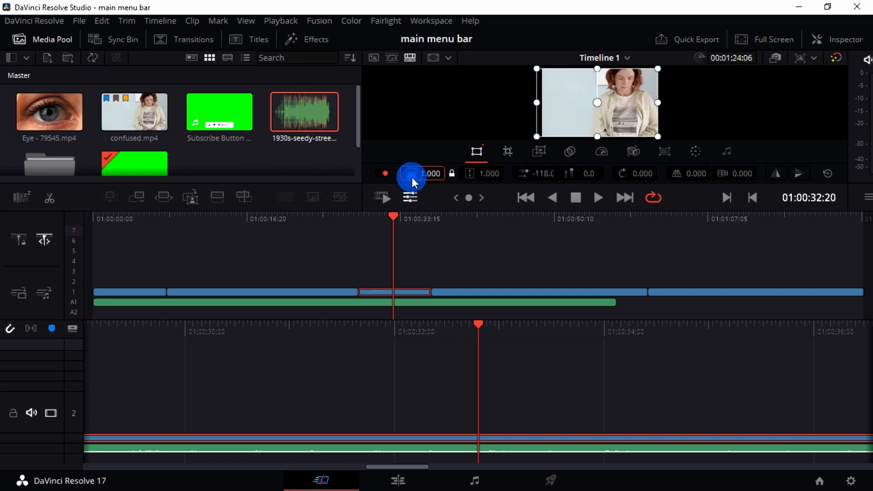
double_click(468, 175)
click(467, 174)
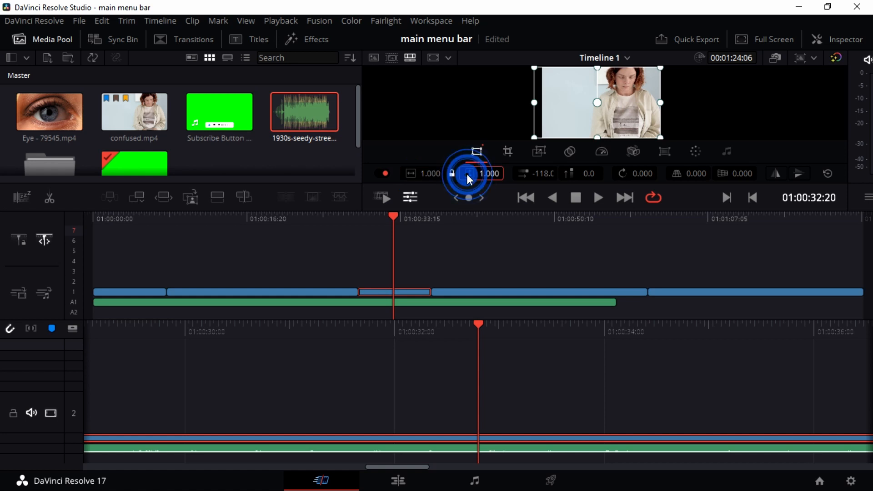
double_click(524, 173)
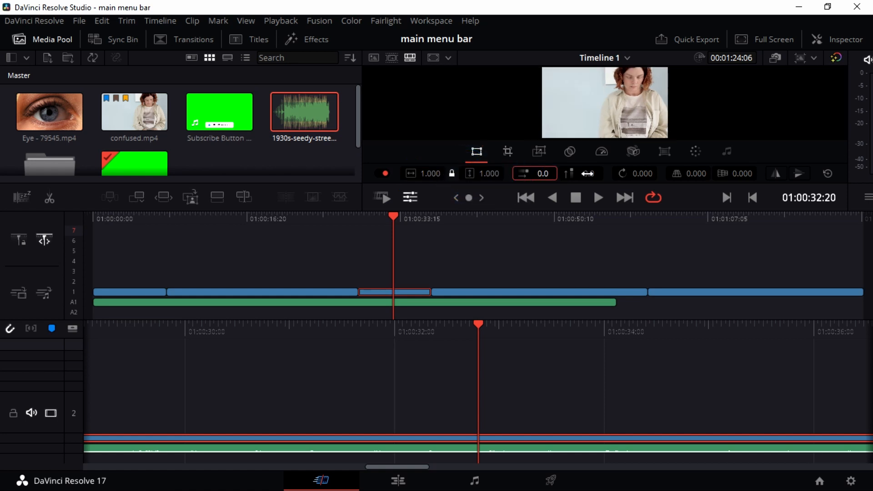
Step: Set the clip's Y position to 74, rotation angle to -10.5, pitch to 0.034 and yaw to 0.127
drag(578, 173, 612, 174)
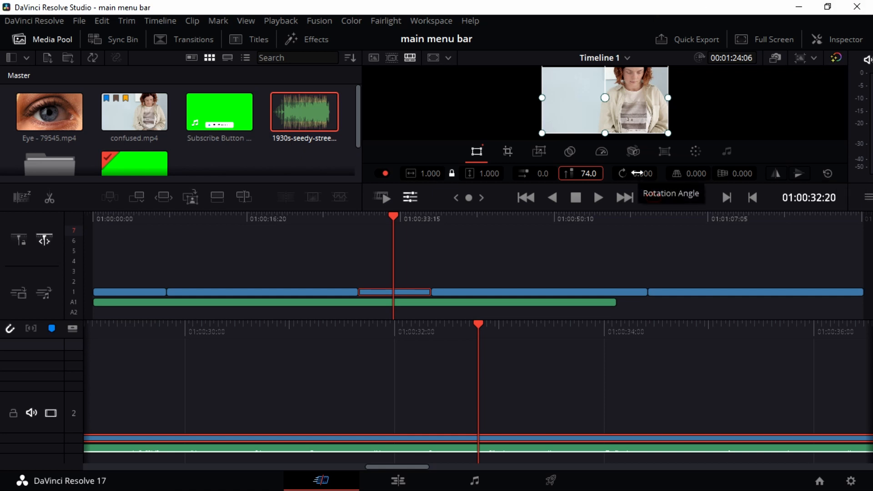
drag(636, 173, 589, 173)
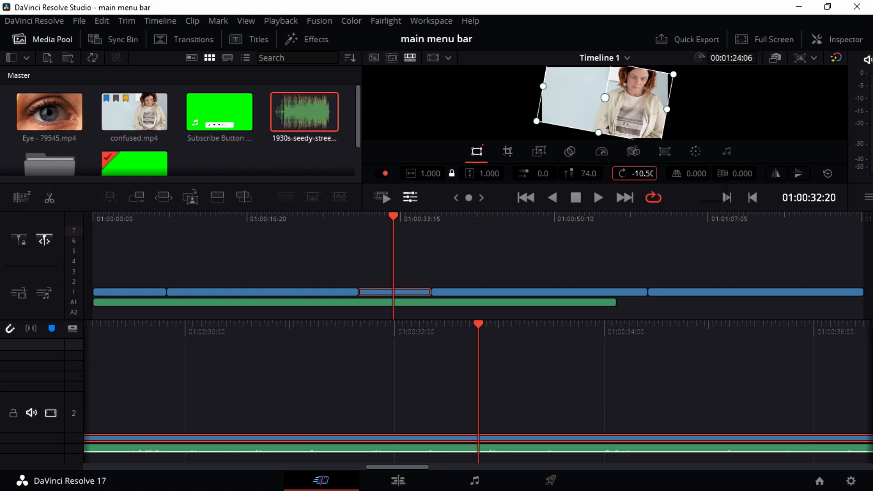
drag(695, 171, 735, 173)
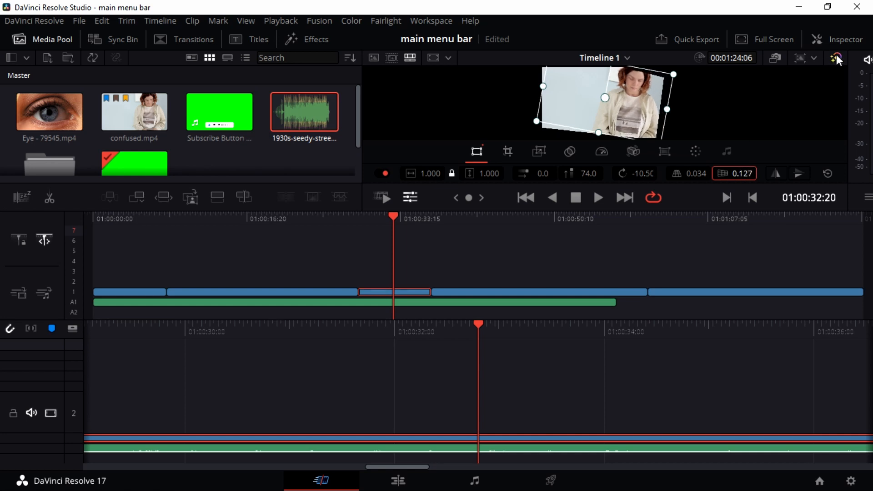
Step: Change the clip's pitch to -0.584 and yaw to -0.309 in the Inspector, and close the Inspector
click(839, 40)
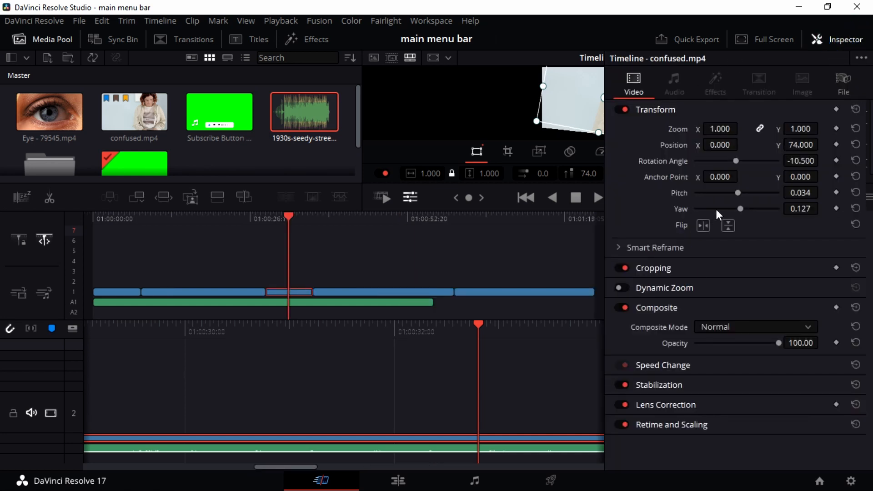
drag(740, 209, 720, 193)
click(737, 192)
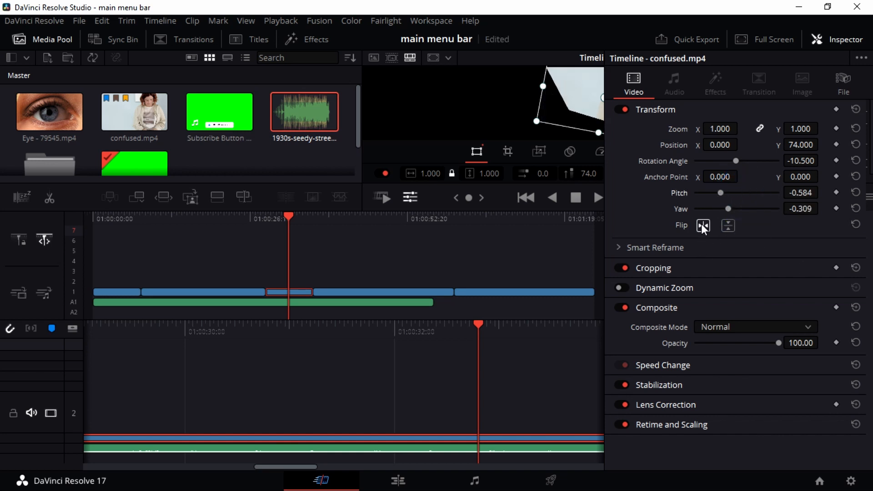
click(838, 49)
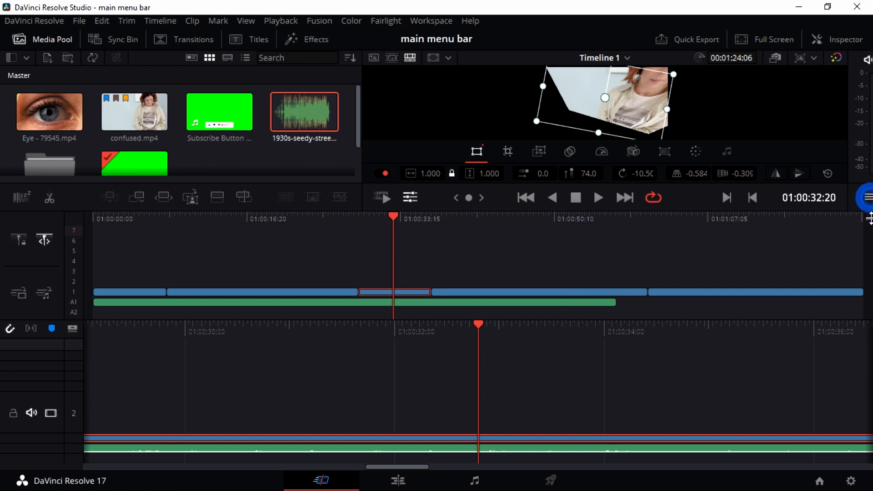
drag(869, 181, 870, 265)
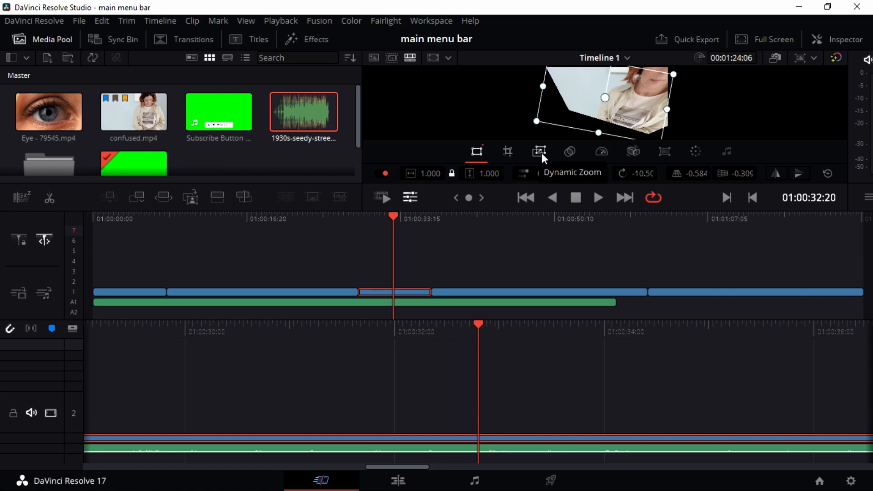
Step: Try the horizontal and vertical flips on the clip, and reset all its transform settings
click(775, 176)
click(801, 174)
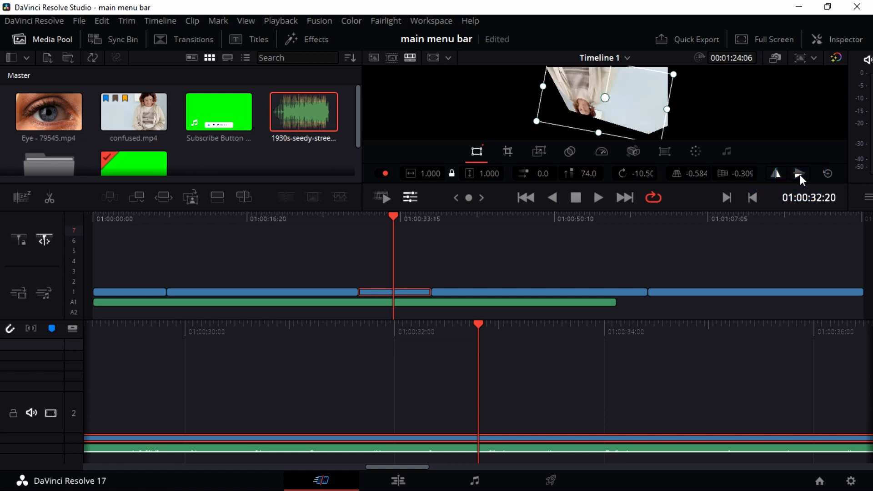
click(781, 174)
click(782, 175)
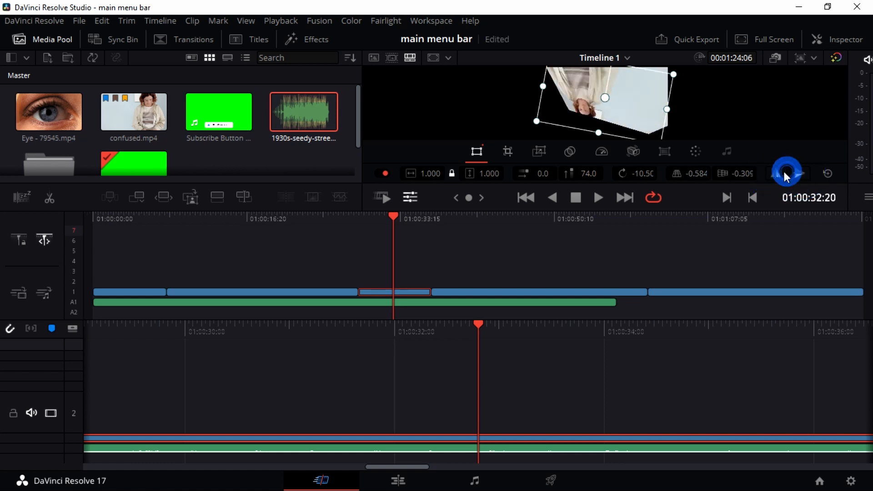
click(827, 174)
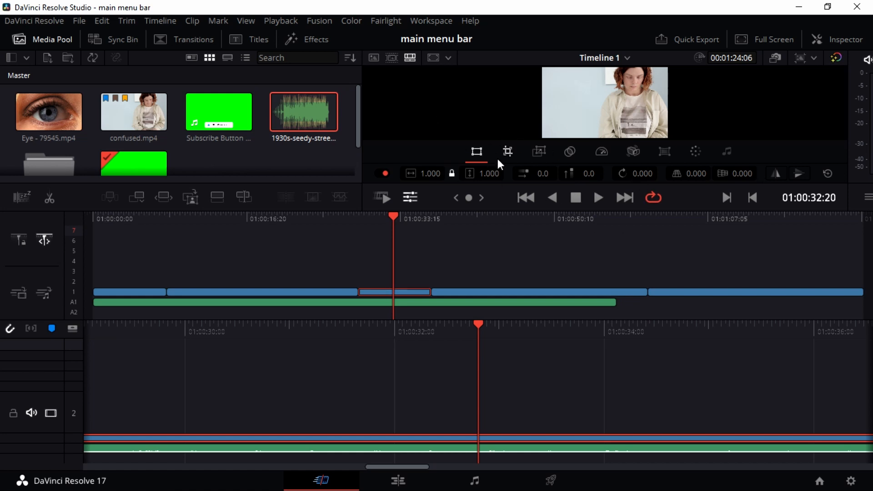
Step: Try cropping the clip's left, right, top and bottom edges with the Crop tool, resetting the crop values to 0
click(510, 156)
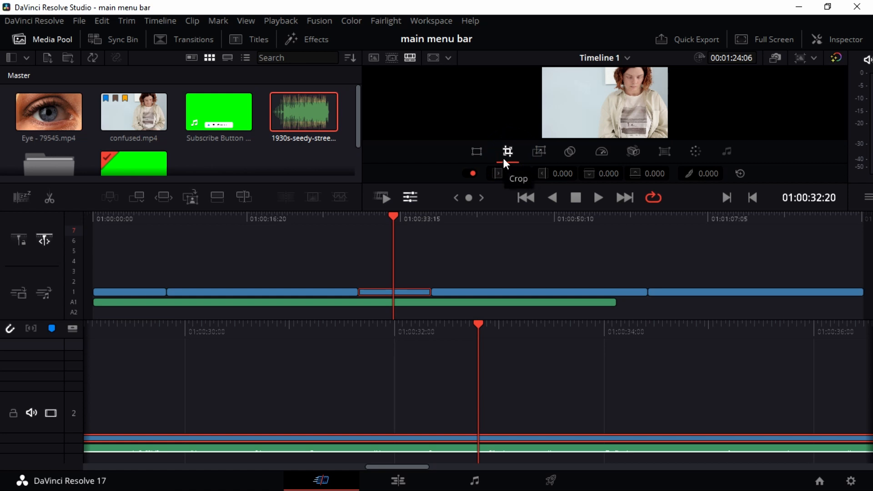
drag(506, 173, 562, 173)
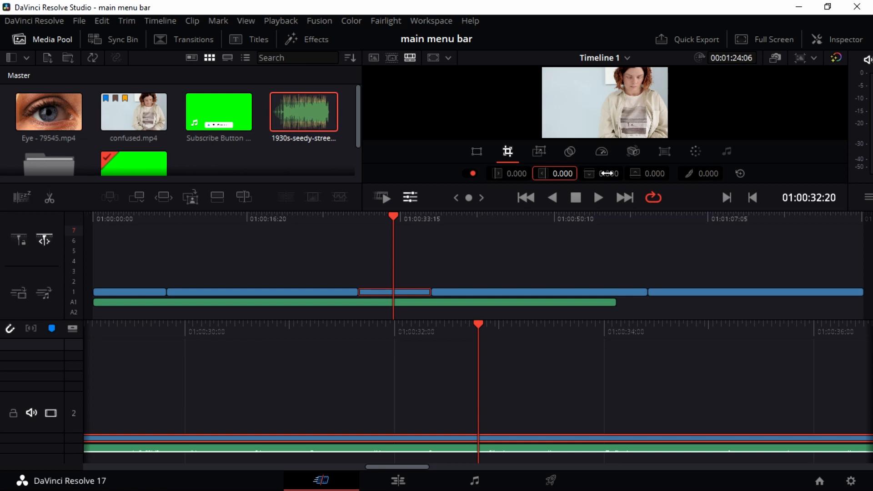
drag(608, 173, 628, 173)
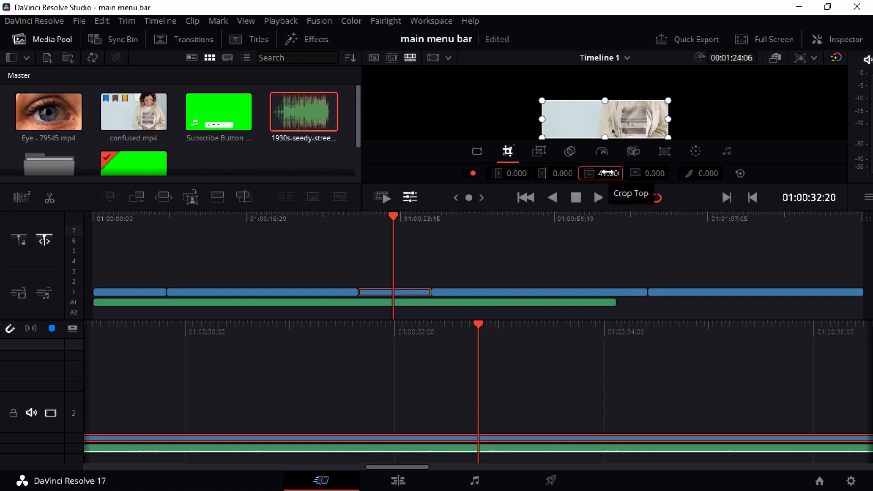
double_click(608, 173)
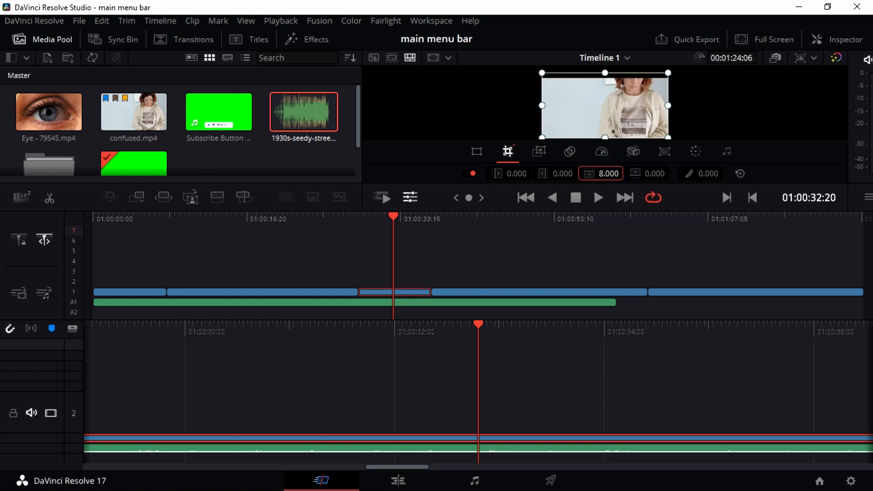
click(645, 172)
mouse_move(645, 172)
mouse_down()
mouse_move(680, 172)
mouse_move(646, 178)
mouse_up()
click(635, 174)
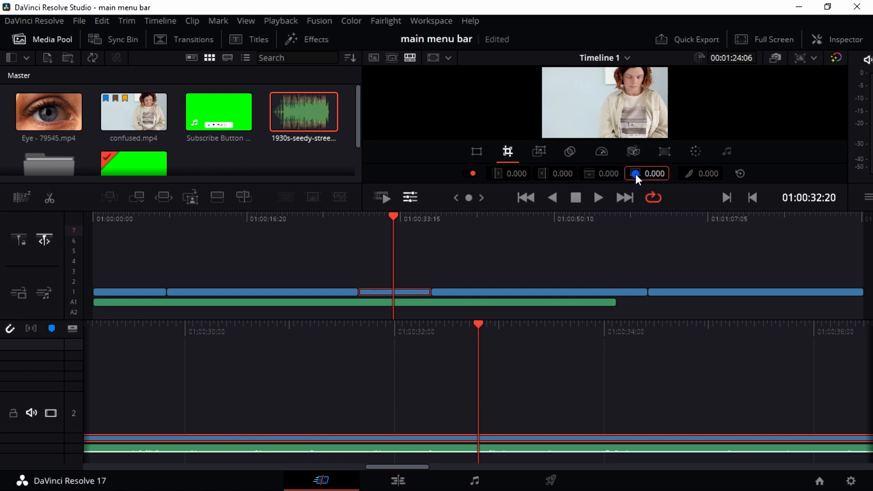
click(635, 174)
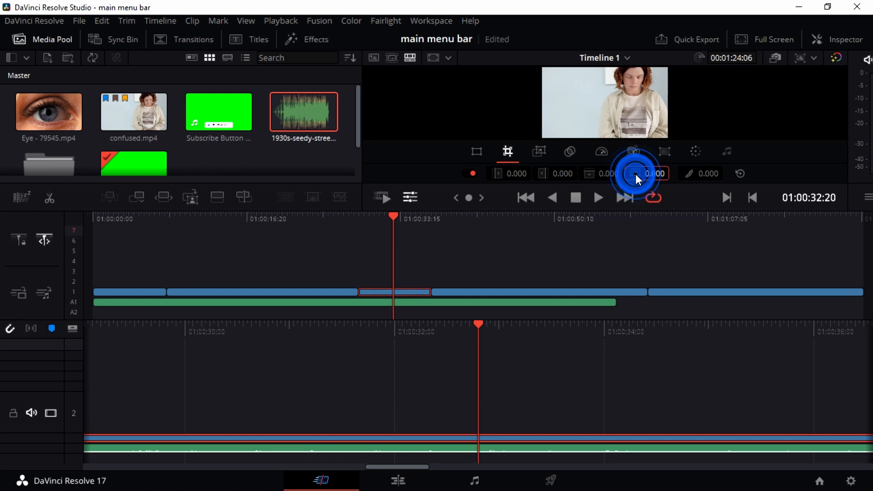
Step: Set the clip's crop softness to about -17.8
click(701, 172)
mouse_move(701, 173)
mouse_down()
mouse_move(712, 173)
mouse_move(691, 173)
mouse_up()
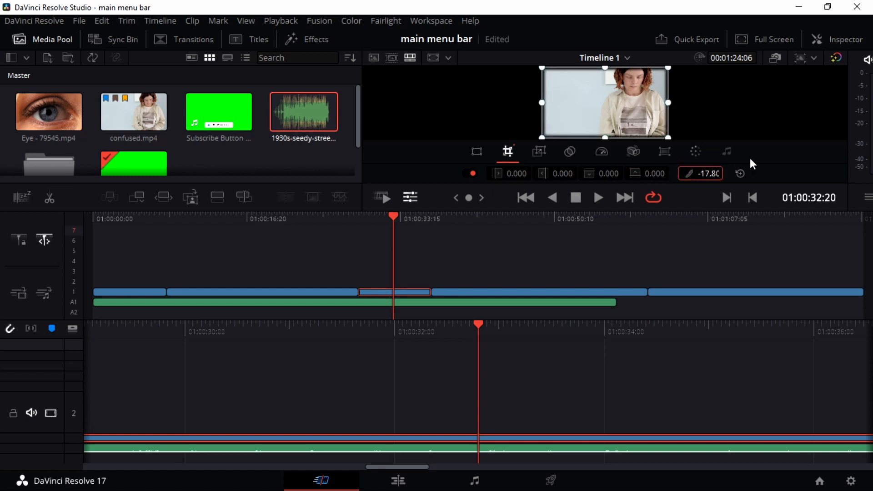
click(715, 115)
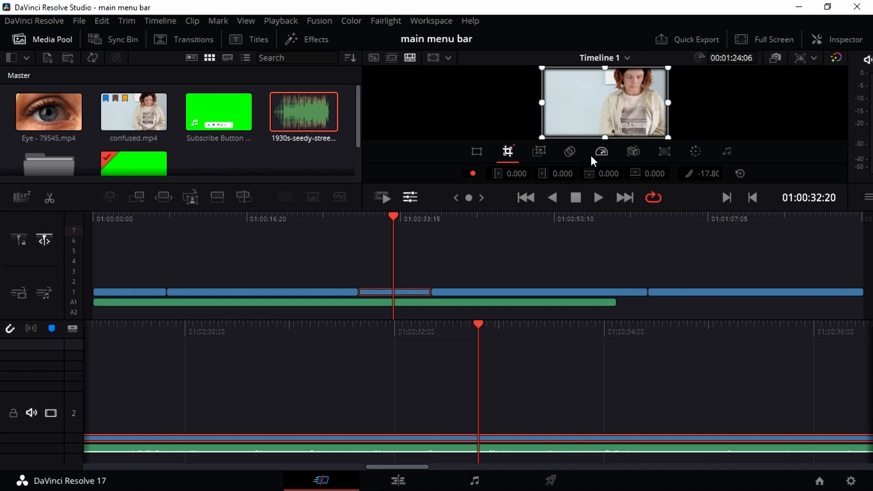
Step: Reset the clip's crop settings and enable Dynamic Zoom on the clip
click(741, 174)
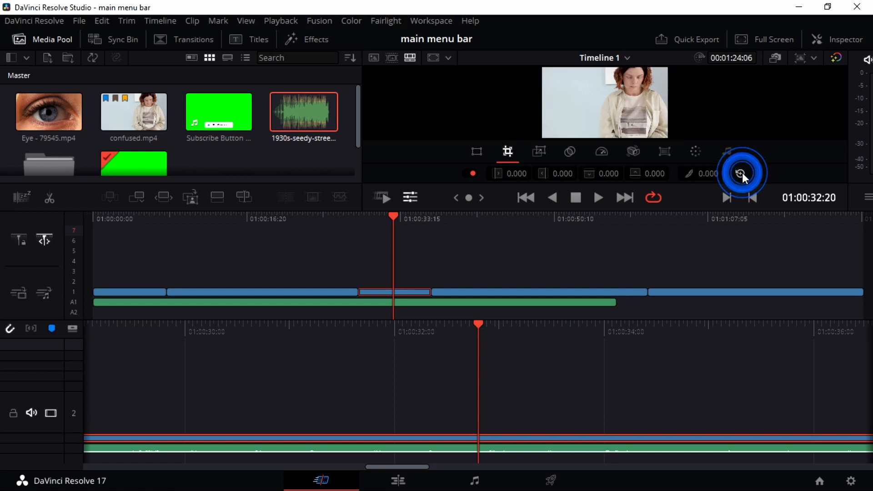
click(533, 156)
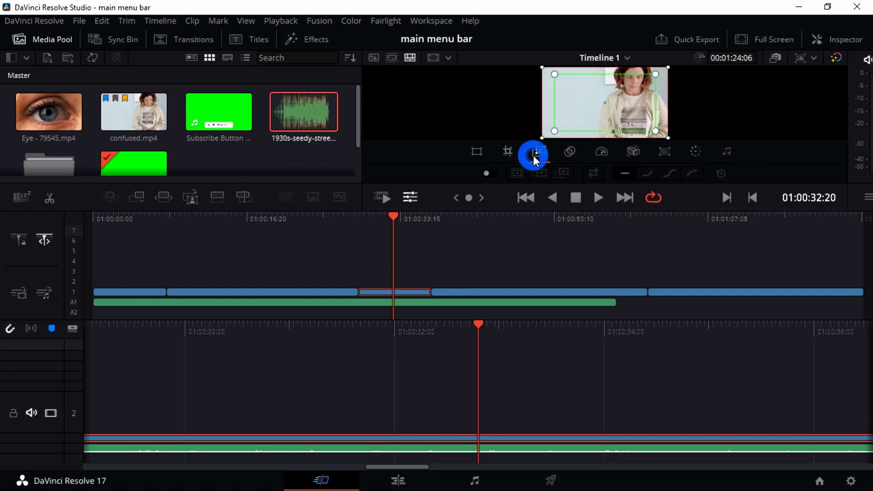
click(487, 173)
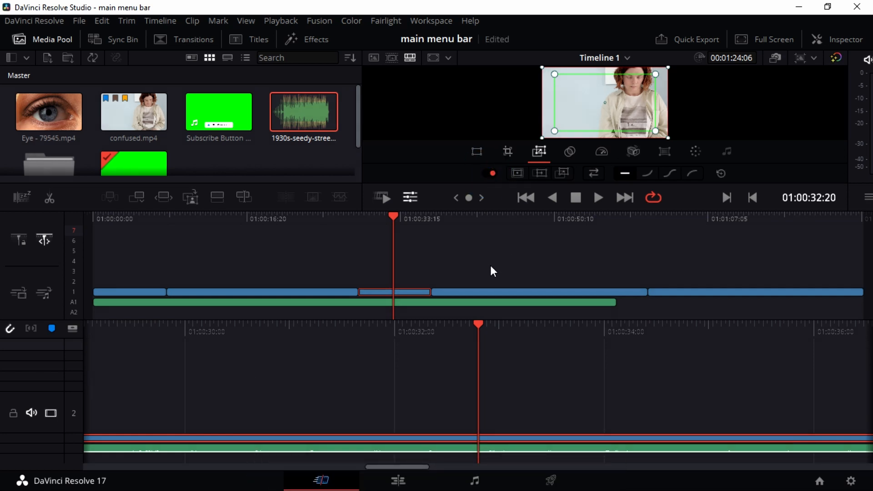
Step: Play the clip from 01:00:30:06 to preview the dynamic zoom, and stop playback near the clip's end
drag(393, 215, 369, 214)
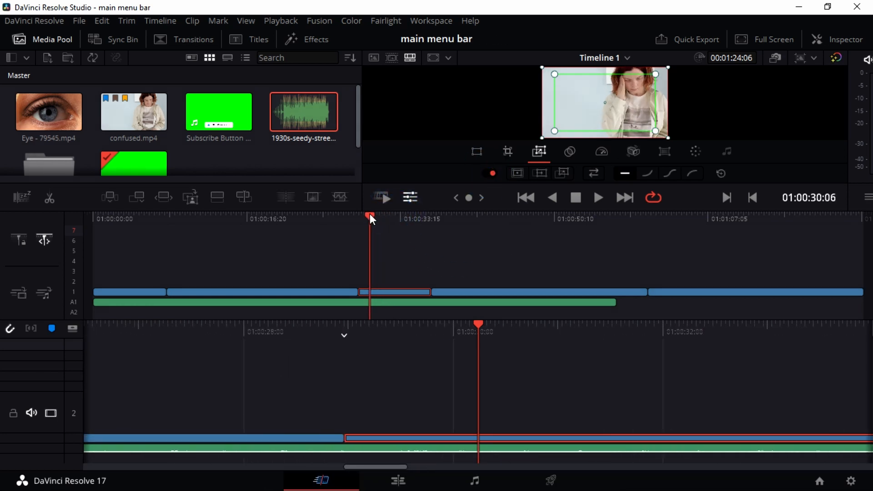
click(594, 195)
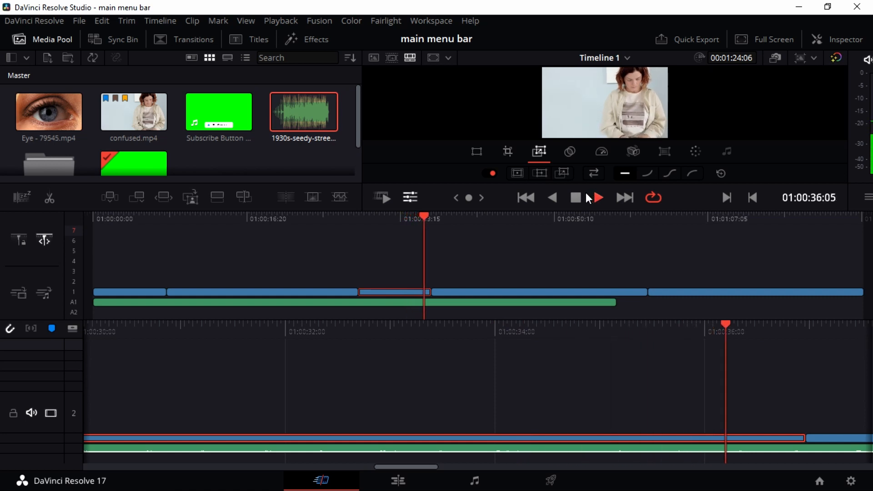
click(574, 200)
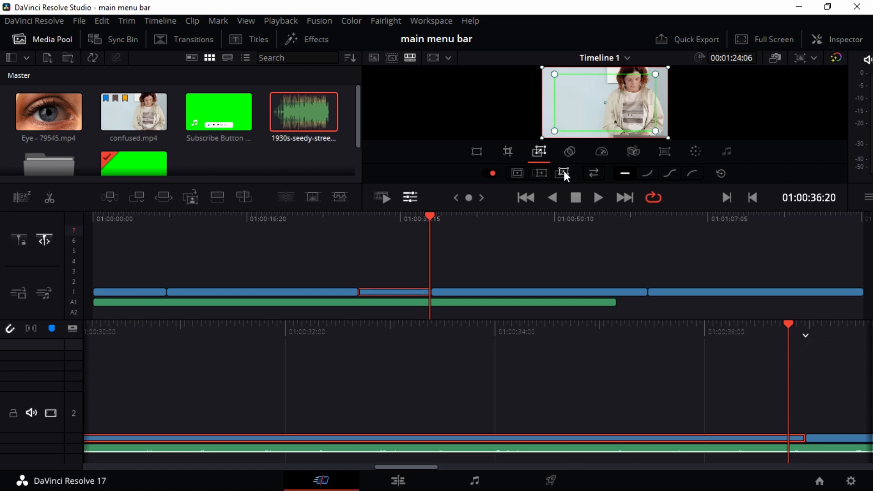
Step: Try the Ease In and the Ease In and Out options for the dynamic zoom with playback, and reset its settings
click(647, 174)
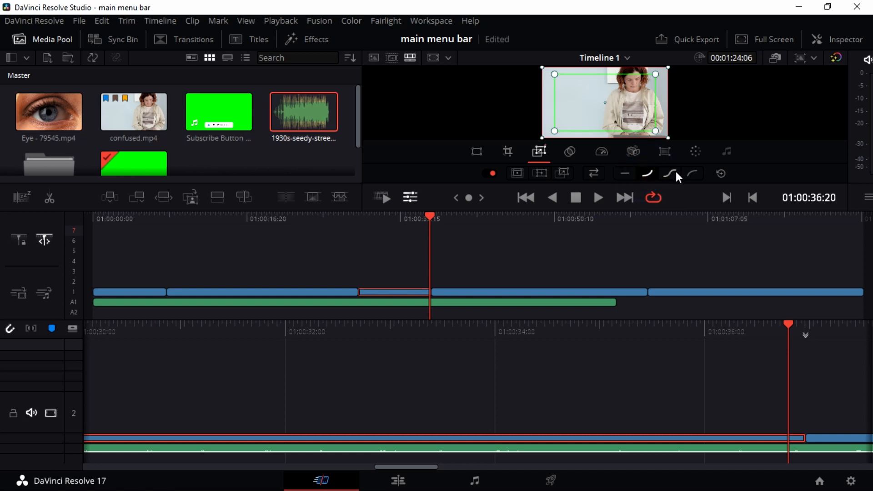
drag(431, 217, 388, 214)
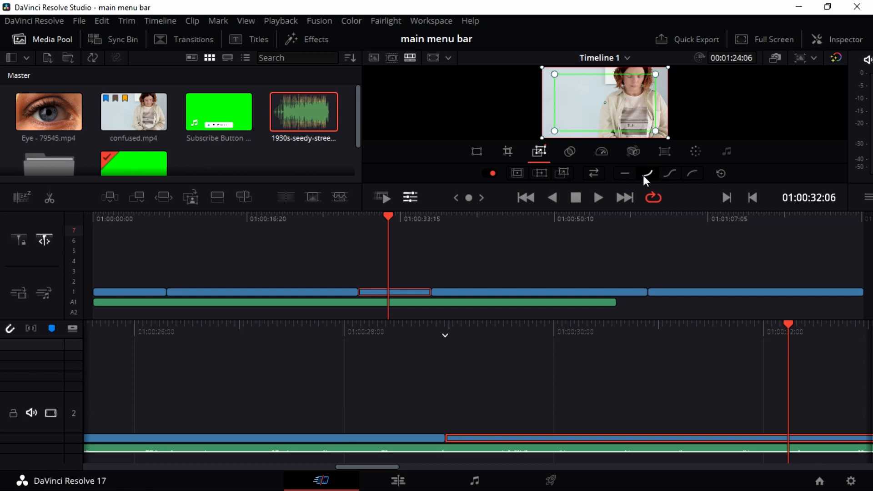
click(665, 175)
click(669, 174)
drag(391, 217, 372, 216)
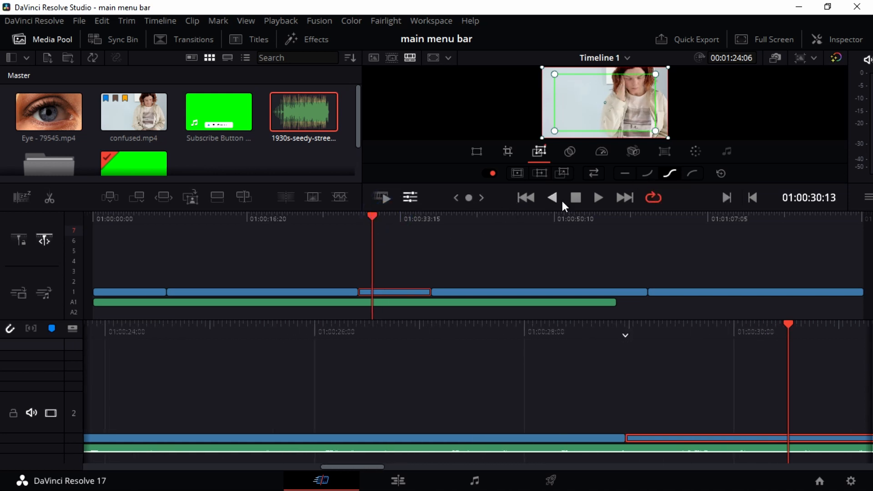
click(593, 199)
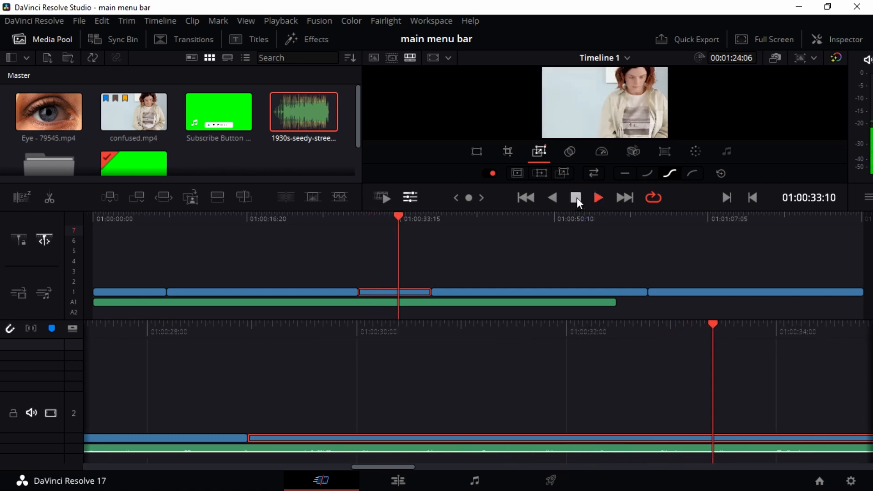
click(576, 197)
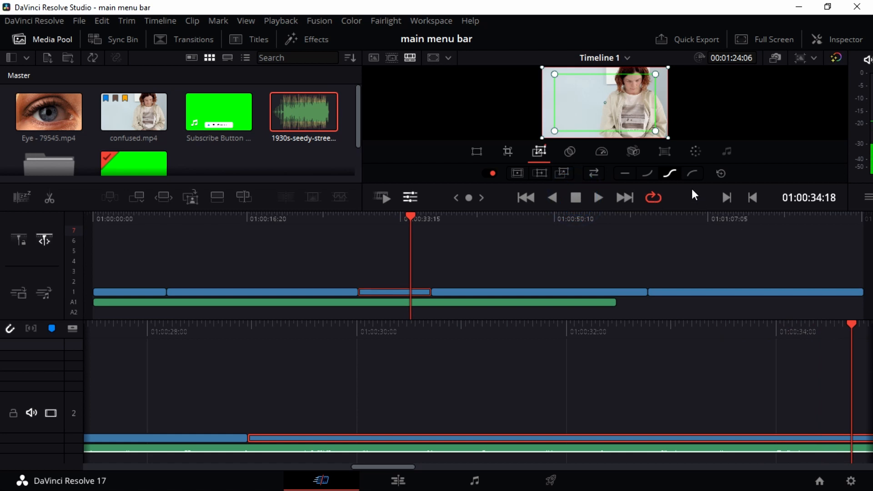
click(721, 174)
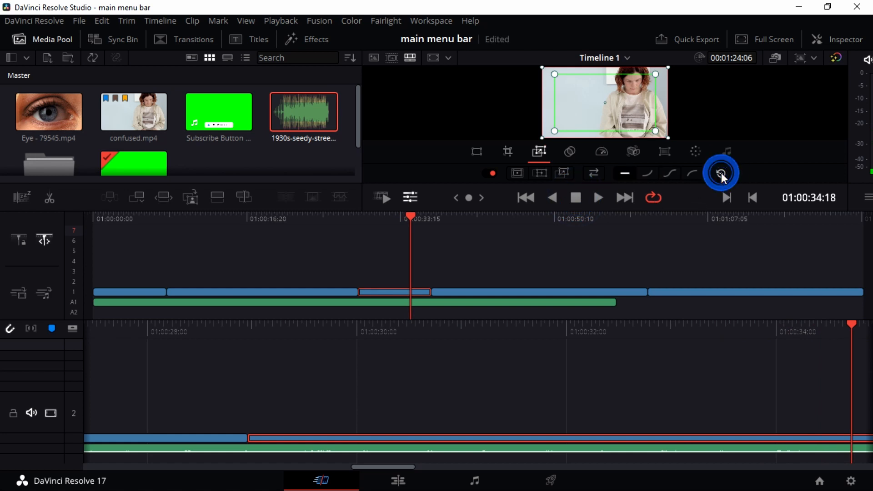
Step: Show the clip's Composite controls and look through the available composite modes and the opacity control
click(567, 160)
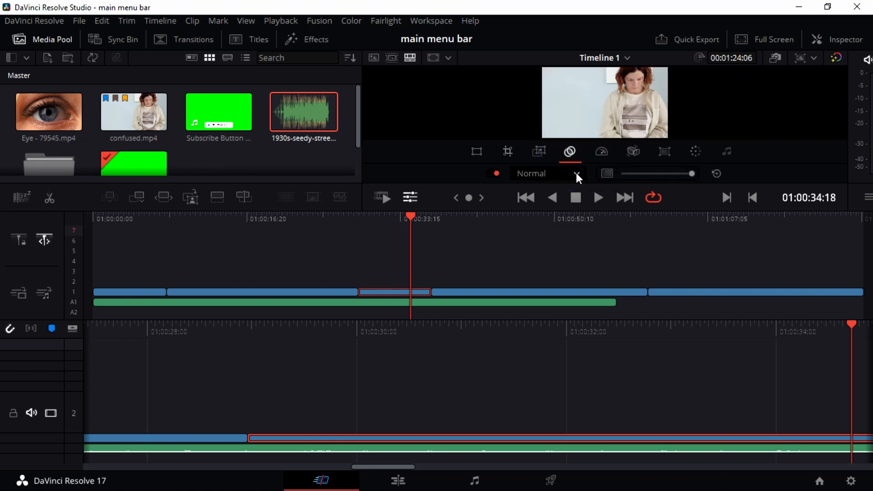
click(576, 173)
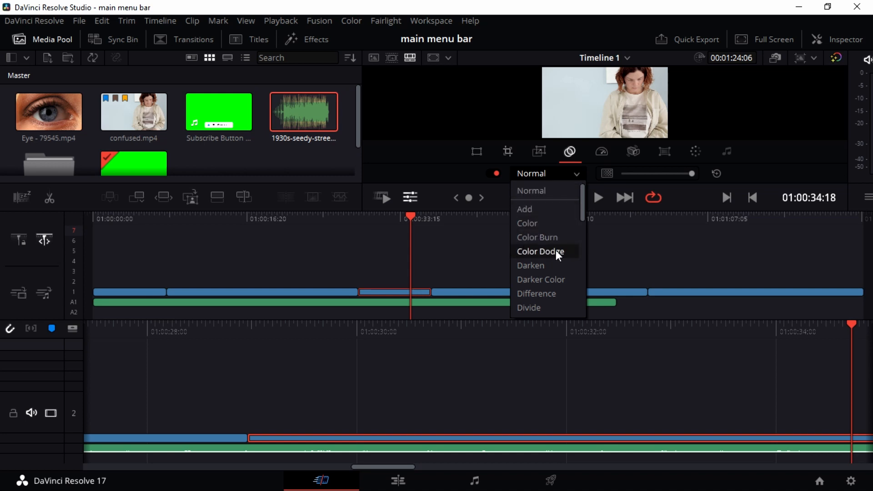
click(567, 172)
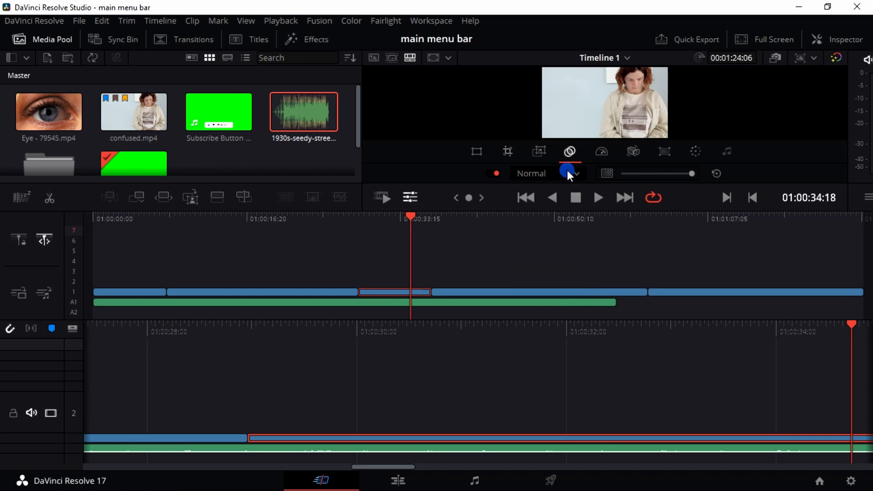
mouse_move(690, 173)
mouse_down()
mouse_move(640, 173)
mouse_move(699, 173)
mouse_up()
Step: Try the Hue, Normal and Add composite modes on the clip in the Inspector, and set the mode to Darken
click(832, 44)
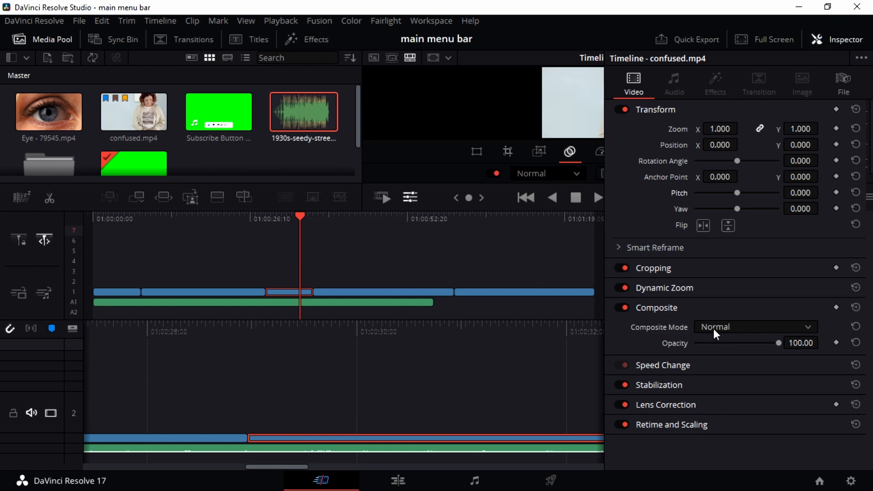
click(753, 327)
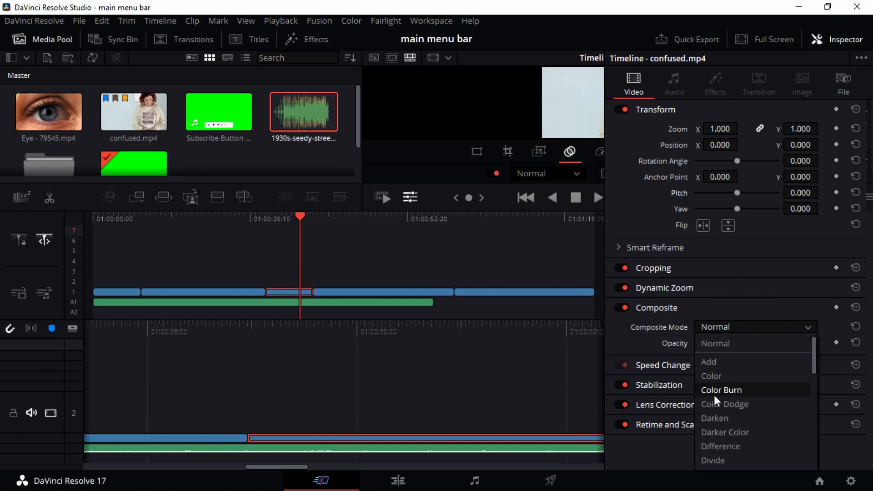
scroll(725, 403, down, 3)
click(727, 403)
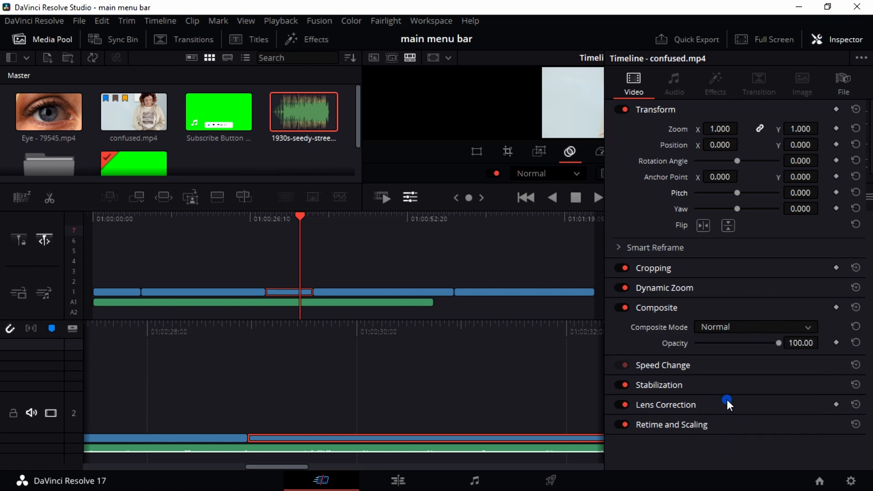
click(752, 327)
scroll(730, 352, up, 4)
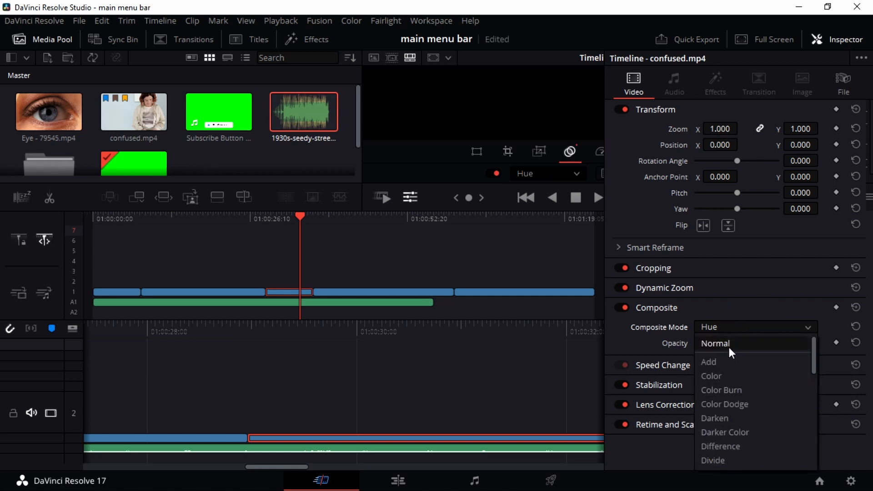
click(730, 347)
click(755, 327)
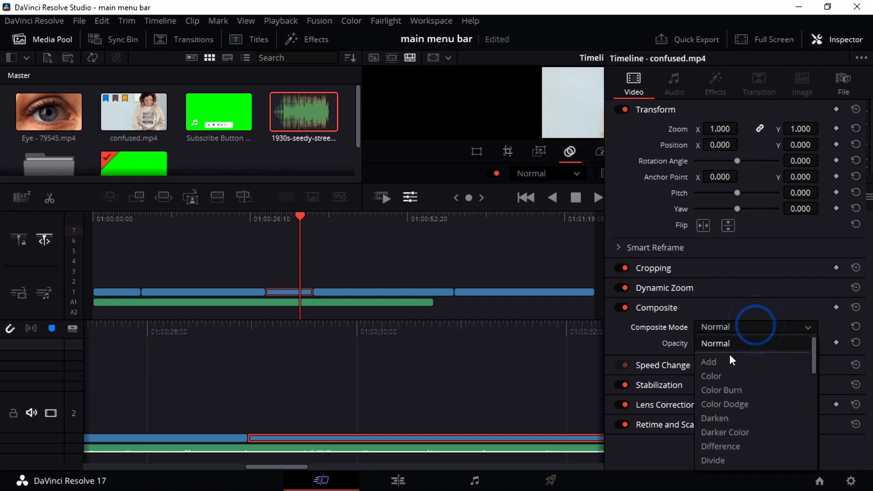
click(731, 361)
click(737, 326)
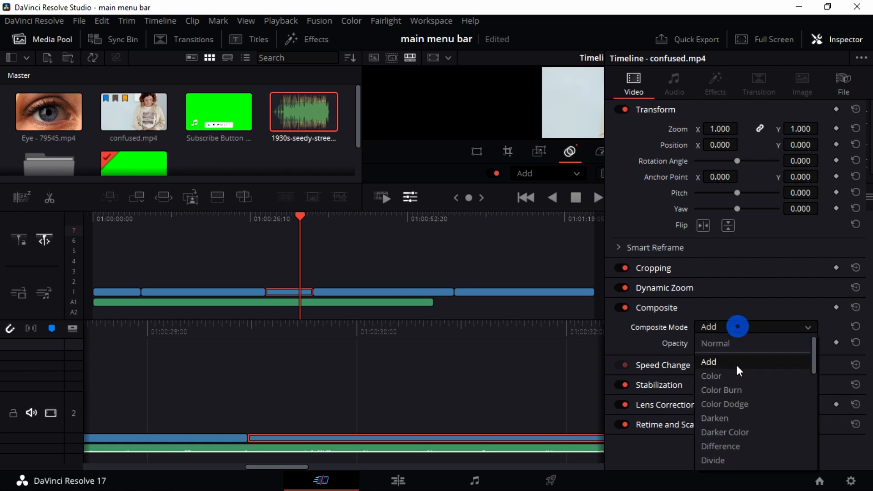
click(725, 417)
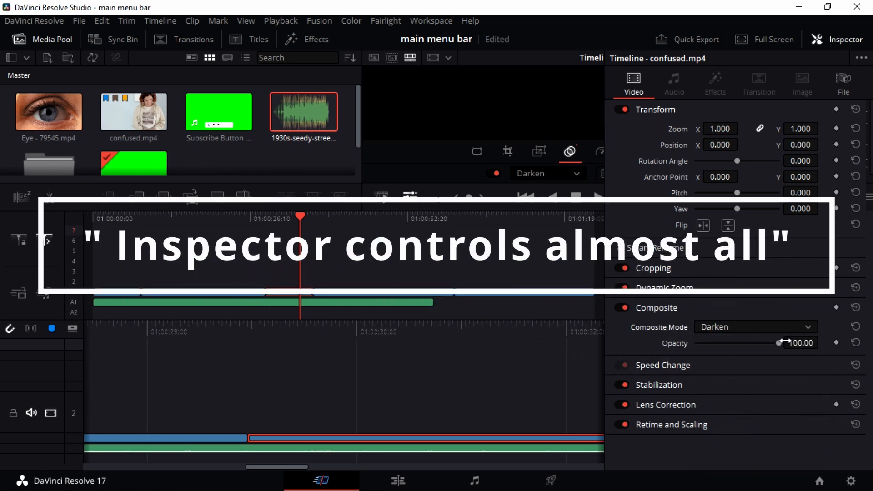
Step: Set the clip's opacity to 70.99 in the Inspector, and close the Inspector
drag(784, 342, 754, 343)
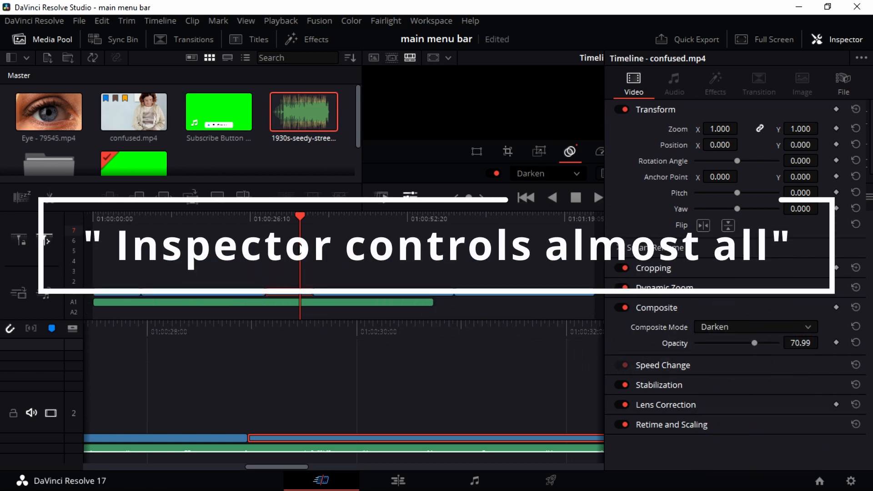
drag(300, 245, 297, 232)
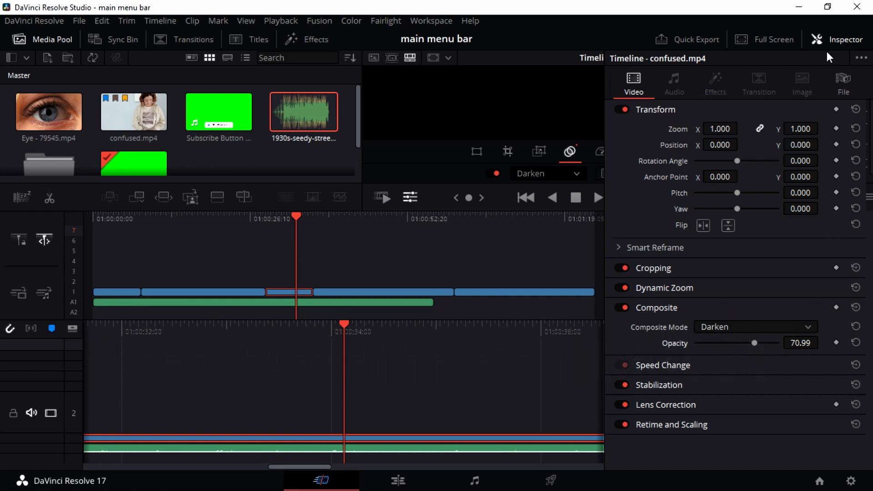
click(836, 39)
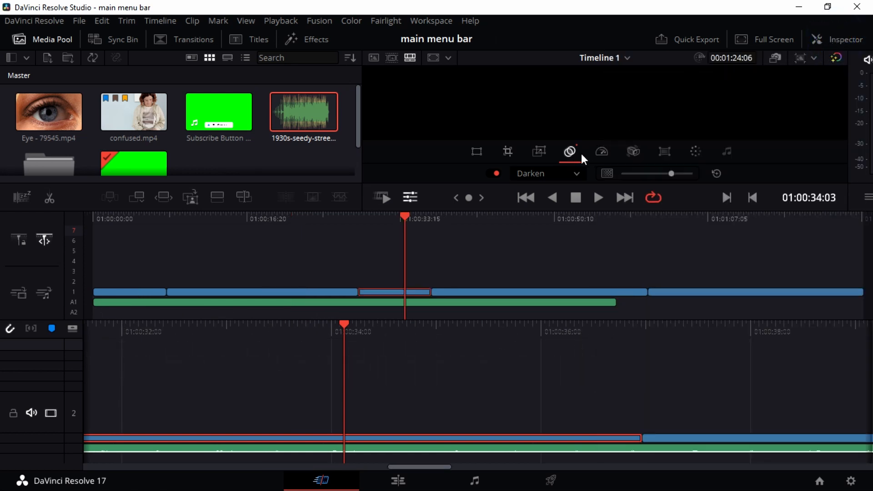
Step: Set the selected clip's composite mode to Normal and reset its composite settings
click(571, 171)
click(542, 195)
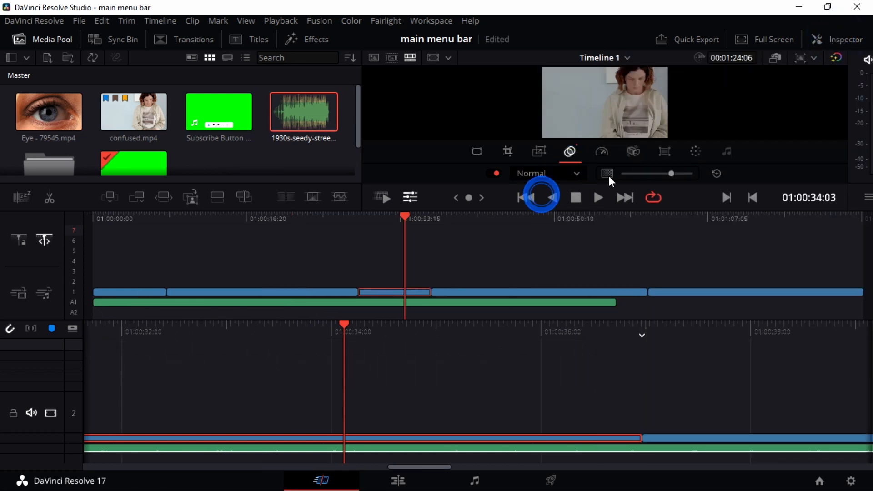
click(721, 176)
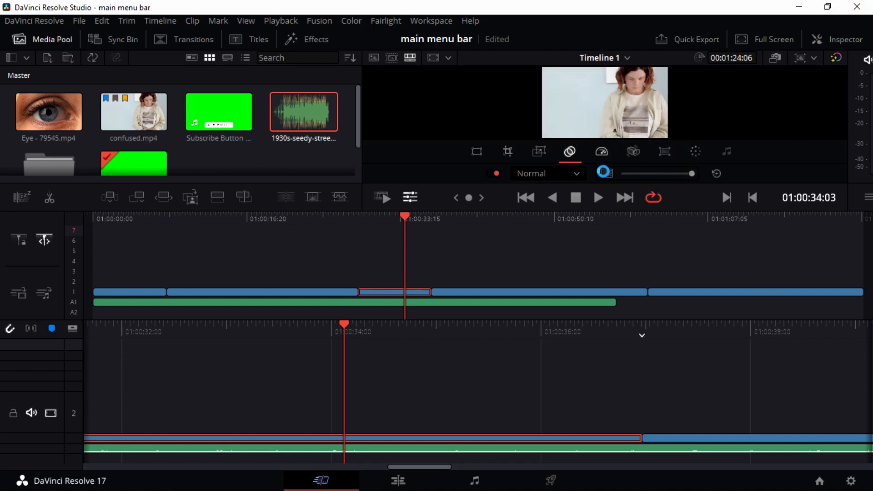
Step: Slow the selected clip to a speed of 0.59
click(600, 150)
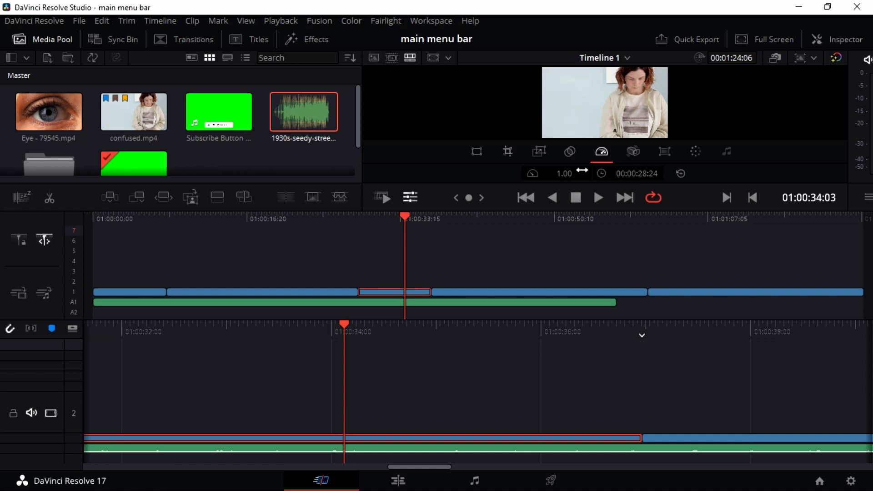
drag(575, 175, 573, 177)
drag(641, 336, 641, 335)
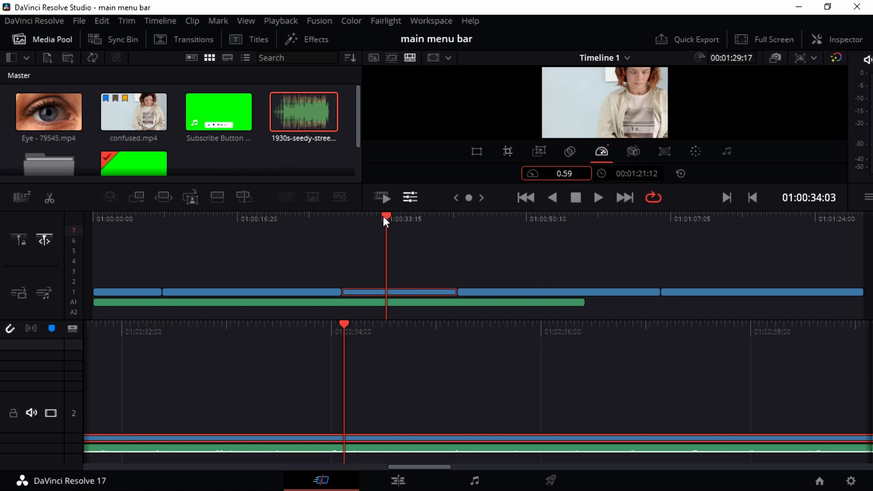
Step: Play the slowed clip from 01:00:32:12 for about two seconds and stop playback
drag(386, 216, 372, 217)
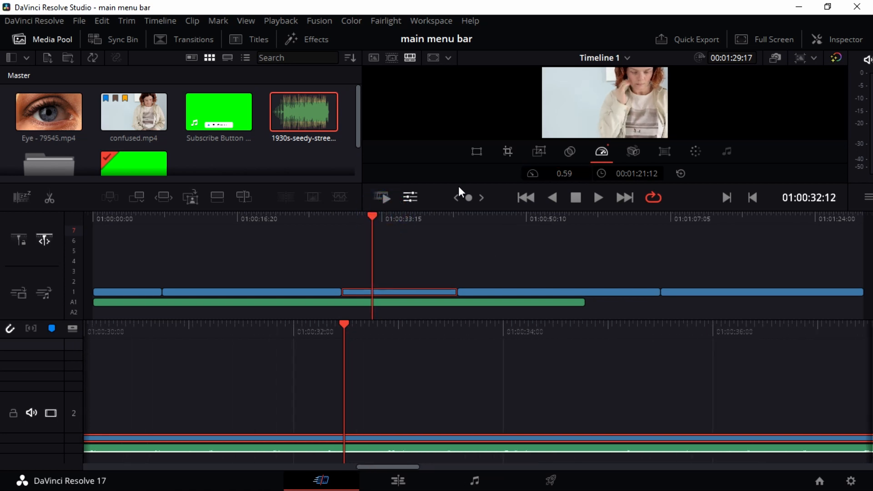
click(593, 196)
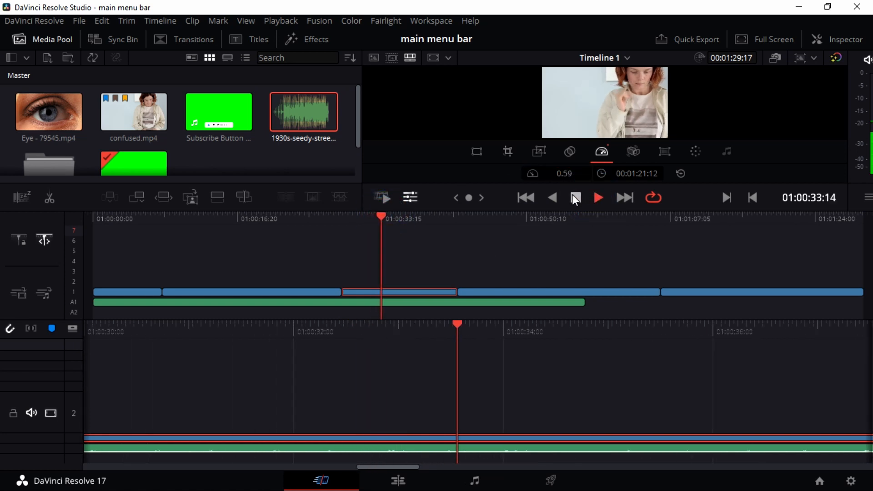
click(574, 198)
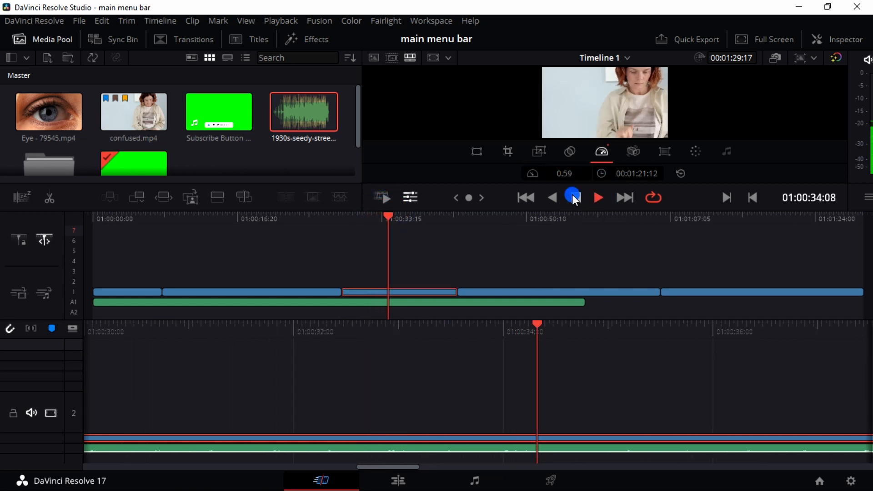
Step: Try to edit the slowed clip's duration in the viewer's speed controls
click(616, 172)
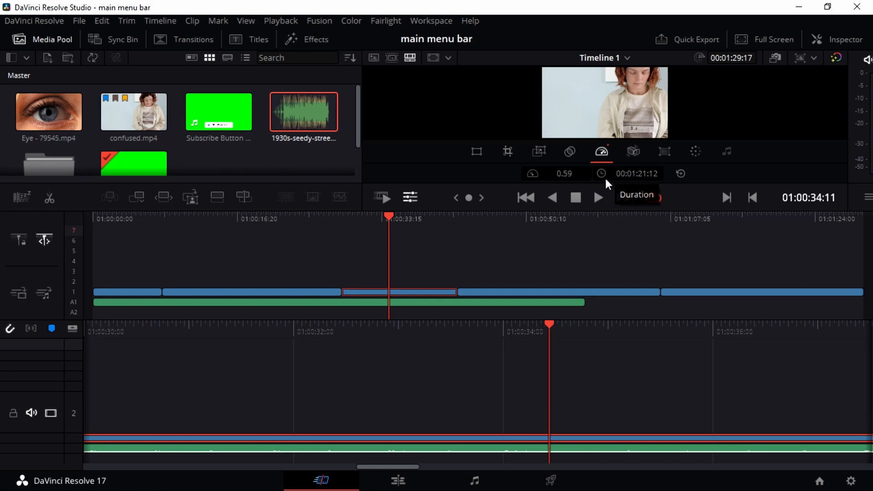
click(646, 173)
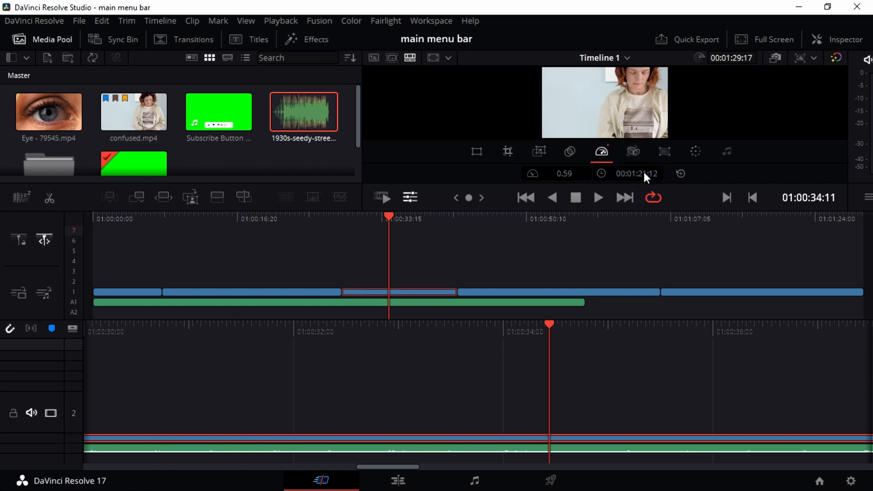
double_click(644, 174)
Step: Check the duration under Speed Change in the Inspector and reset the clip's speed settings
click(838, 40)
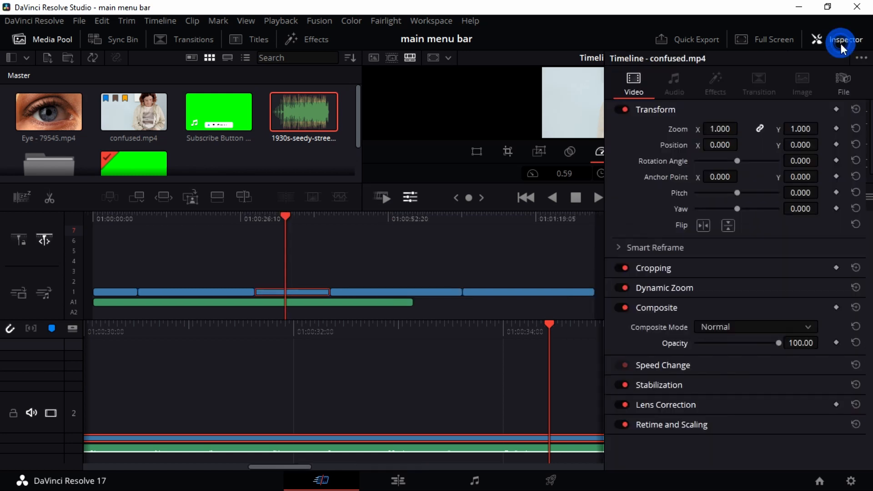
click(673, 364)
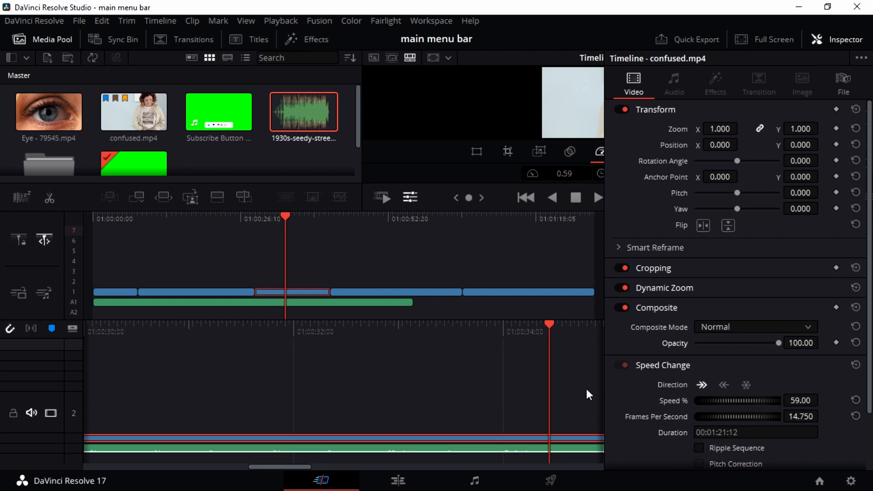
click(733, 432)
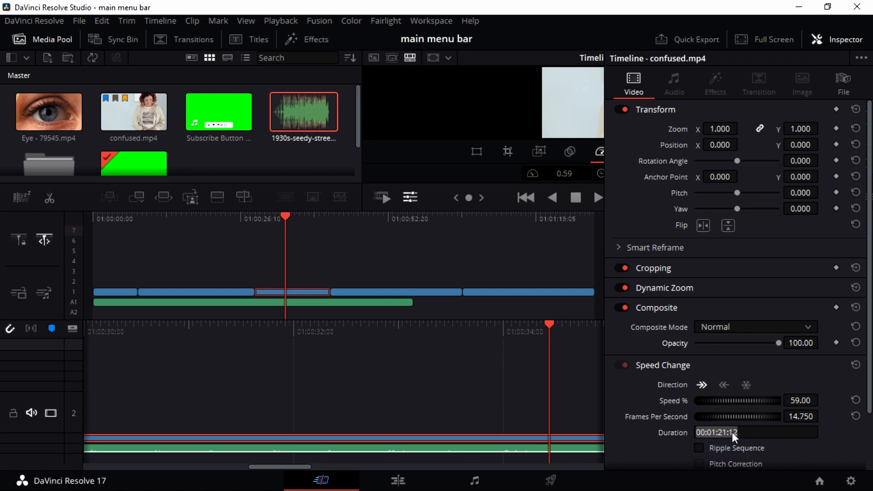
click(839, 39)
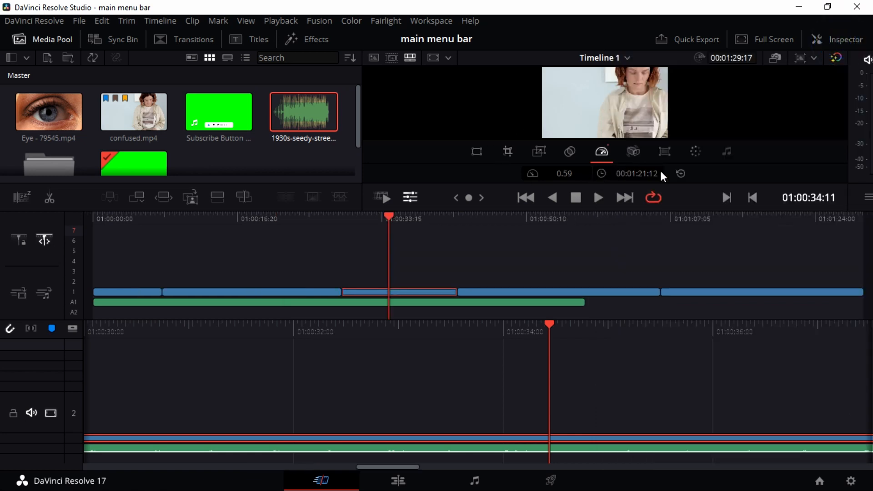
click(678, 172)
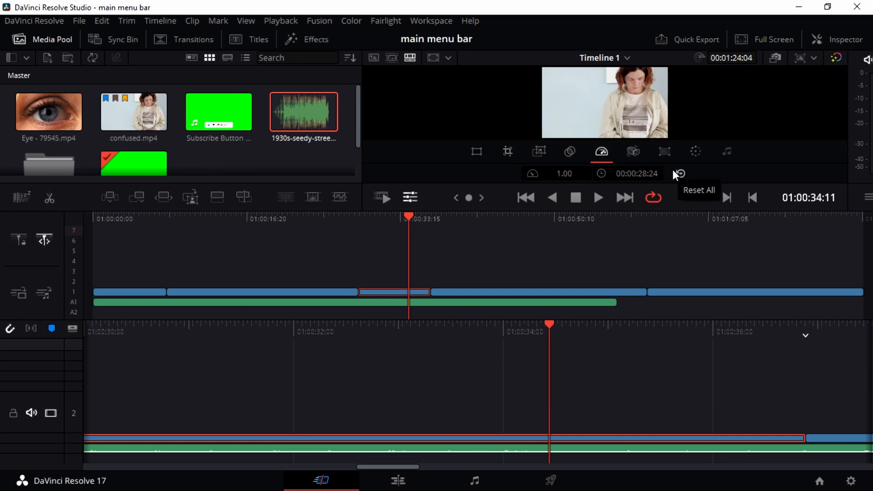
Step: Start stabilizing the selected clip with the Perspective mode and cancel the analysis
click(635, 157)
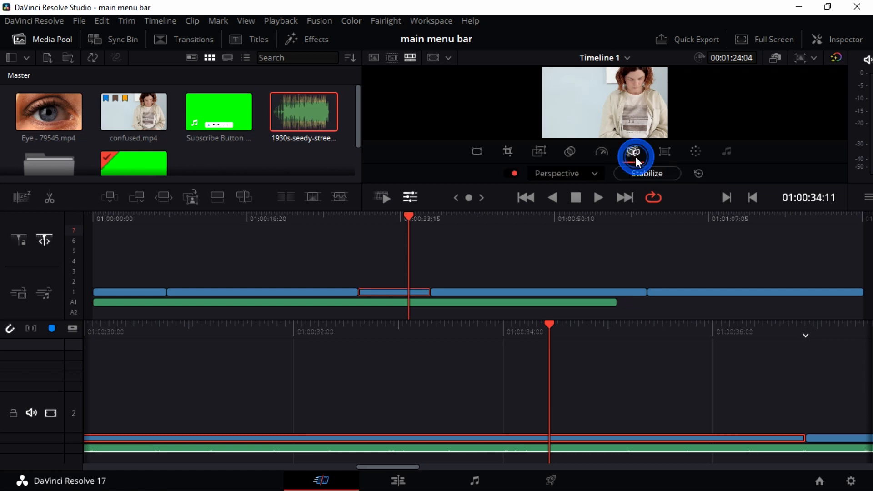
click(585, 178)
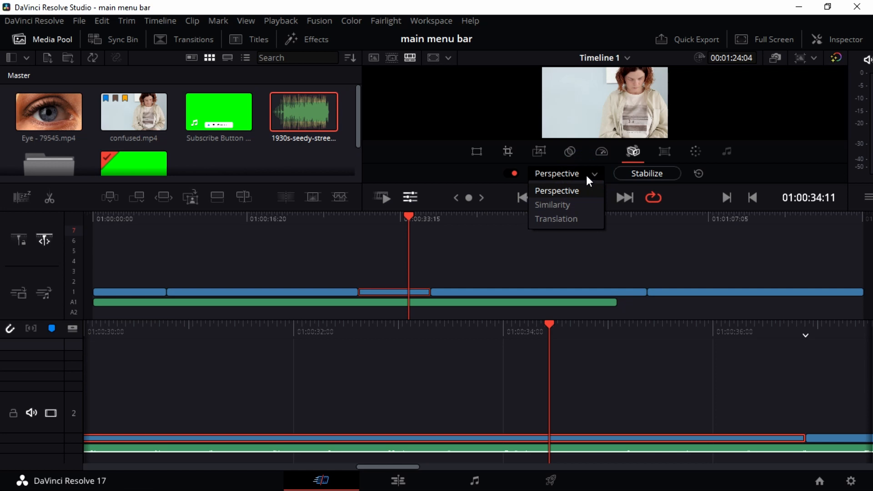
click(585, 175)
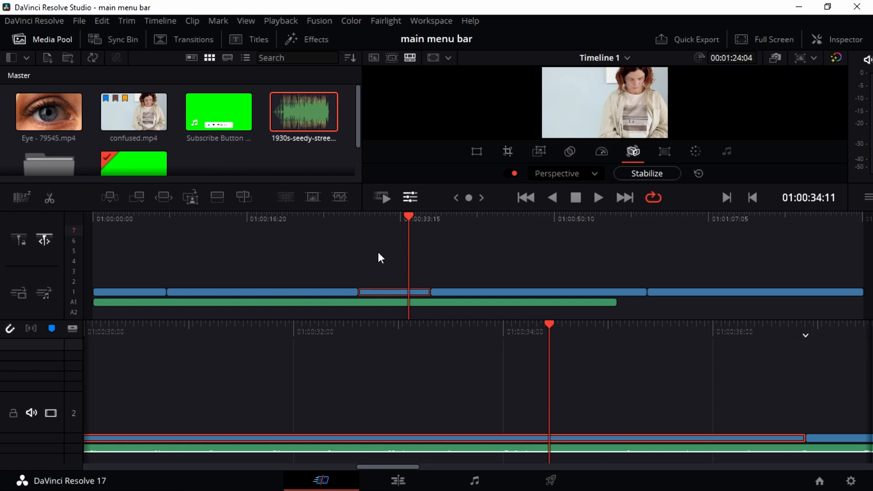
click(632, 174)
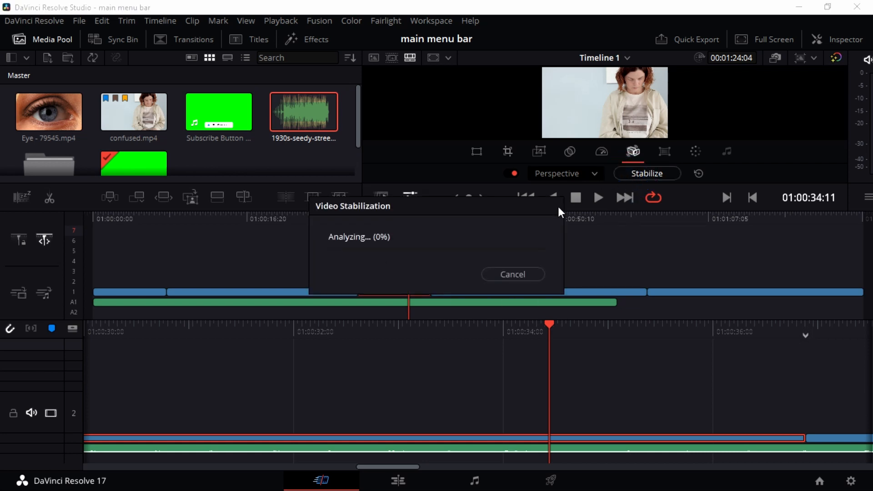
click(506, 276)
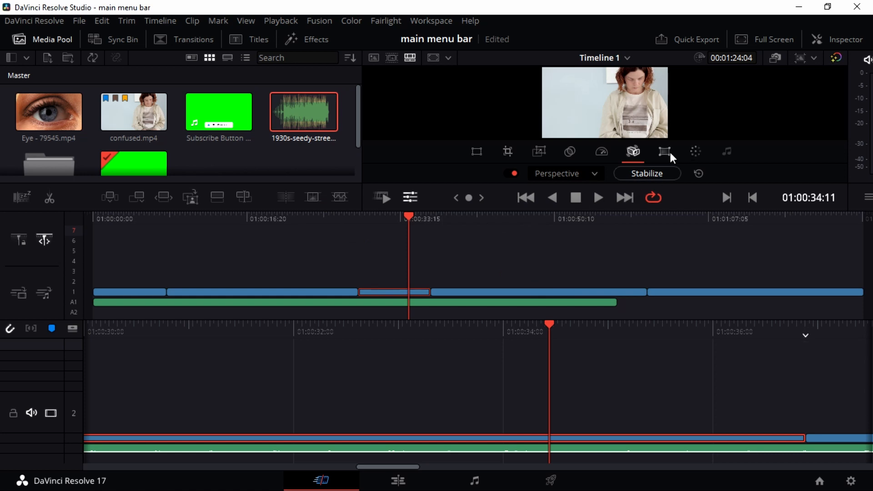
click(587, 174)
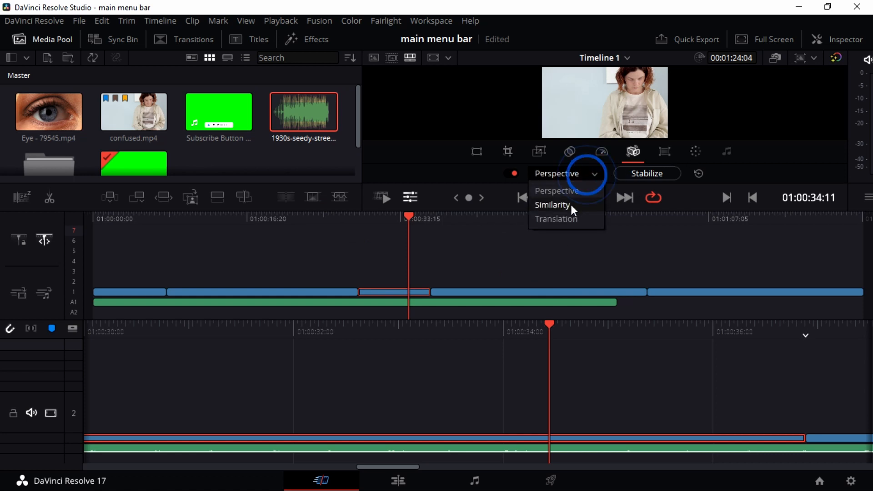
click(625, 229)
click(581, 174)
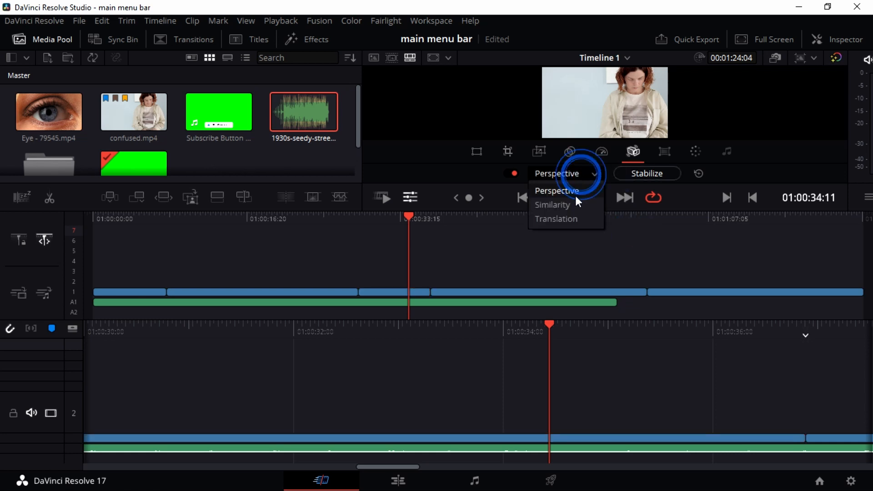
click(634, 223)
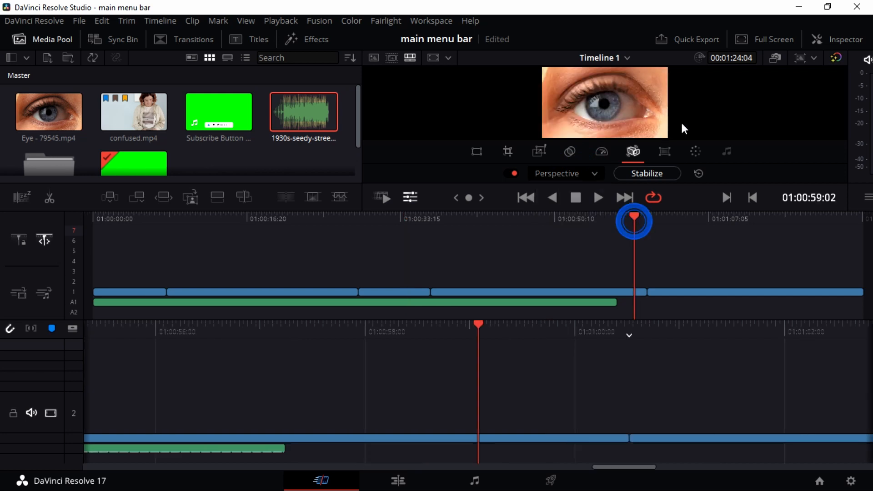
Step: Move the playhead to 01:00:33:07 and examine the clip's Lens Correction settings in the viewer and the Inspector
click(398, 219)
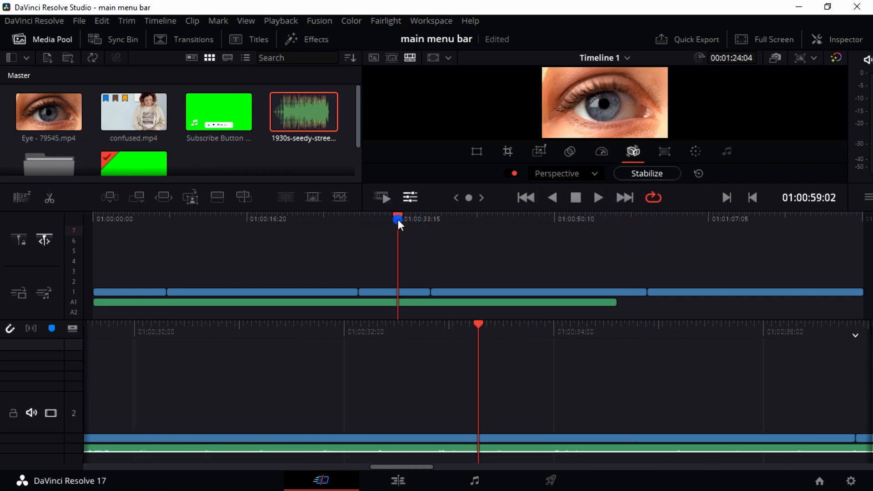
click(663, 154)
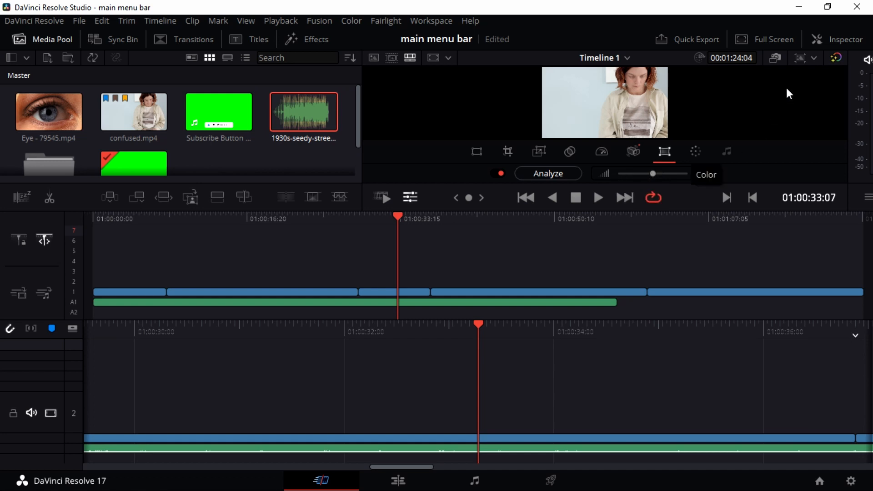
click(839, 41)
scroll(714, 331, down, 3)
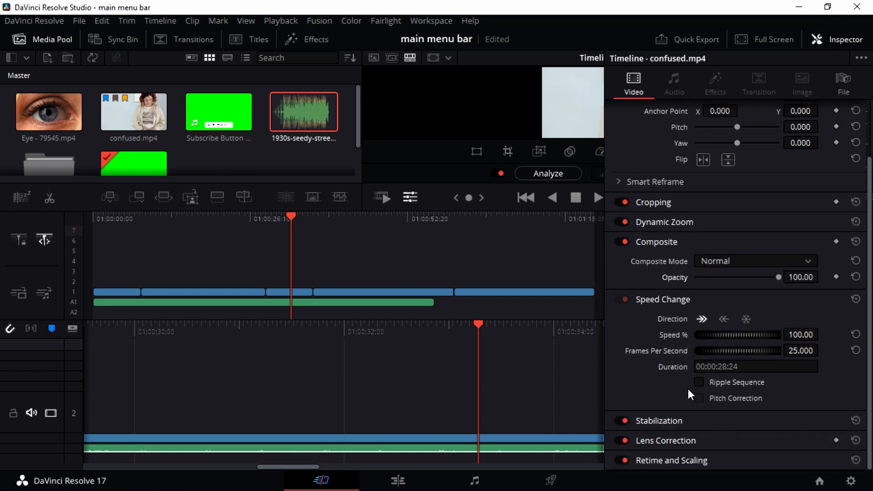
scroll(700, 425, down, 2)
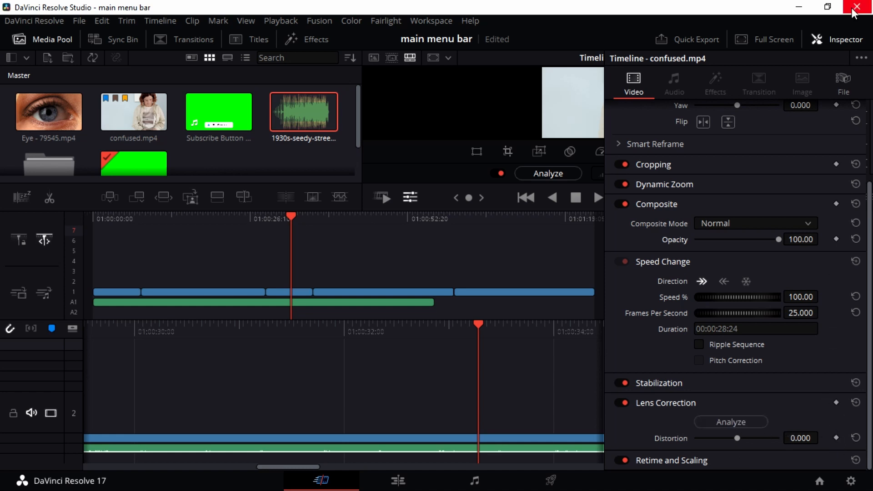
click(846, 40)
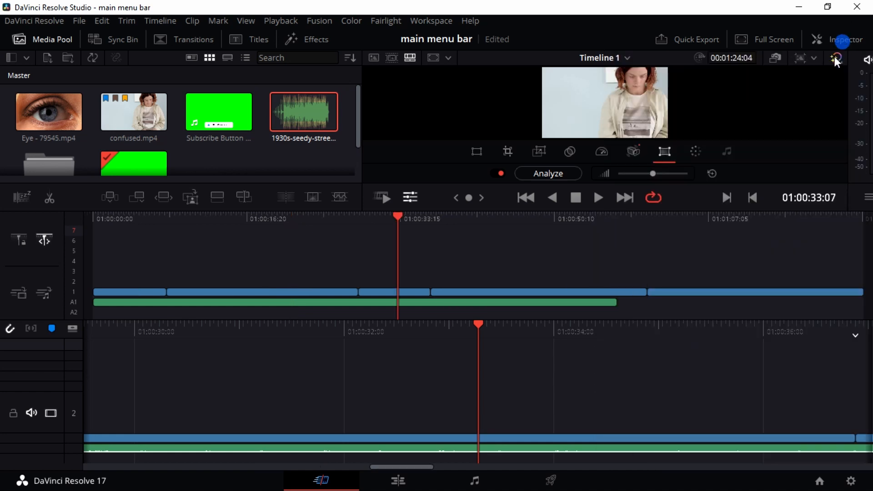
Step: Apply Auto Color to the clip at the playhead and toggle the color grade bypass
click(692, 154)
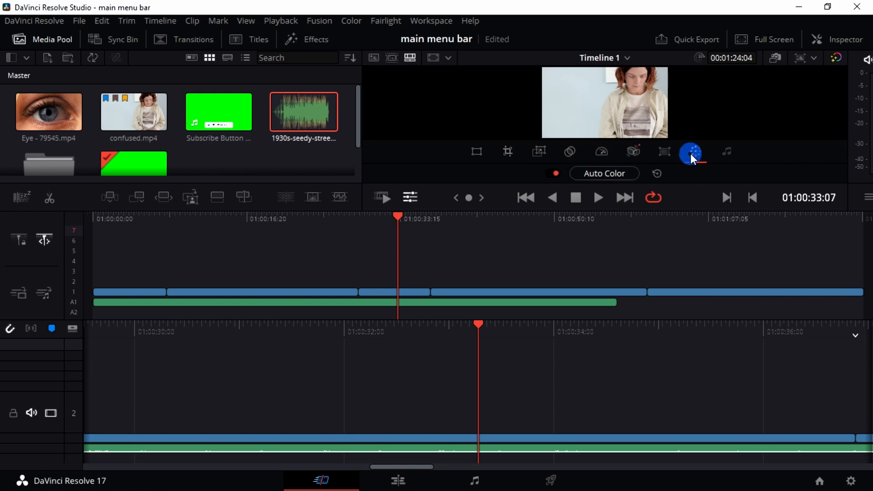
click(612, 174)
click(835, 58)
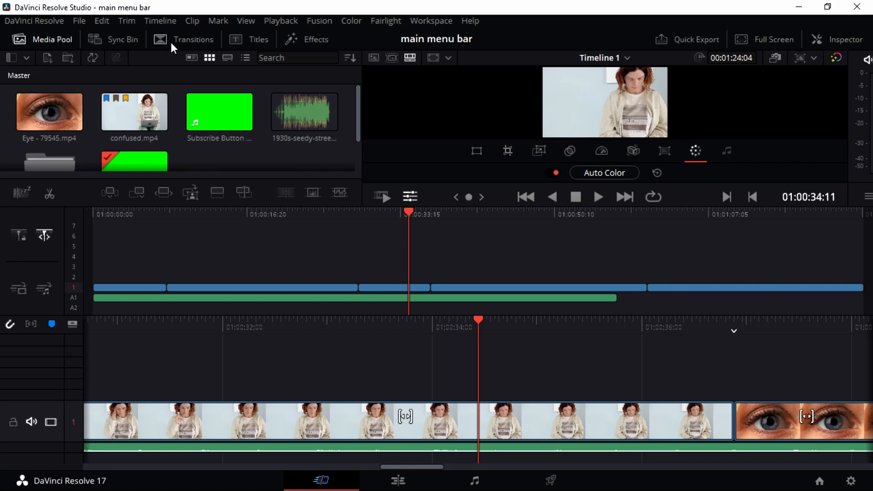
Step: Show the transitions library, with the playhead at 01:00:28:22 and the clip after the nearby cut selected
click(186, 46)
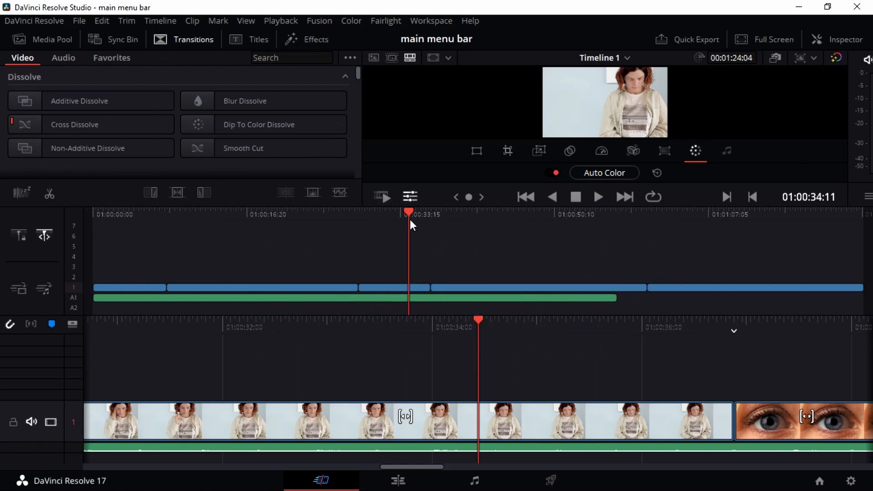
drag(410, 218, 357, 221)
click(386, 285)
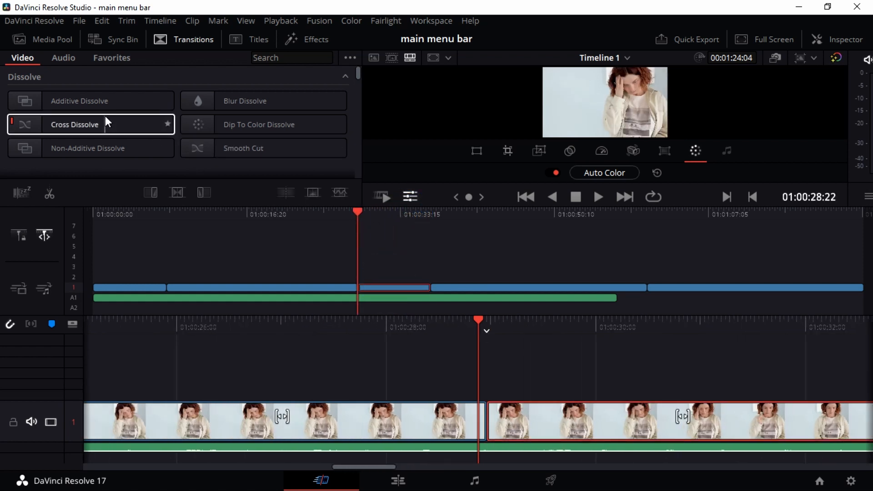
Step: Add the Diamond Iris transition to the selected clip's edit points and remove the one at the clip's end
scroll(104, 114, down, 3)
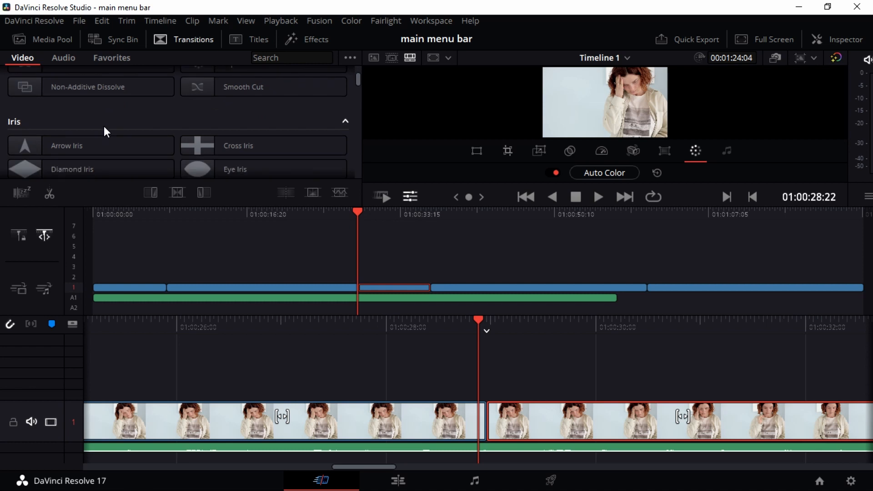
scroll(104, 127, up, 3)
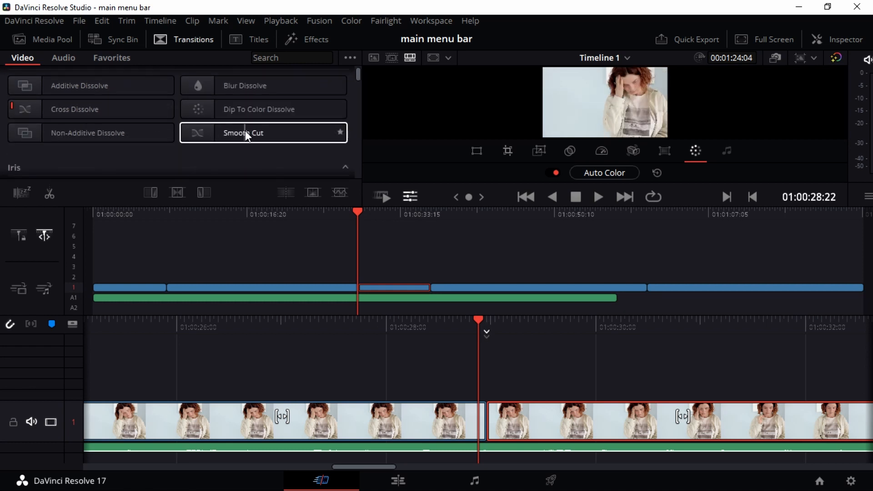
scroll(239, 134, down, 5)
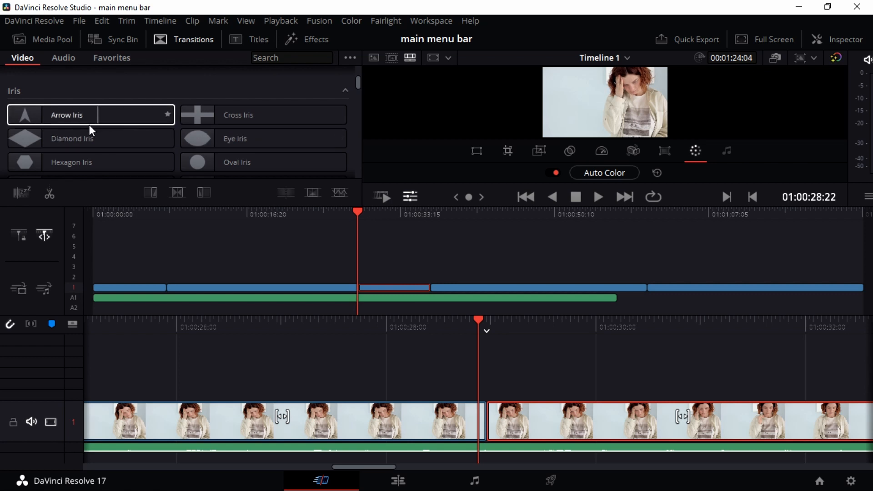
click(78, 135)
right_click(78, 135)
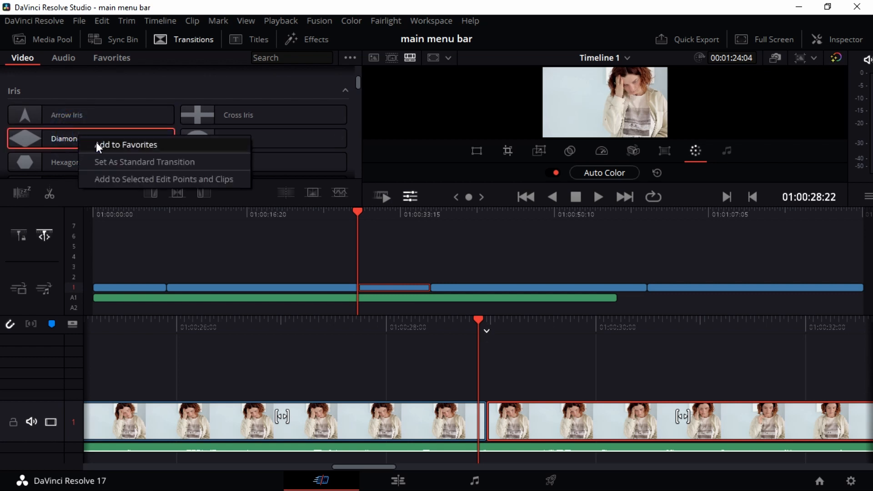
click(67, 137)
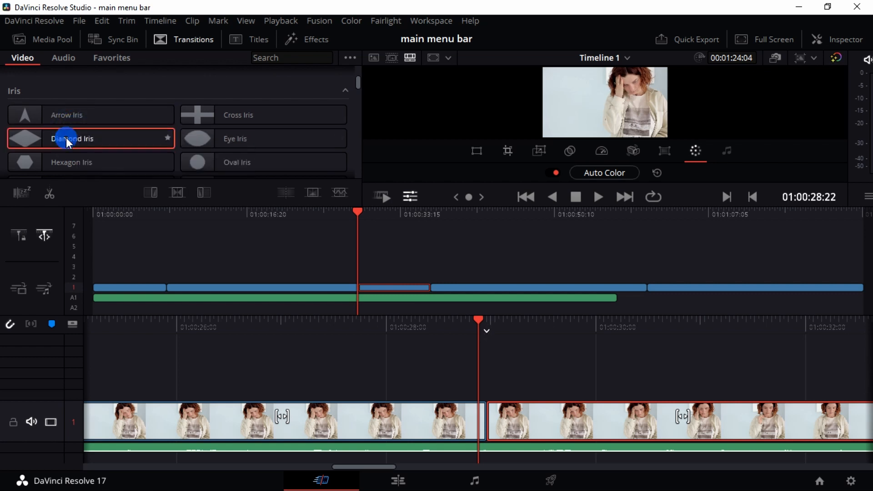
right_click(110, 135)
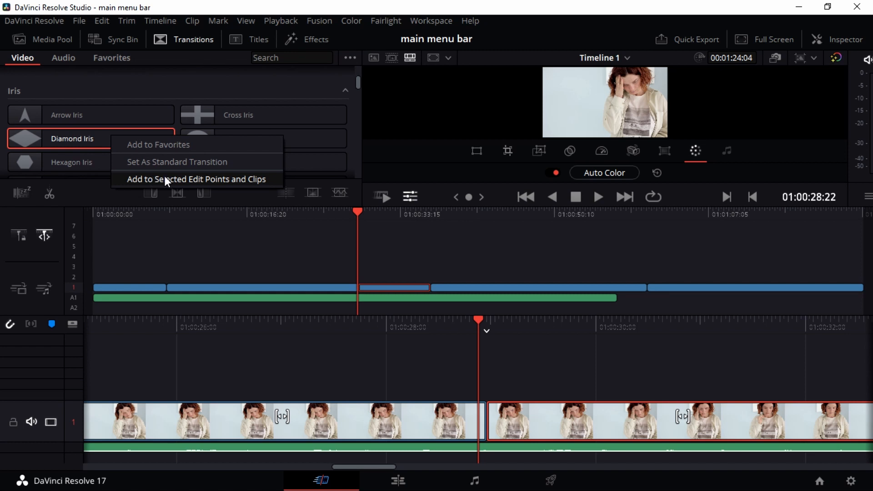
click(196, 175)
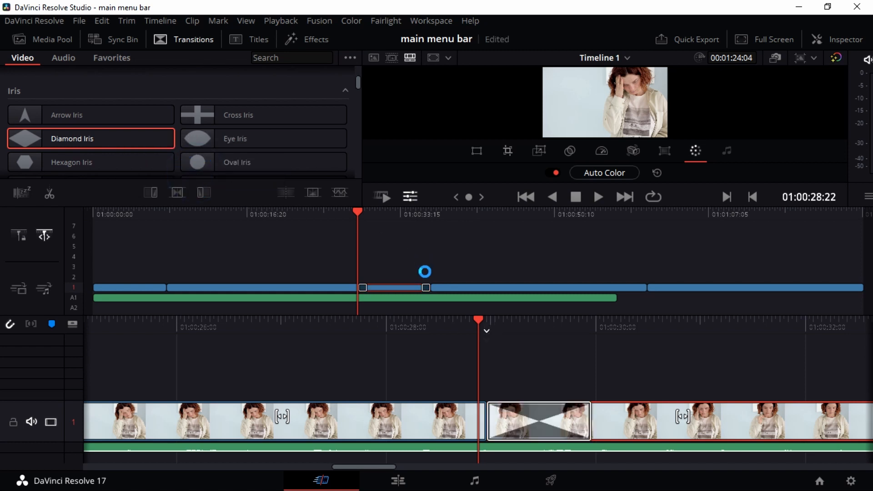
click(426, 288)
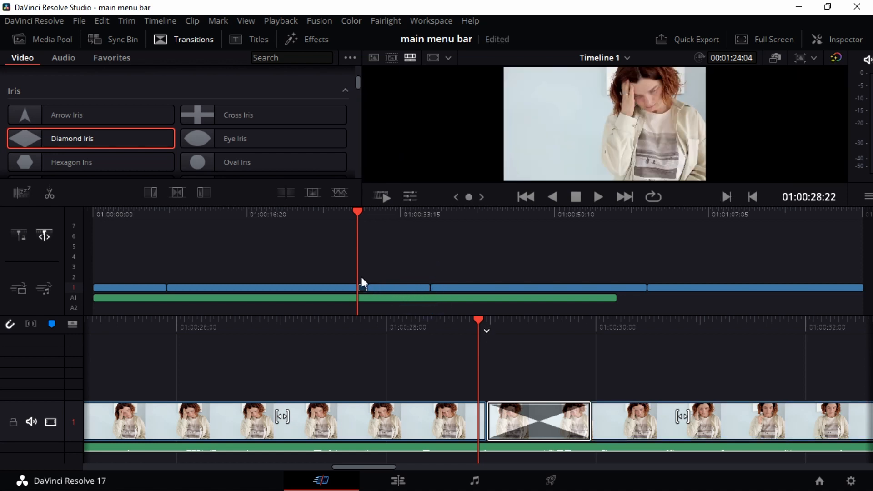
Step: Play the timeline from 01:00:28:24 through the Diamond Iris transition and stop just after it
click(577, 197)
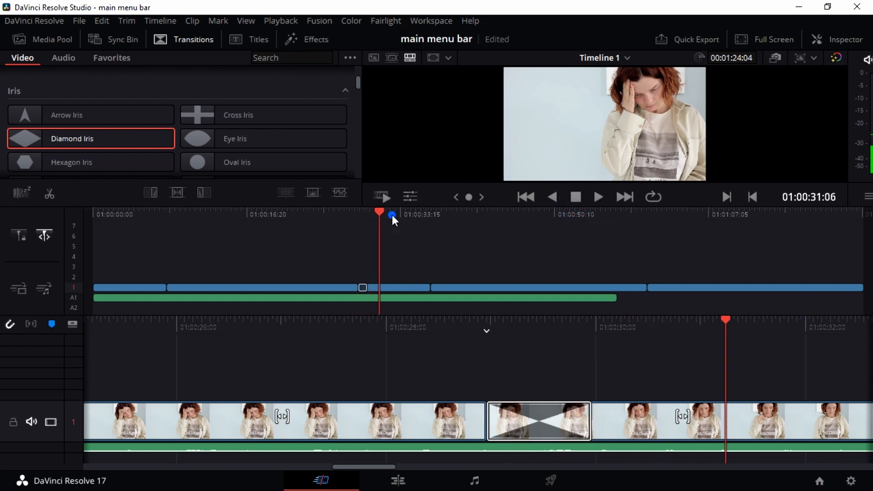
drag(391, 214, 357, 219)
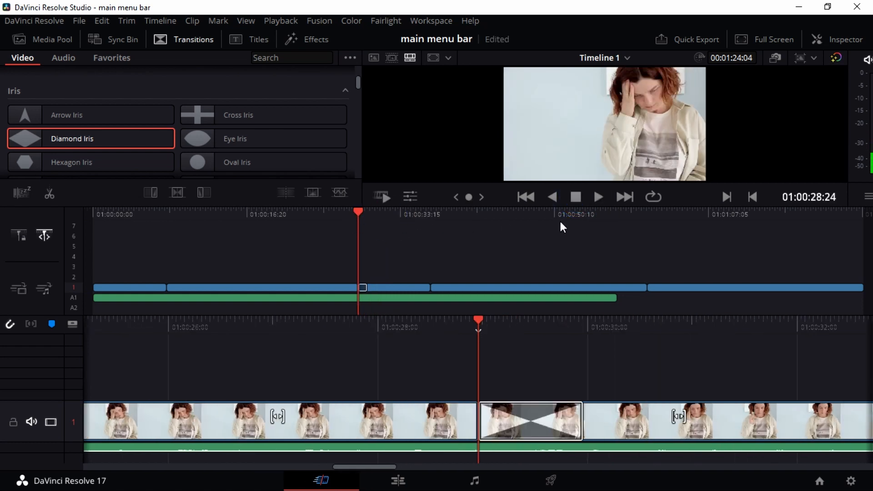
click(598, 198)
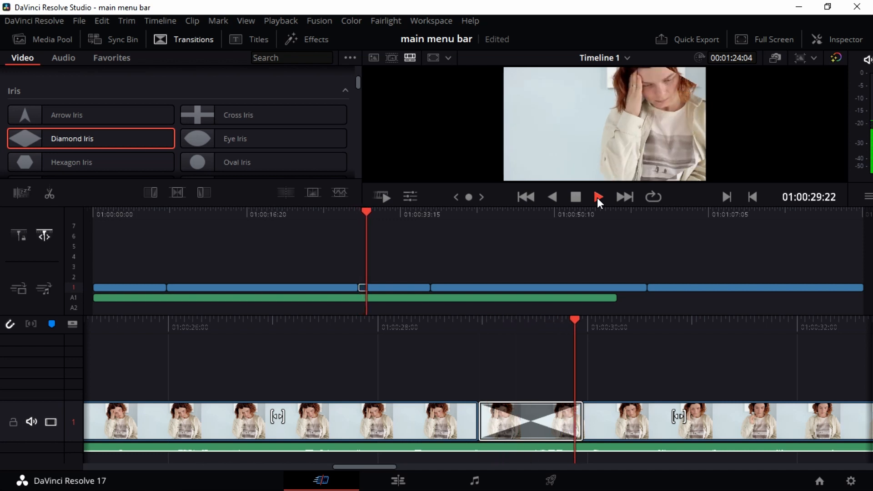
click(576, 196)
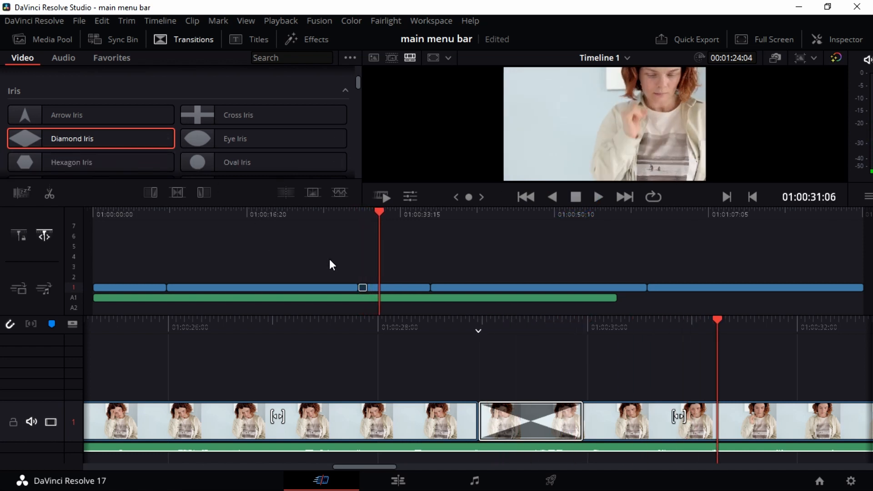
Step: Add the Cross Iris transition to the clip just before the Diamond Iris transition
click(318, 286)
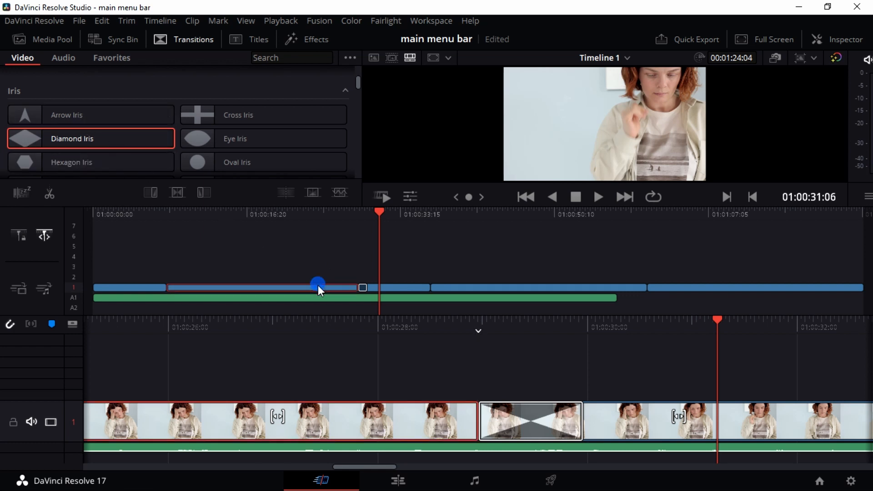
click(218, 118)
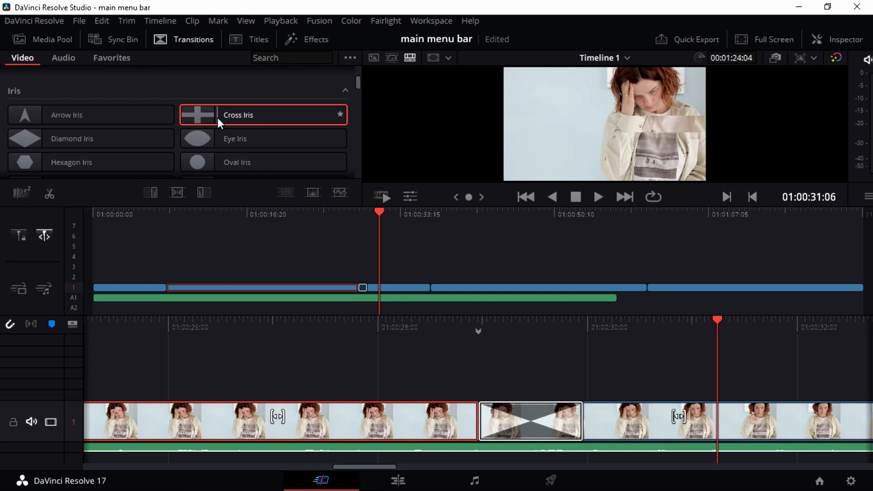
right_click(245, 111)
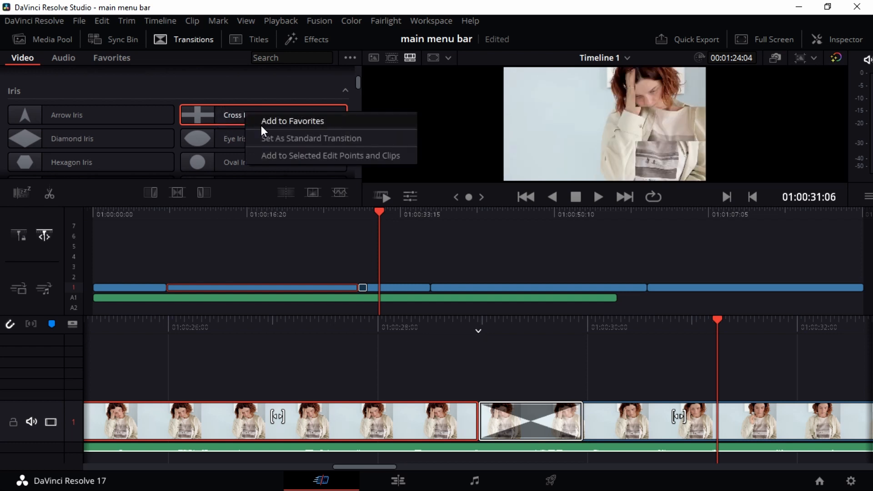
click(284, 155)
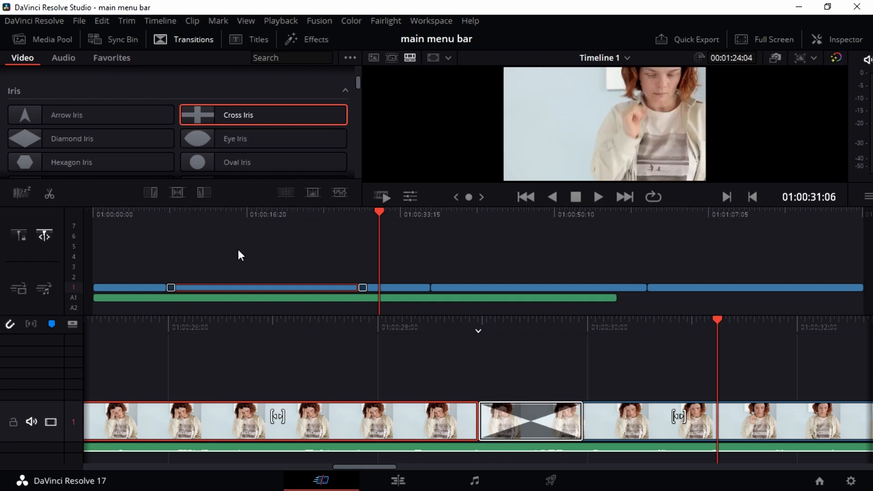
Step: Move the playhead to 01:00:08:05 and play through the Cross Iris transition, stopping after it
click(168, 212)
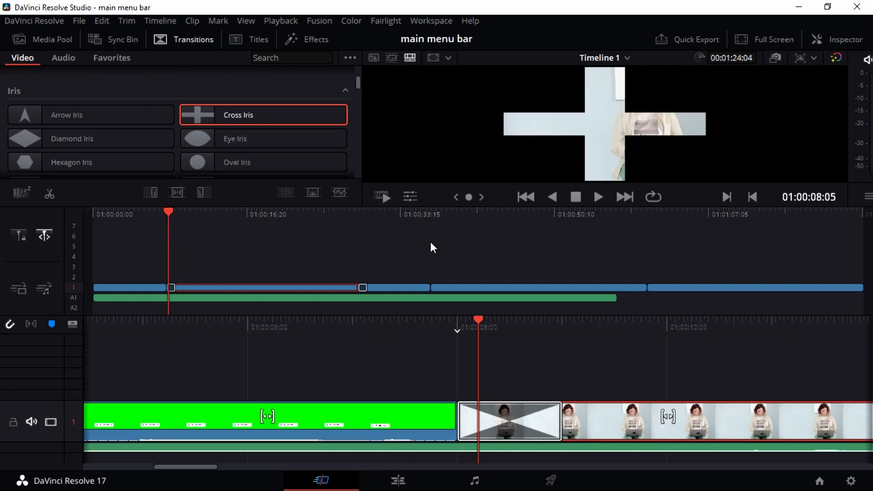
click(591, 197)
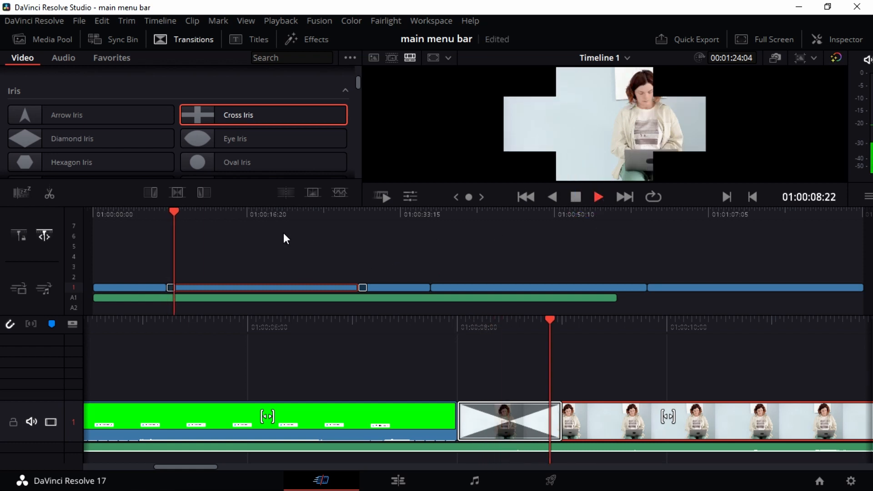
click(576, 196)
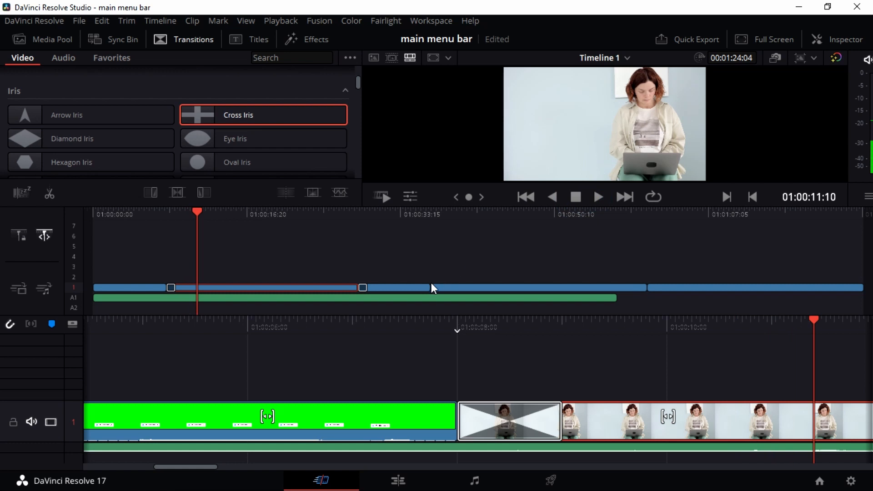
Step: Examine the Diamond Iris transition in the trim editor and select the fourth clip on video track 1
click(461, 288)
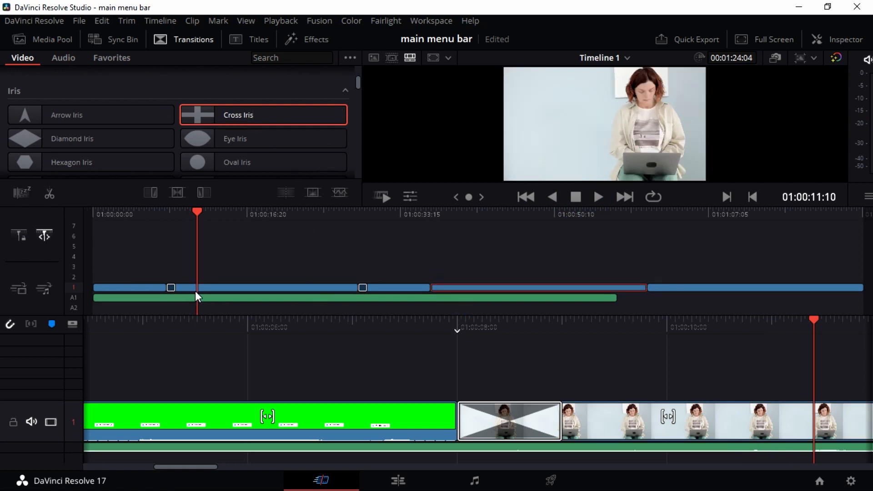
click(362, 288)
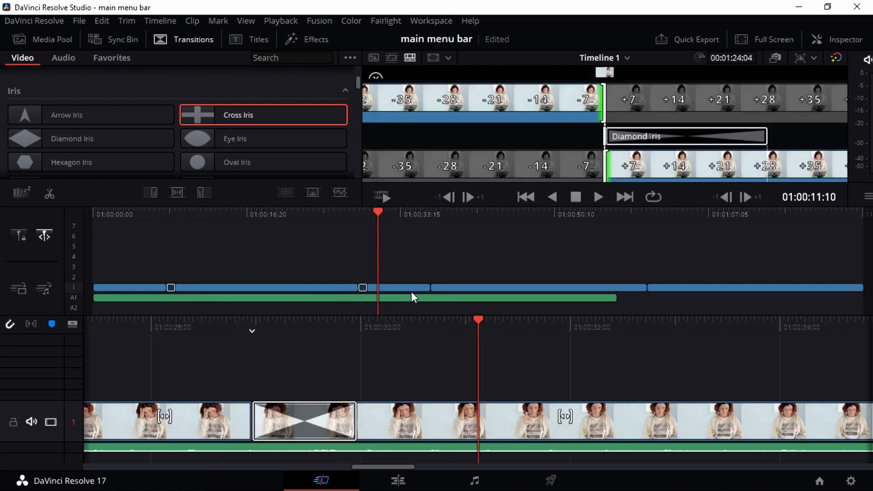
click(362, 288)
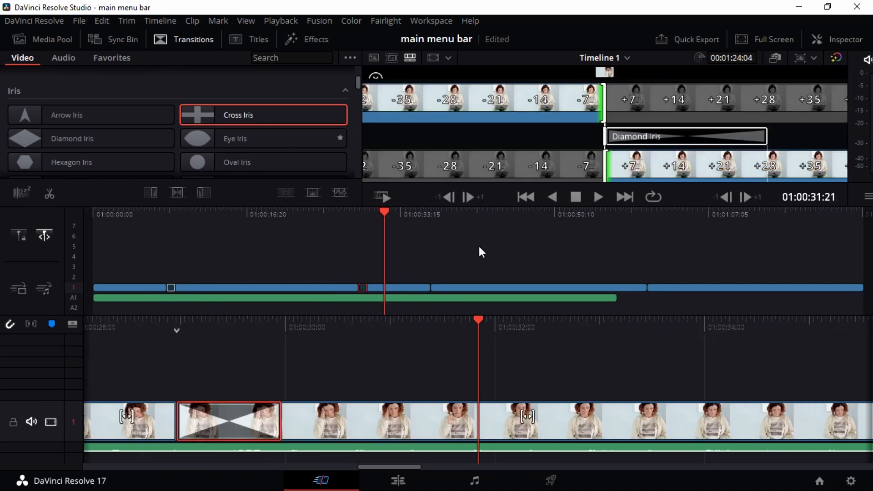
click(560, 289)
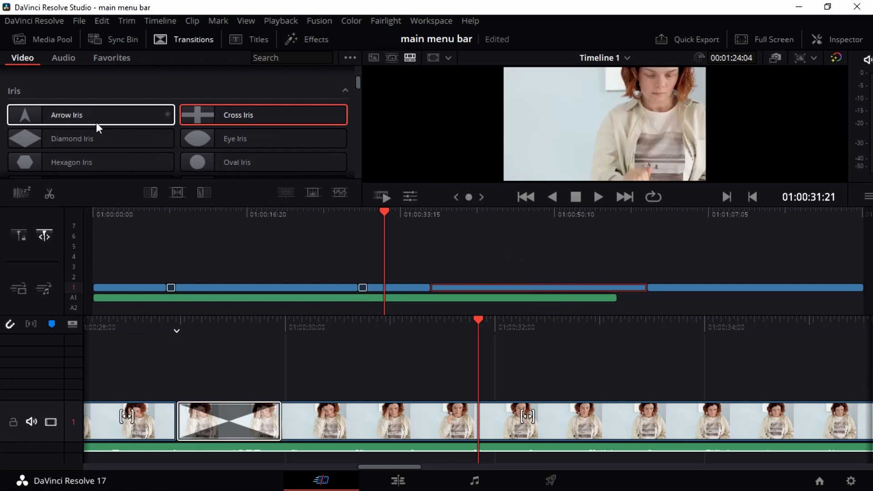
Step: Add the Cross Iris transition to the favorites and show the favorite transitions
scroll(133, 123, down, 4)
scroll(133, 123, up, 5)
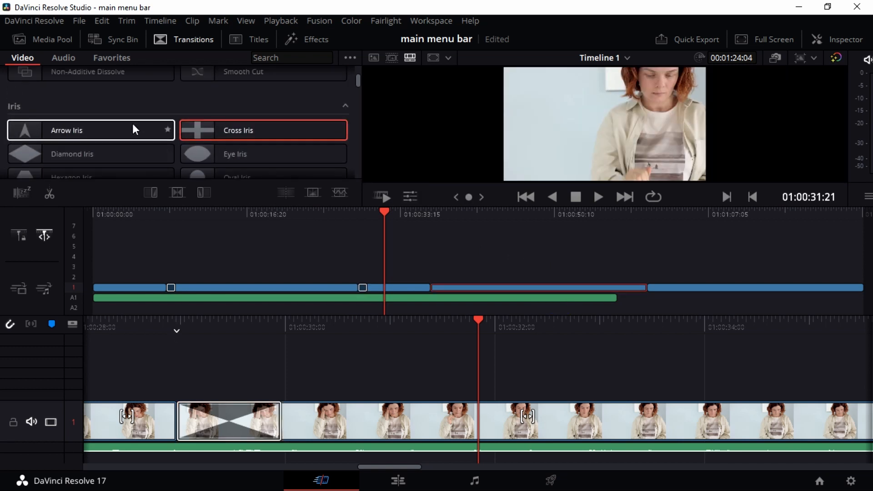
scroll(132, 124, down, 3)
click(340, 84)
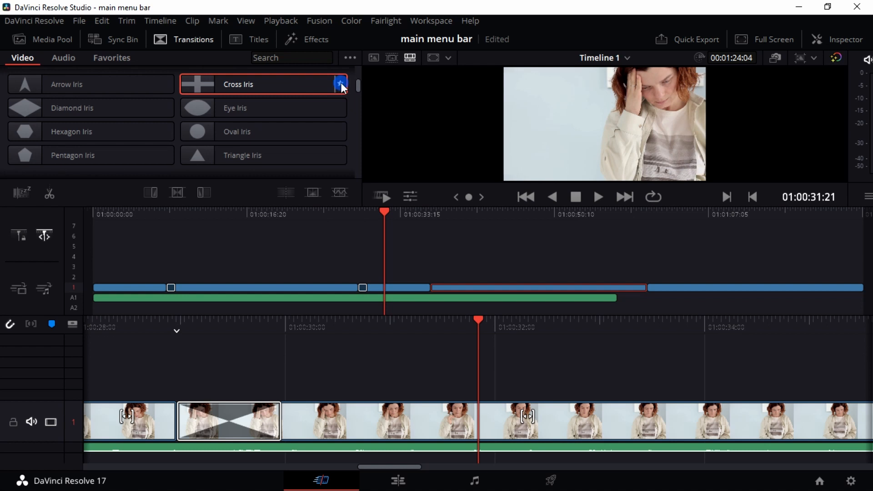
scroll(184, 135, down, 5)
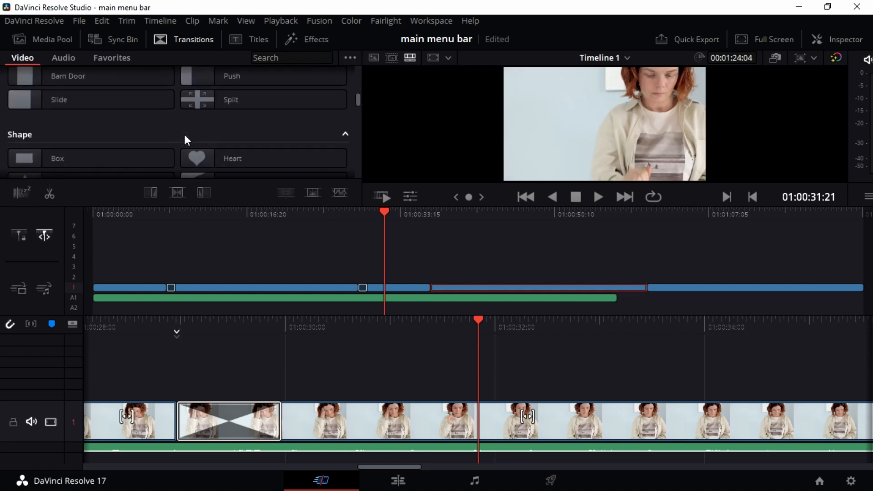
scroll(184, 133, down, 1)
click(117, 57)
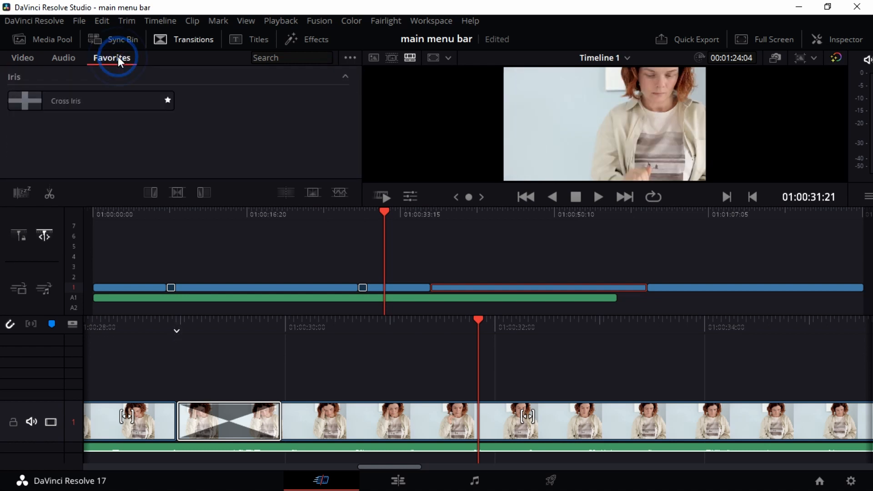
Step: Look over the video transitions and the audio Cross Fade transitions, and return to the favorite transitions
click(34, 60)
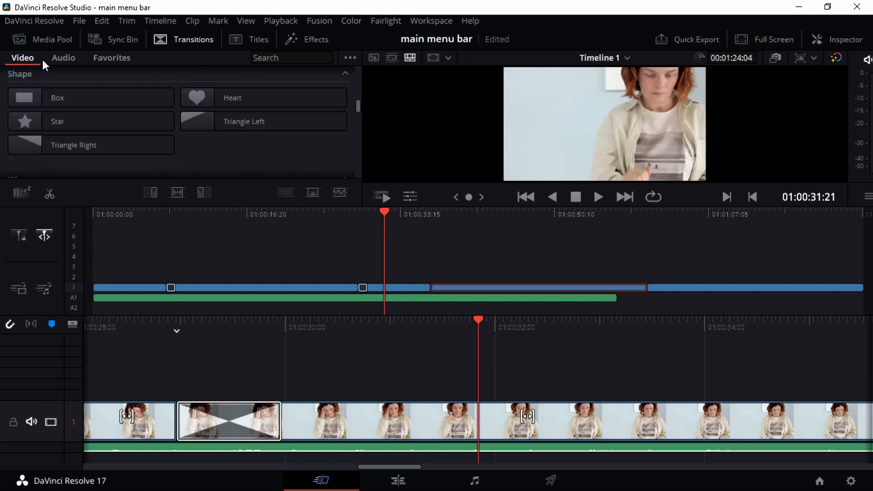
click(62, 59)
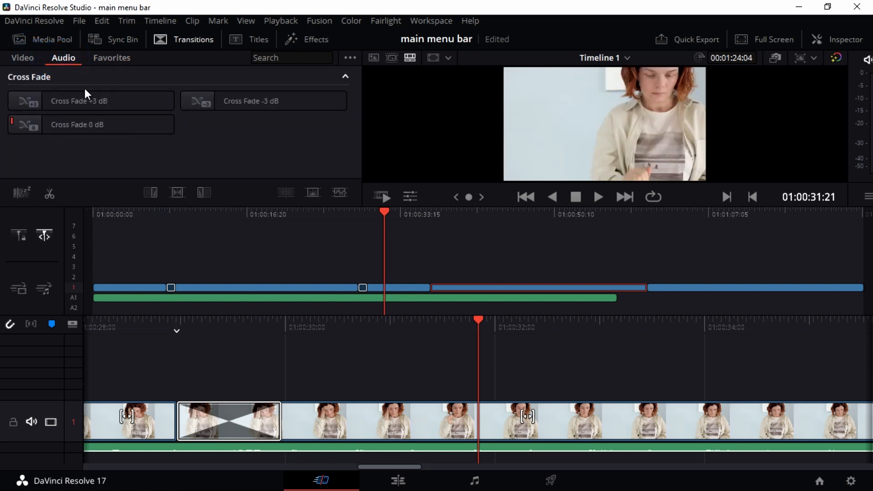
click(91, 122)
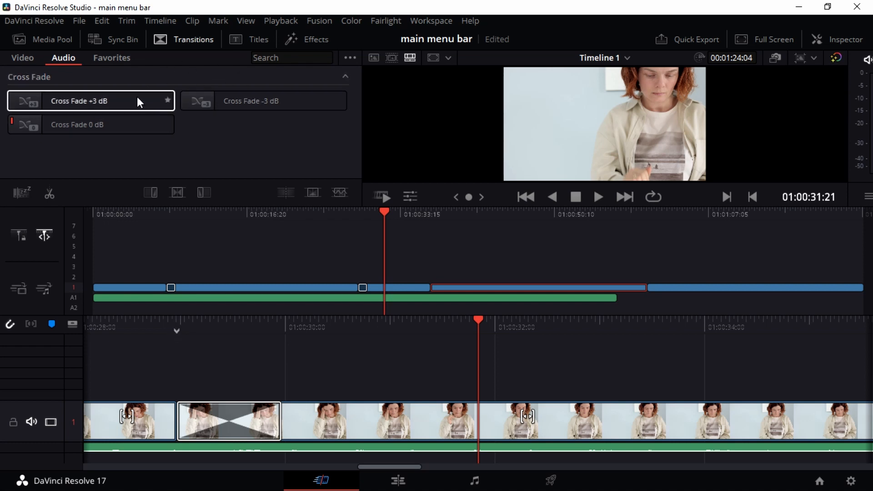
click(106, 59)
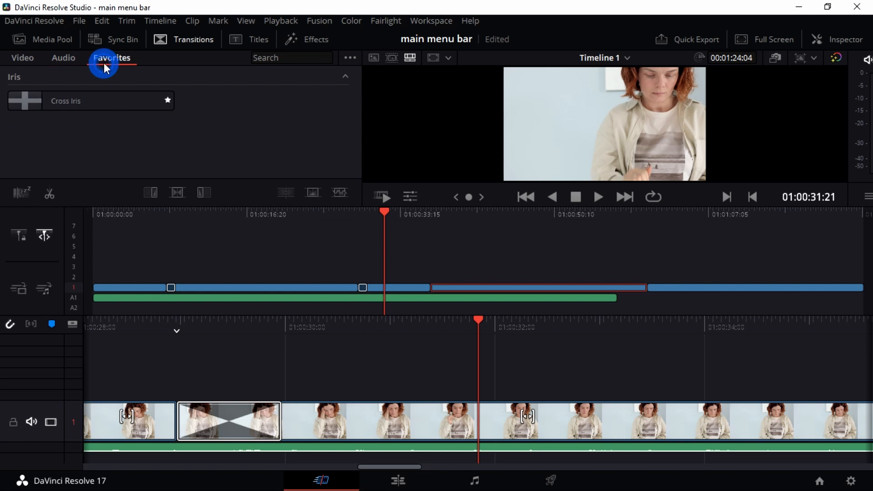
Step: Show the titles library, collapse the favorite Fusion Titles group and browse the standard titles such as Left Lower Third
click(249, 40)
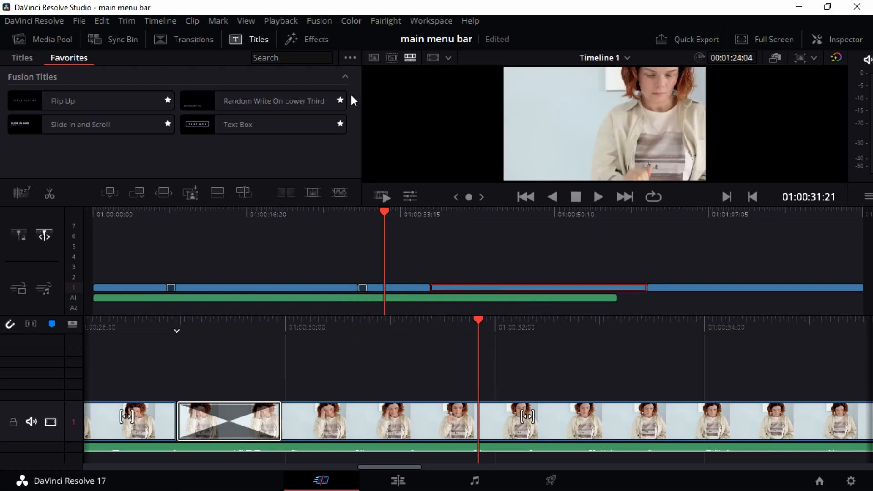
click(348, 75)
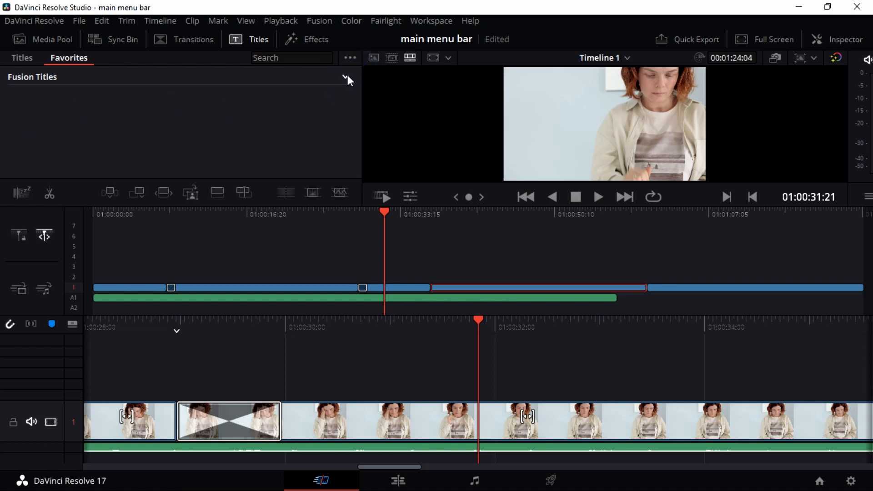
click(32, 58)
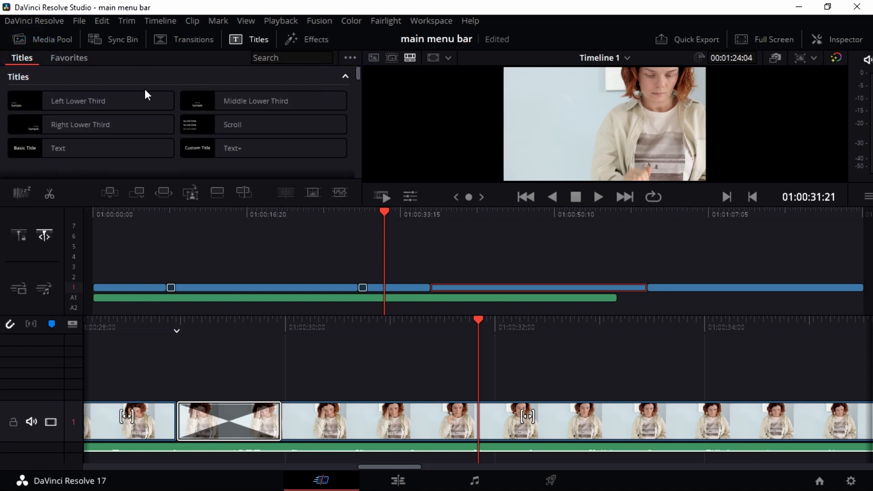
scroll(122, 90, down, 2)
scroll(122, 90, up, 2)
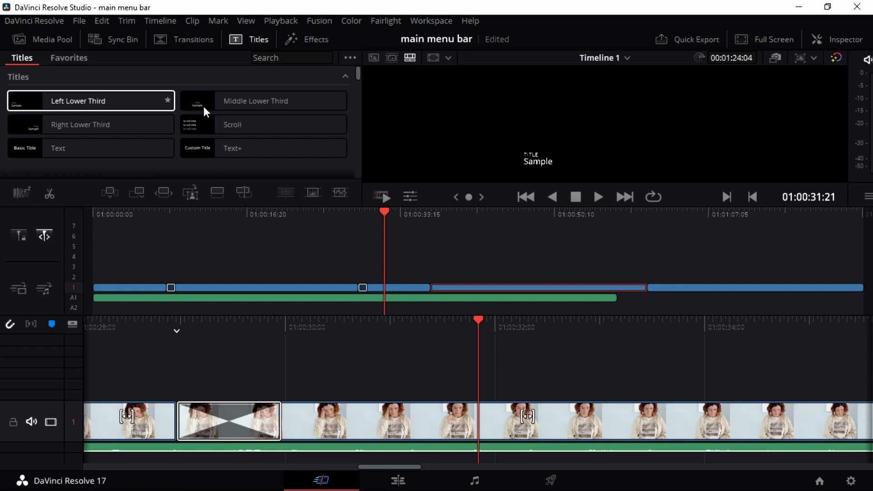
Step: Browse the Fusion Titles and preview entries such as Call Out, Flip Over and Horizontal Line Reveal
scroll(136, 117, down, 2)
scroll(98, 120, down, 1)
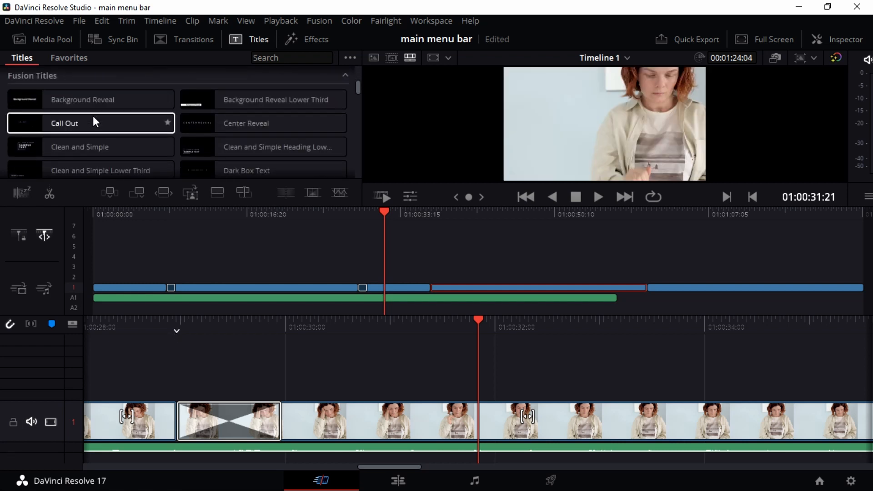
scroll(85, 120, up, 1)
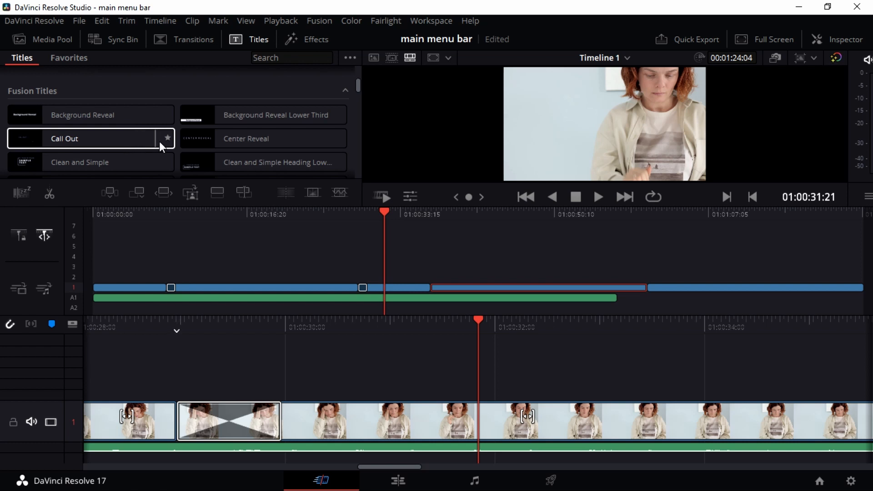
scroll(218, 143, down, 2)
scroll(217, 154, down, 4)
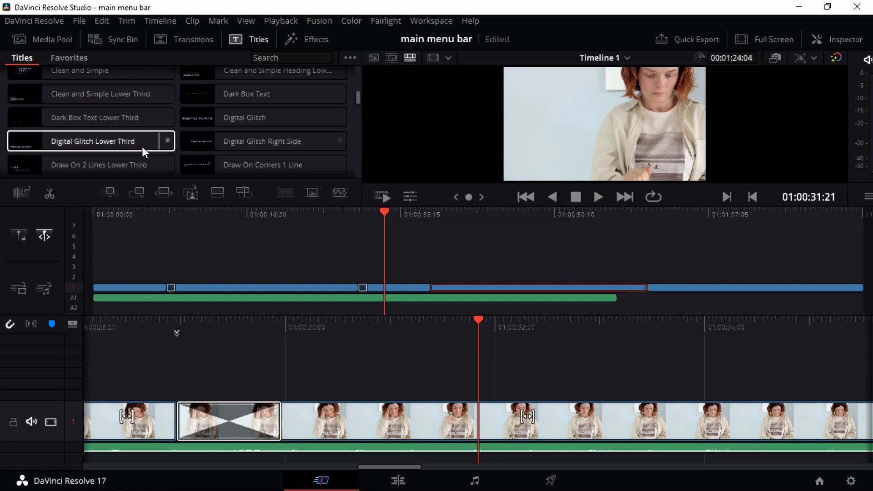
scroll(140, 146, down, 3)
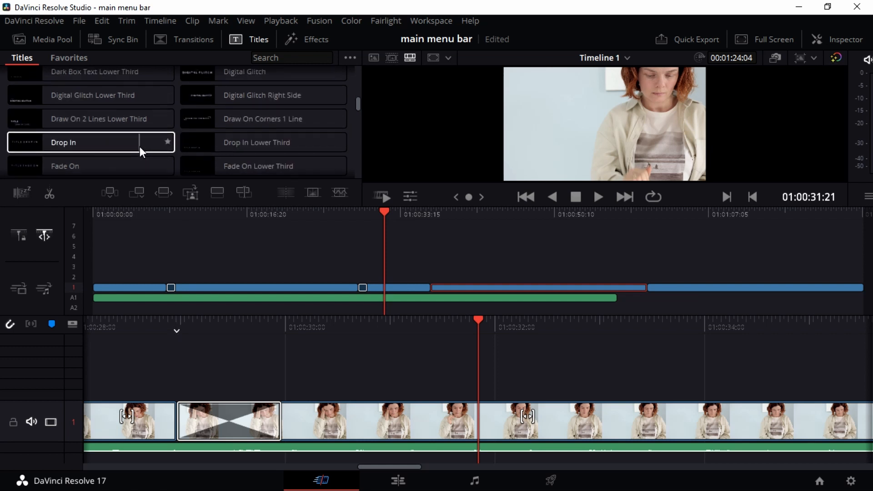
scroll(140, 146, down, 2)
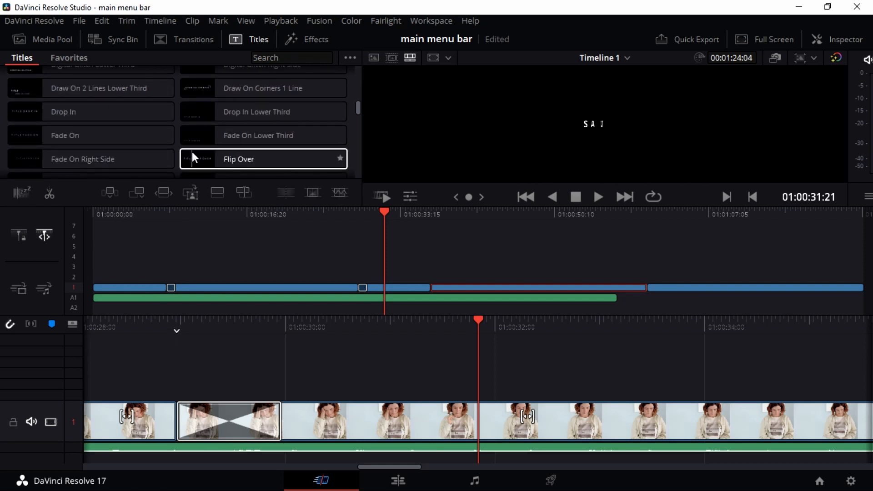
scroll(192, 153, down, 2)
scroll(192, 153, down, 1)
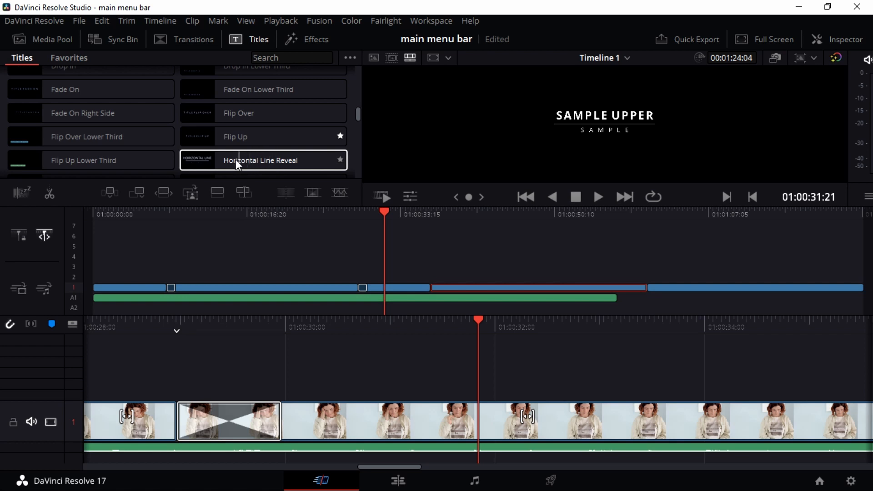
Step: Add the Horizontal Line Reveal title on video track 2 at 01:00:31:21, view it at 01:00:33:17 and select it
drag(237, 162, 383, 275)
drag(384, 205, 402, 231)
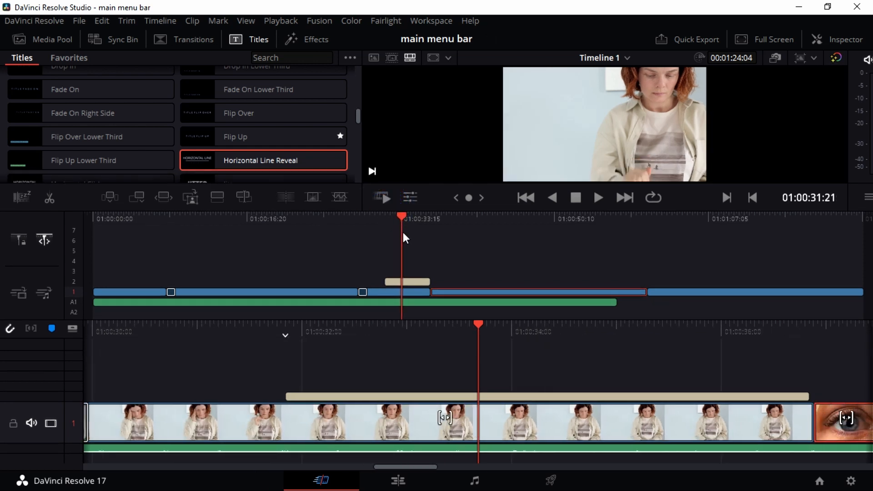
click(417, 281)
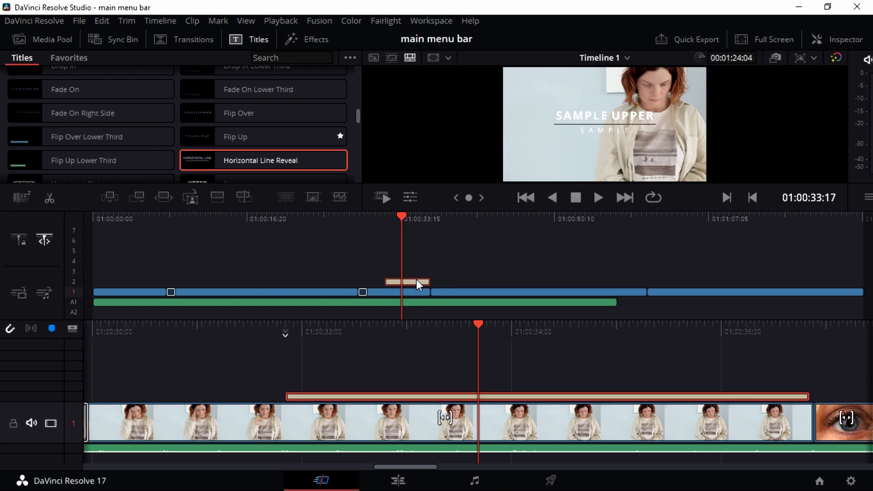
Step: Replace the title's upper text with "type in anything" and close its properties
click(833, 39)
click(678, 226)
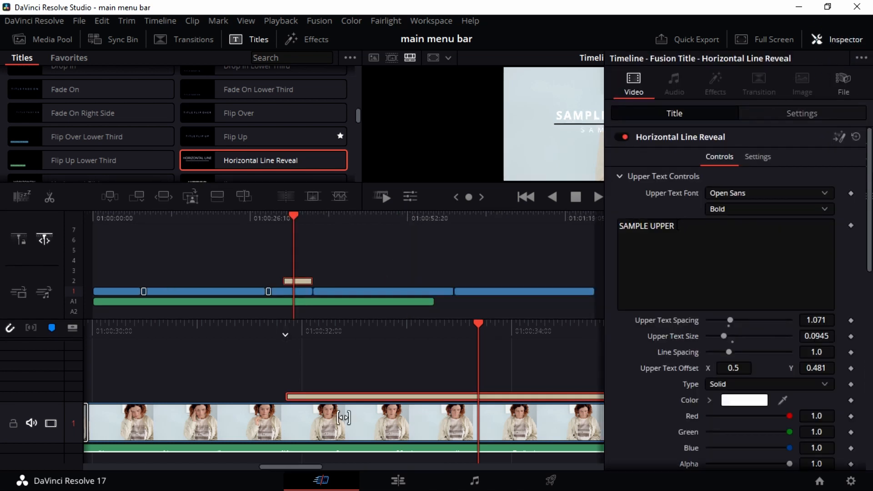
drag(675, 226, 607, 222)
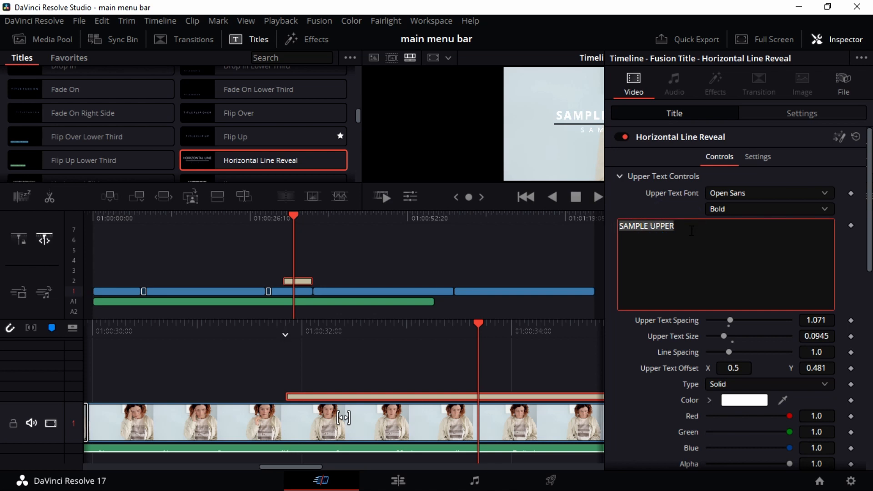
click(725, 234)
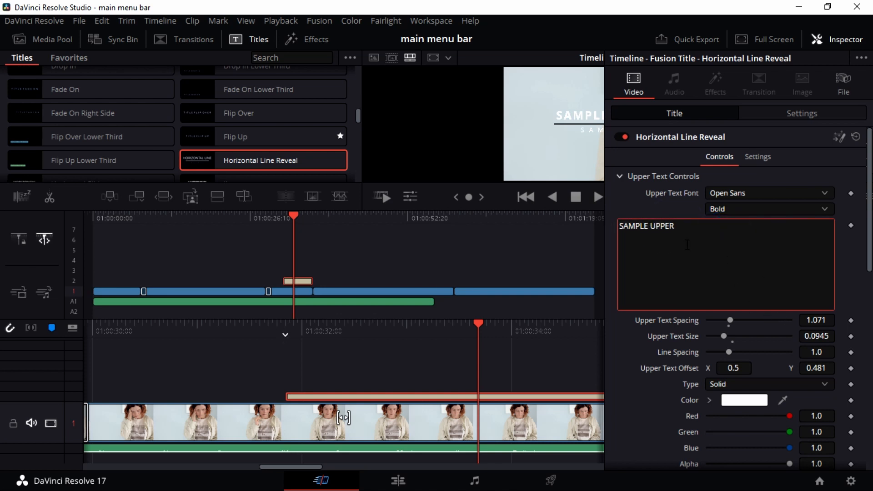
click(682, 226)
drag(682, 226, 614, 227)
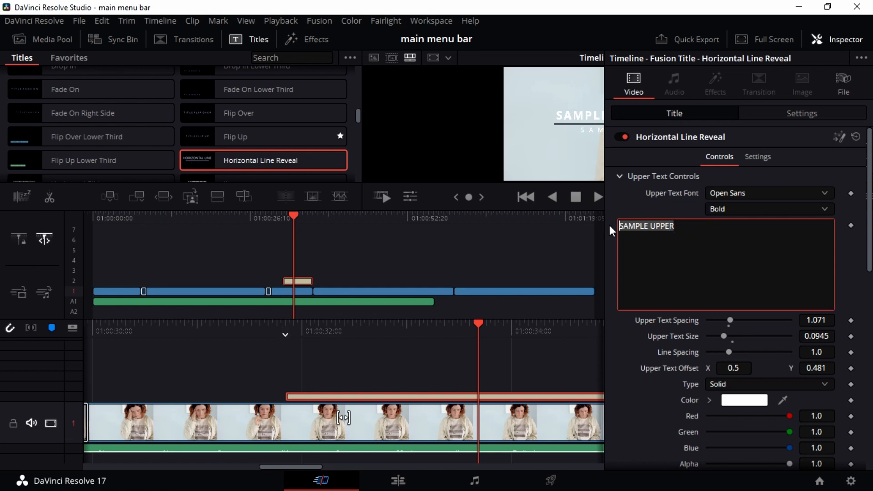
key(BackSpace)
text(ty)
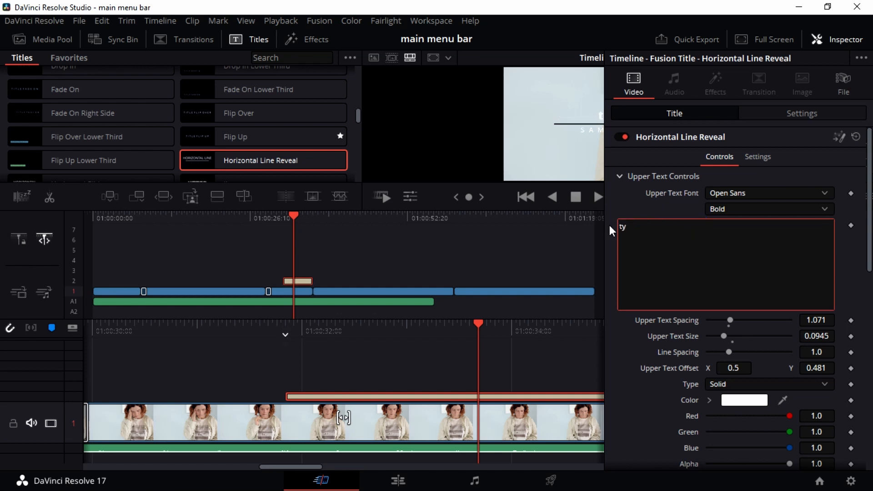
text(pe in antyt)
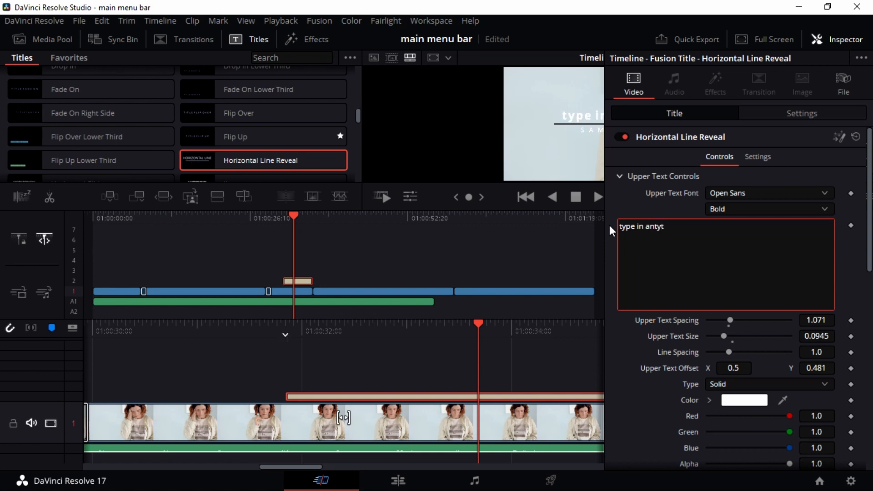
key(BackSpace)
key(BackSpace)
key(BackSpace)
text(ything)
click(657, 227)
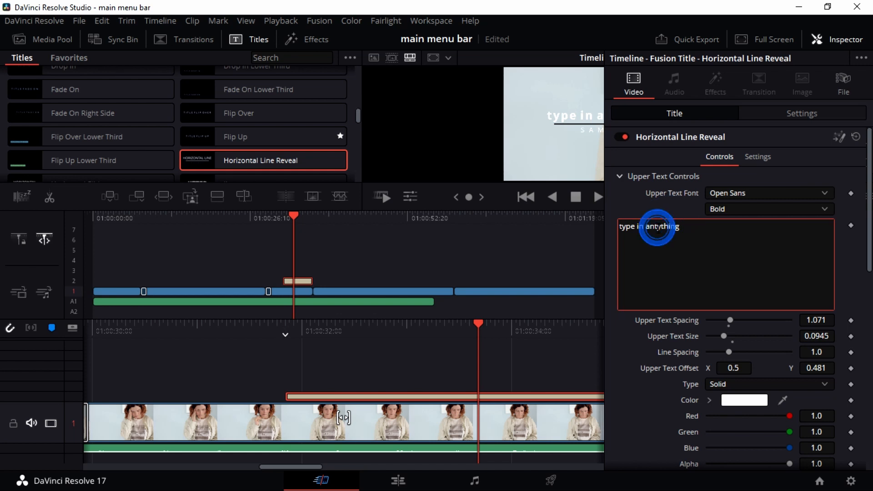
key(BackSpace)
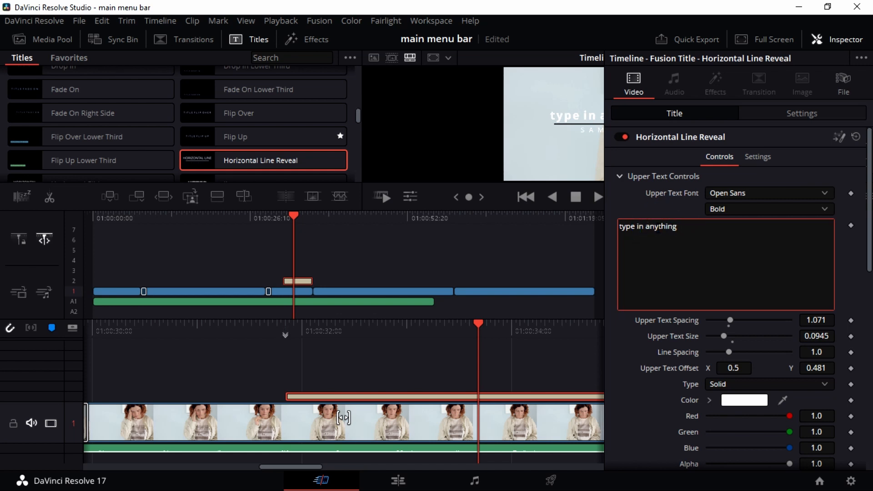
click(837, 44)
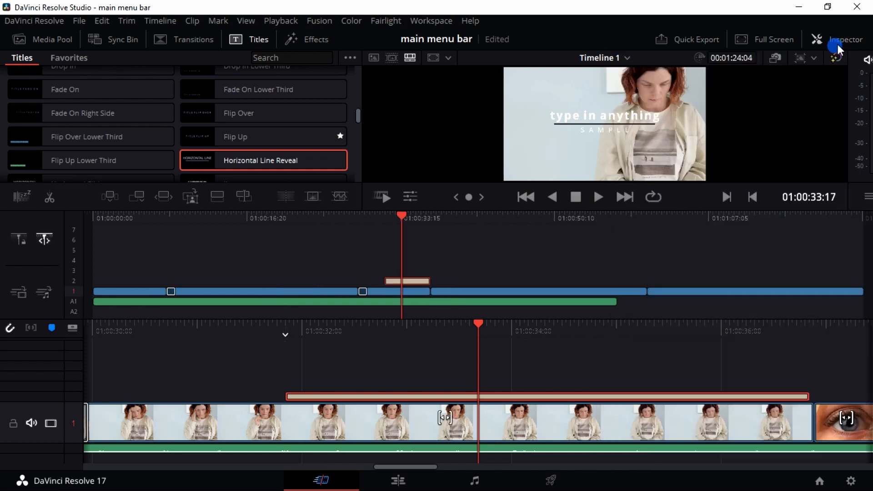
Step: Replace the title's lower text with "great" and check the full title in the viewer
click(861, 40)
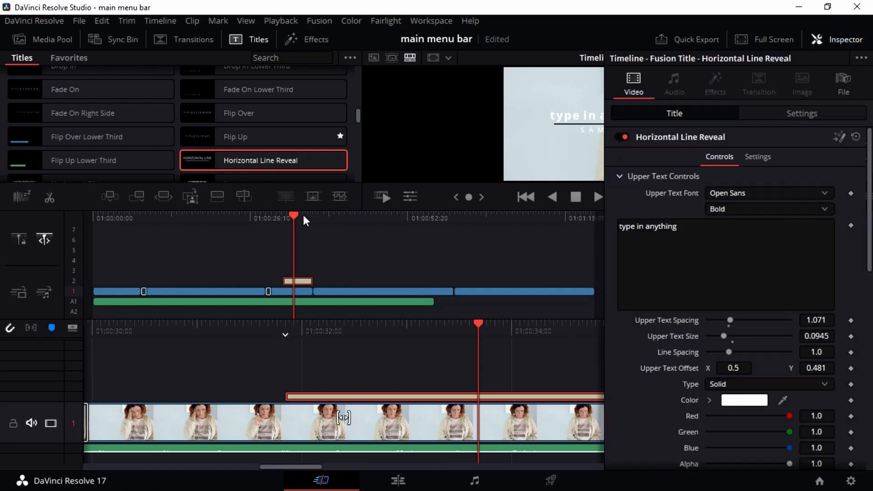
scroll(716, 251, down, 10)
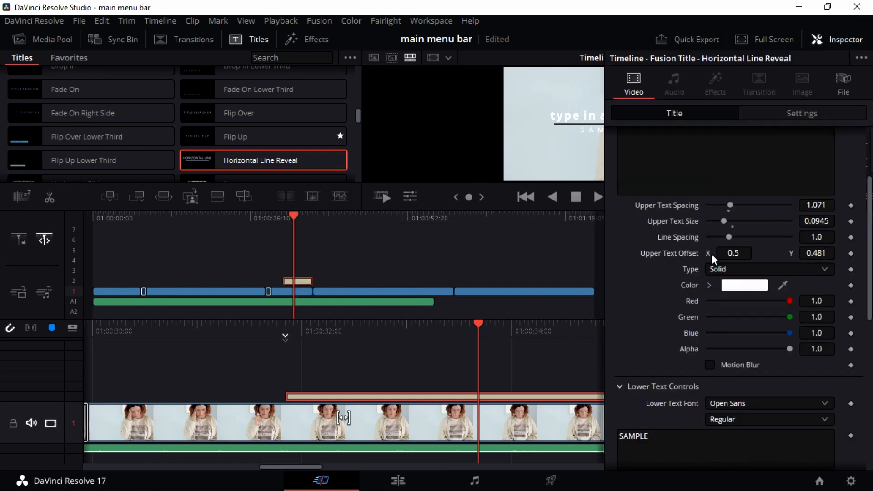
double_click(675, 247)
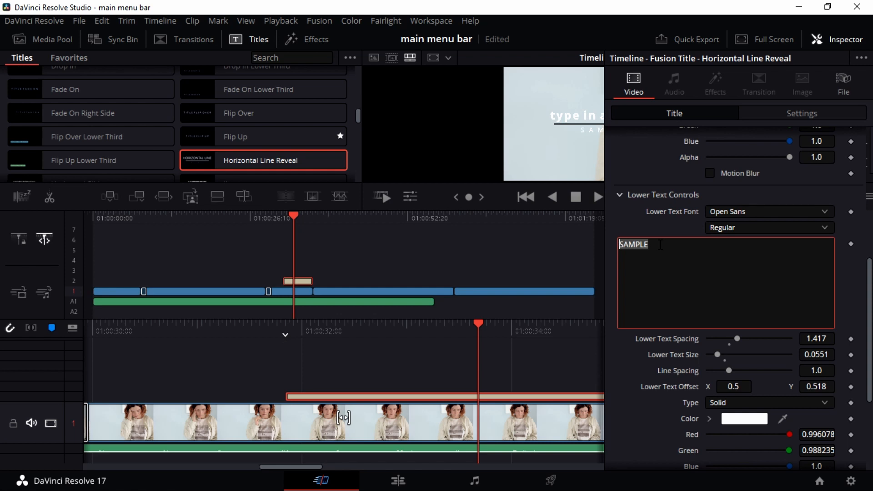
text(great)
click(851, 39)
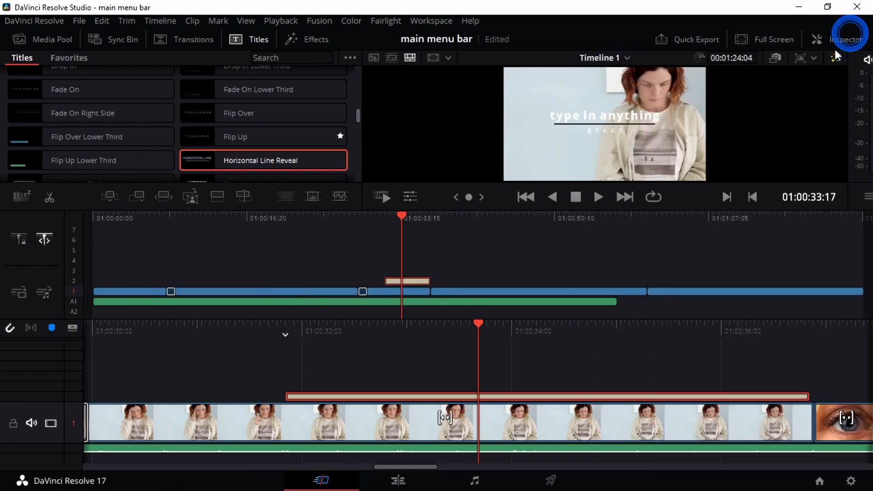
Step: Move the playhead slightly further along the title and show its upper text controls
drag(404, 220, 410, 223)
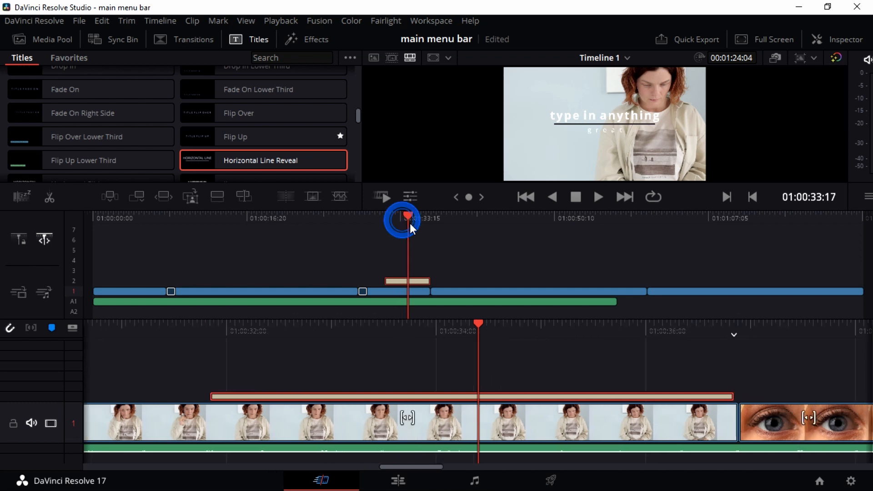
click(830, 40)
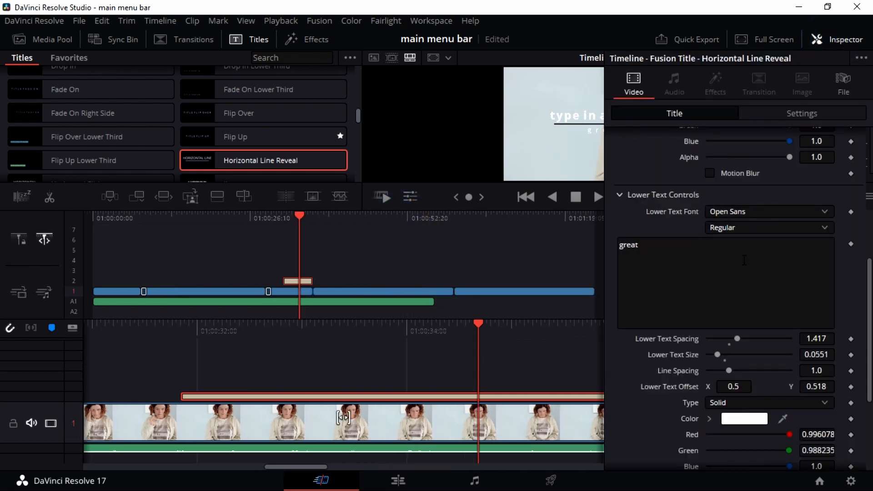
scroll(744, 260, up, 5)
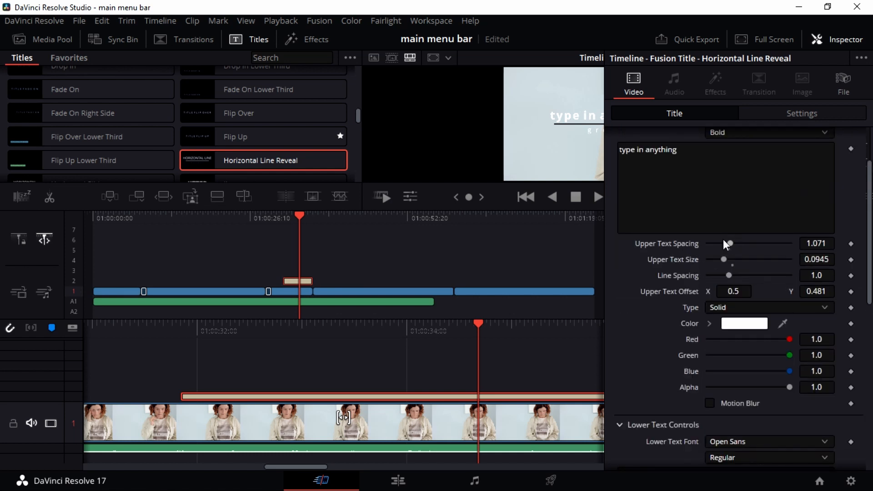
scroll(726, 245, up, 3)
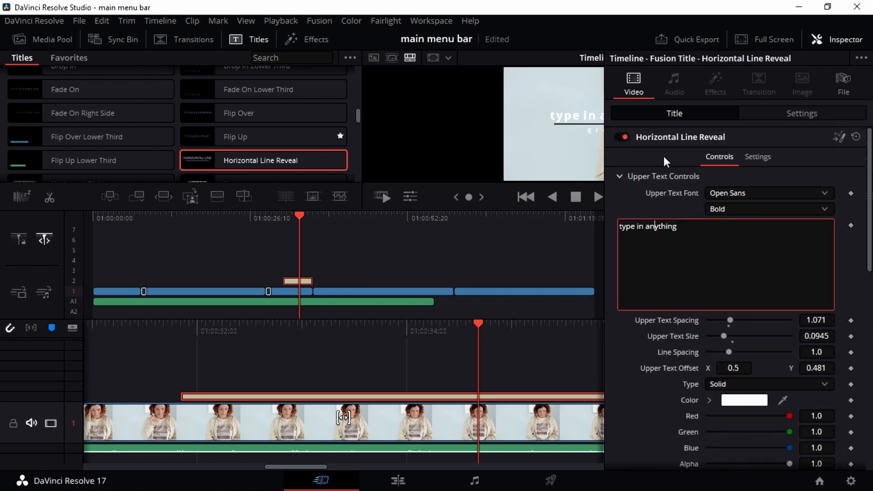
Step: Set the upper text font to Showcard Gothic
click(740, 193)
scroll(753, 274, down, 4)
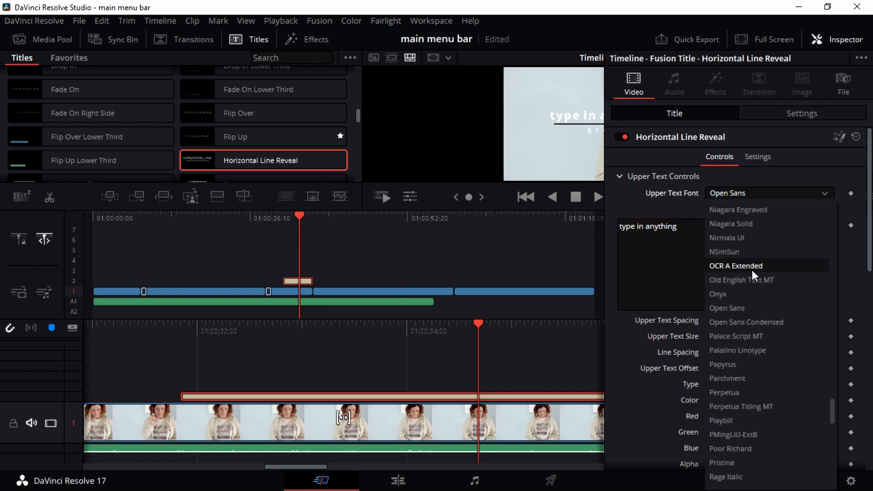
scroll(753, 275, down, 6)
click(753, 275)
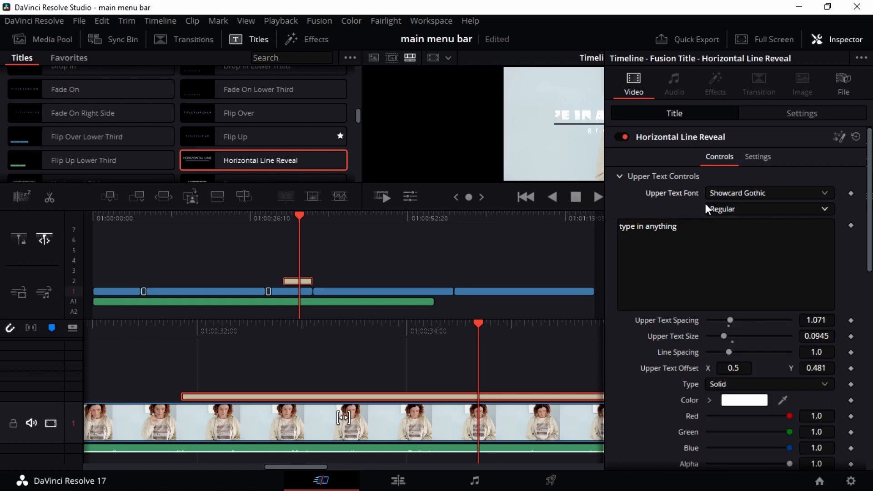
Step: Try the upper text in SimSun-ExtB and in Webdings
click(780, 193)
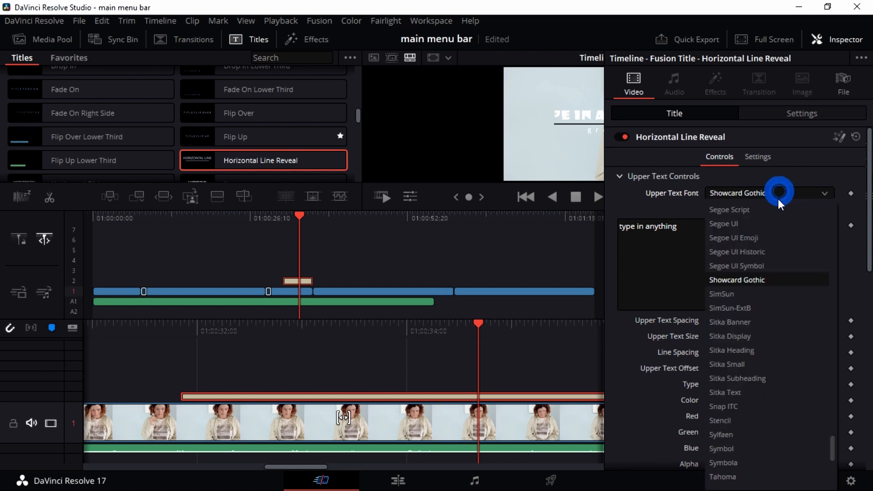
click(756, 306)
click(780, 193)
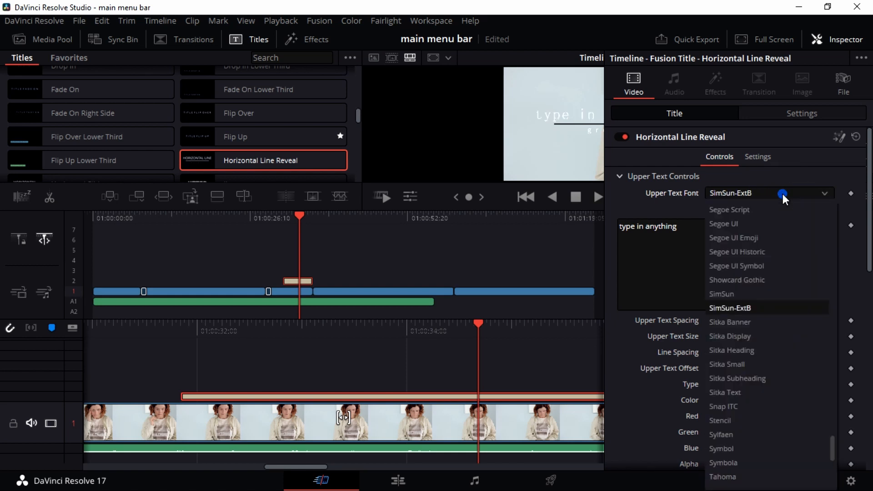
scroll(736, 354, down, 10)
click(737, 372)
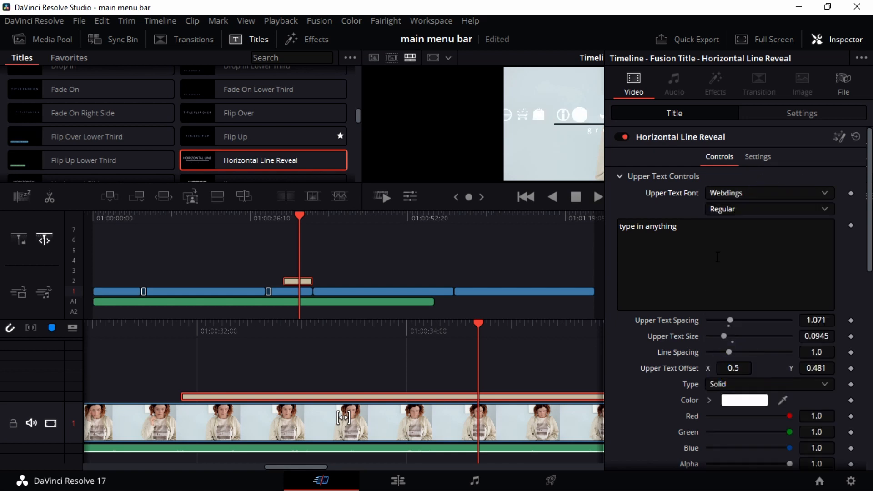
Step: Try the upper text in Perpetua Titling MT and in Microsoft New Tai Lue
click(785, 193)
scroll(773, 269, up, 12)
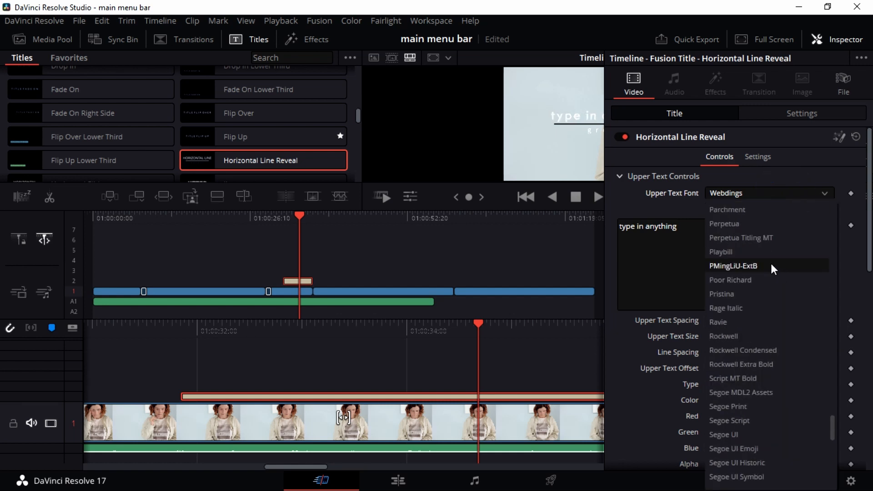
click(741, 237)
click(765, 194)
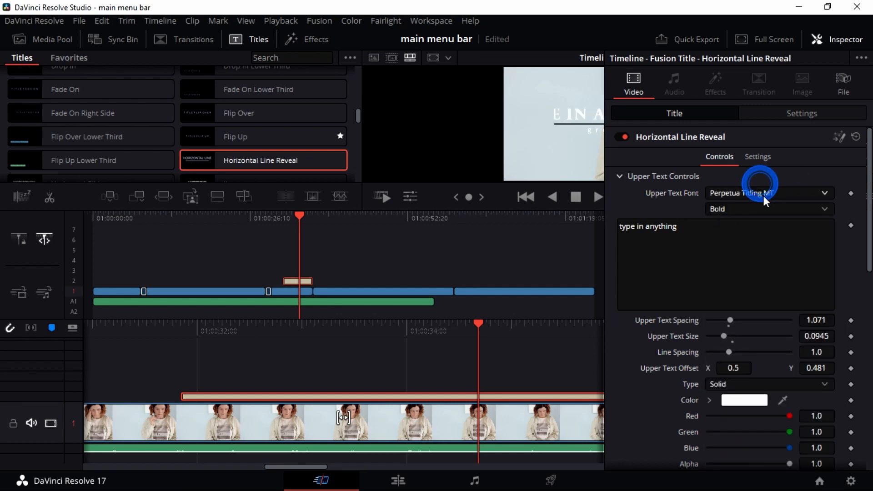
scroll(766, 218, up, 5)
scroll(765, 223, down, 2)
click(763, 223)
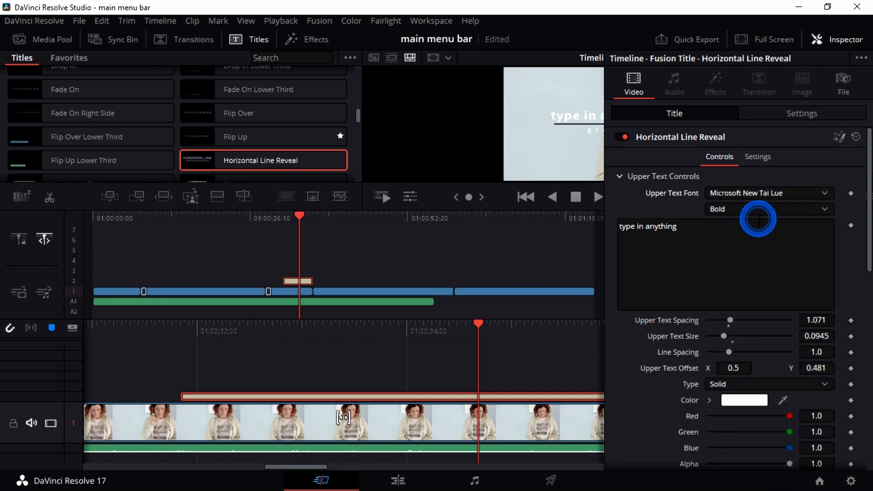
Step: Set the upper text font to Lucida Handwriting
click(747, 192)
scroll(748, 218, up, 3)
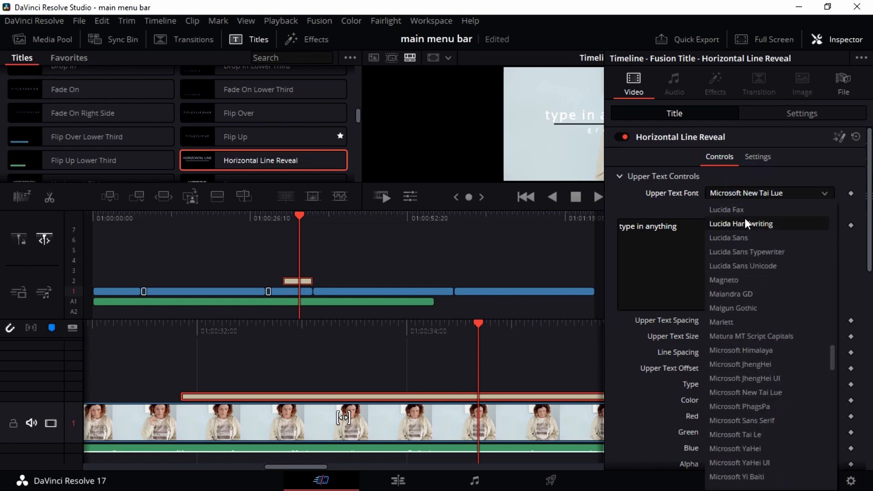
click(745, 221)
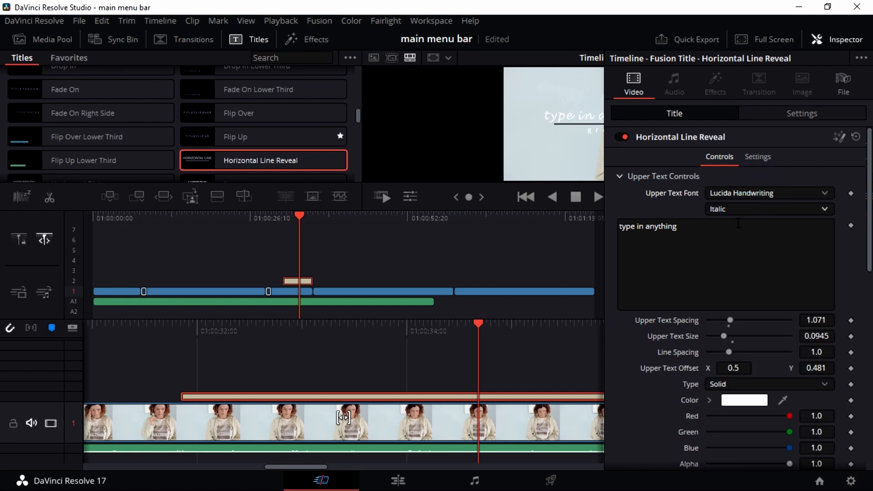
Step: Set the upper text spacing to 1.638 and view the title in the unobstructed viewer
click(800, 209)
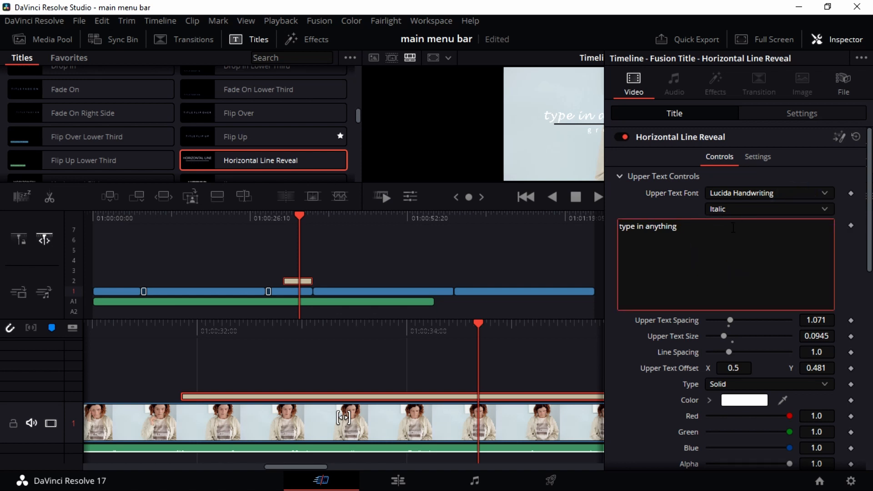
scroll(727, 273, down, 2)
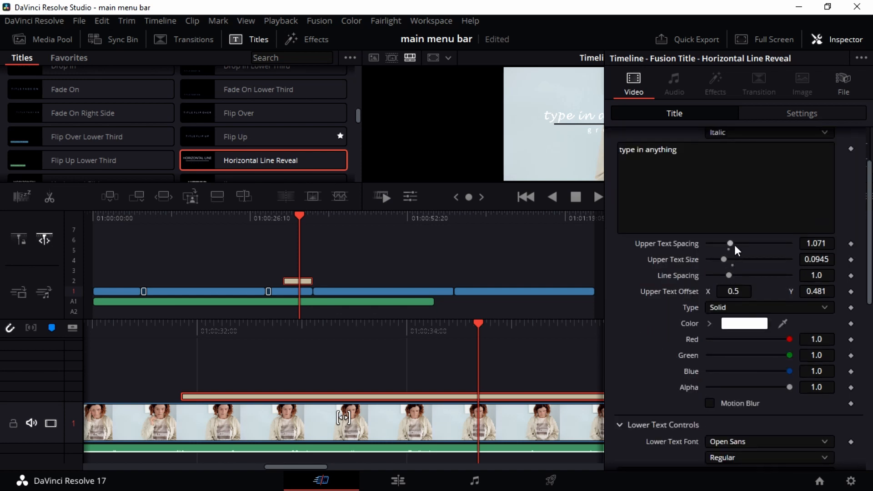
drag(730, 246, 742, 244)
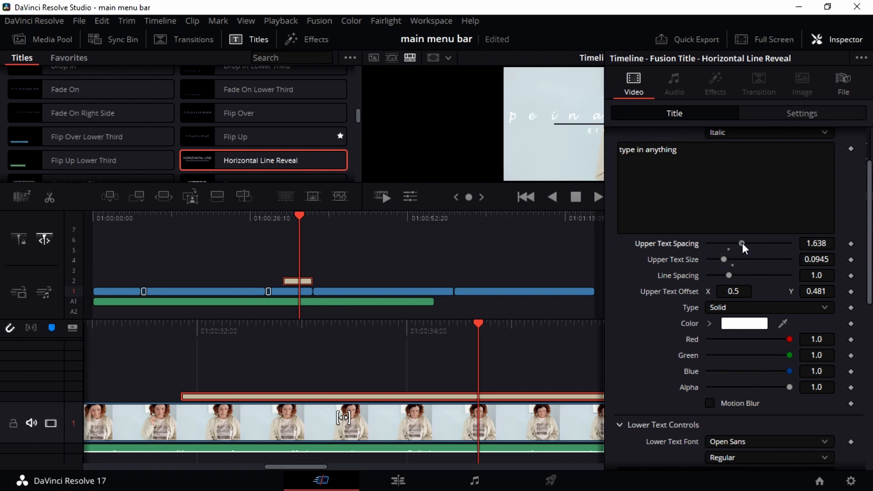
click(827, 39)
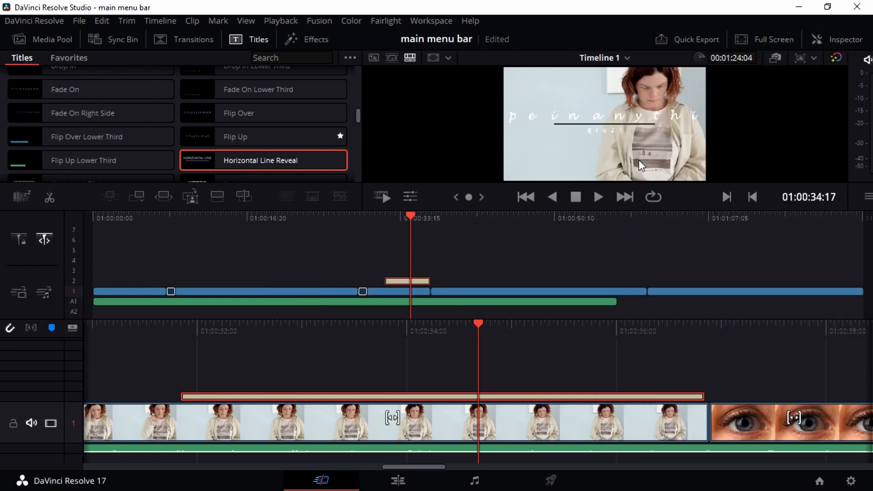
Step: Set the upper text size to 0.0512 and its line spacing to 1.543
mouse_move(407, 213)
mouse_down()
mouse_move(400, 212)
mouse_move(422, 216)
mouse_move(413, 214)
mouse_up()
click(841, 39)
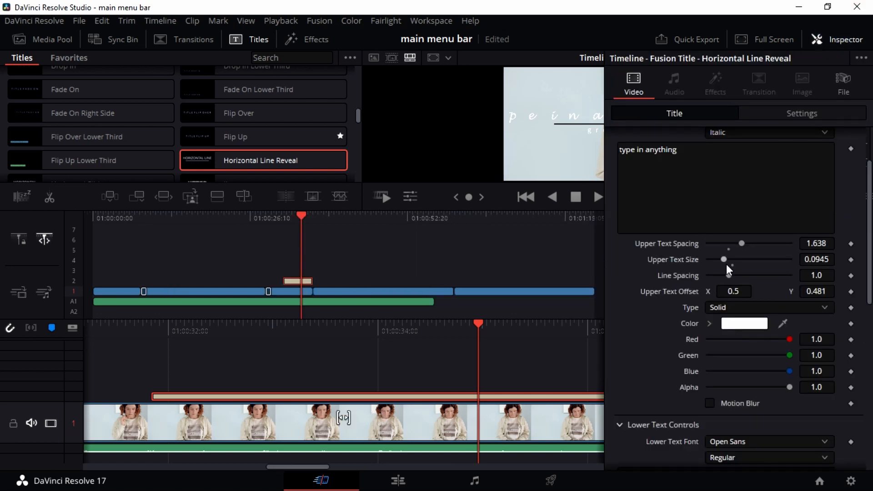
drag(723, 259, 743, 285)
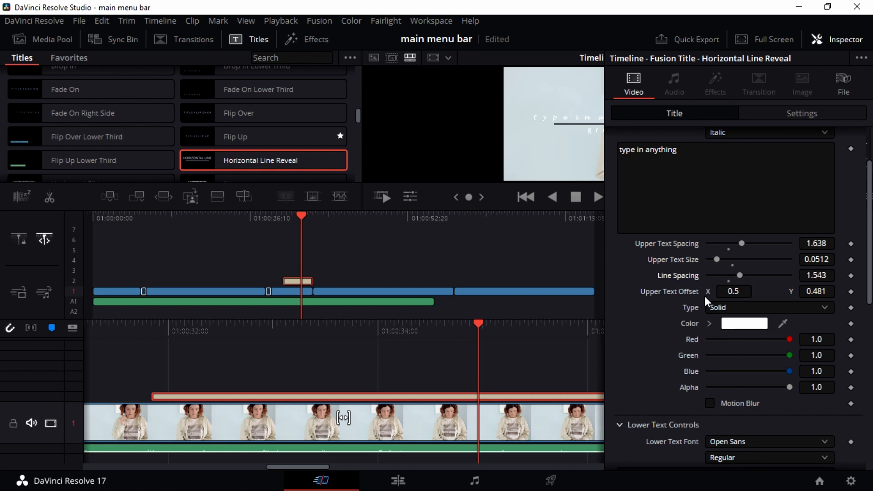
Step: Try the Image fill type for the upper text and return it to Solid
click(773, 314)
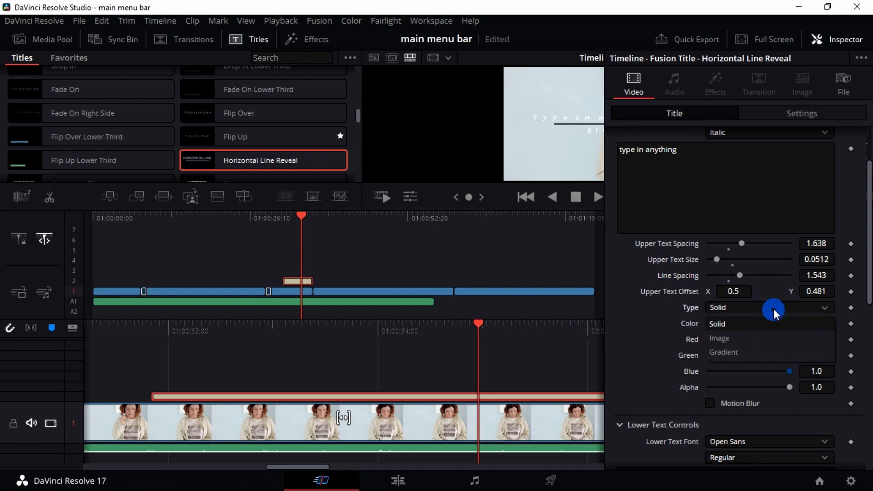
click(762, 309)
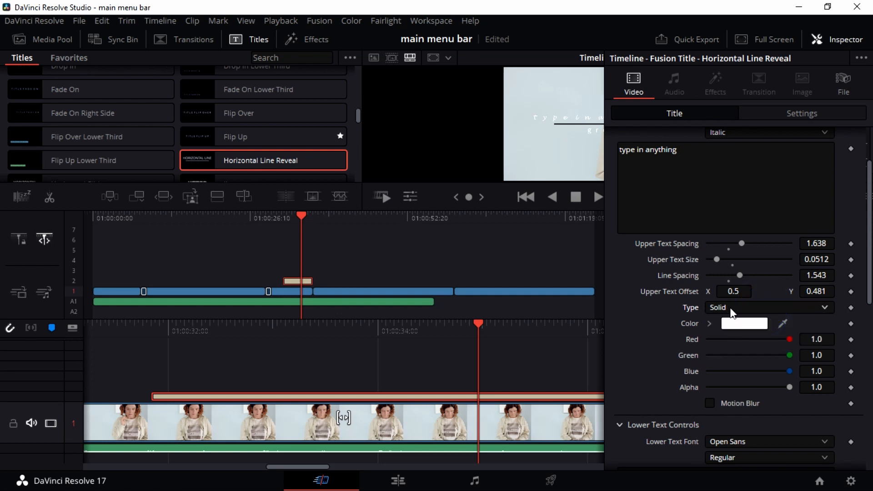
click(751, 309)
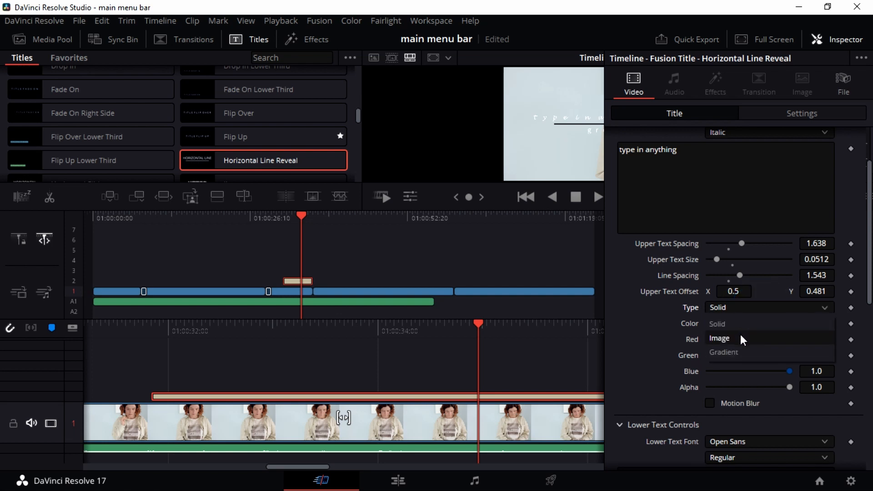
click(737, 339)
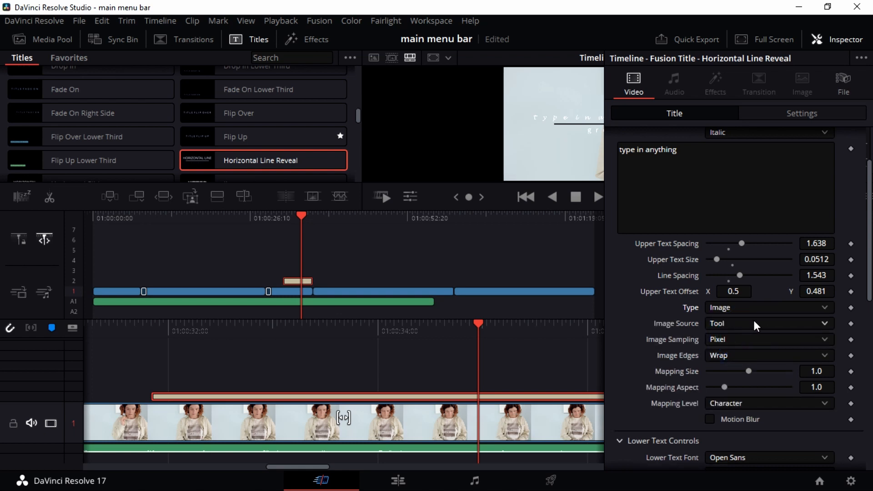
scroll(744, 358, down, 3)
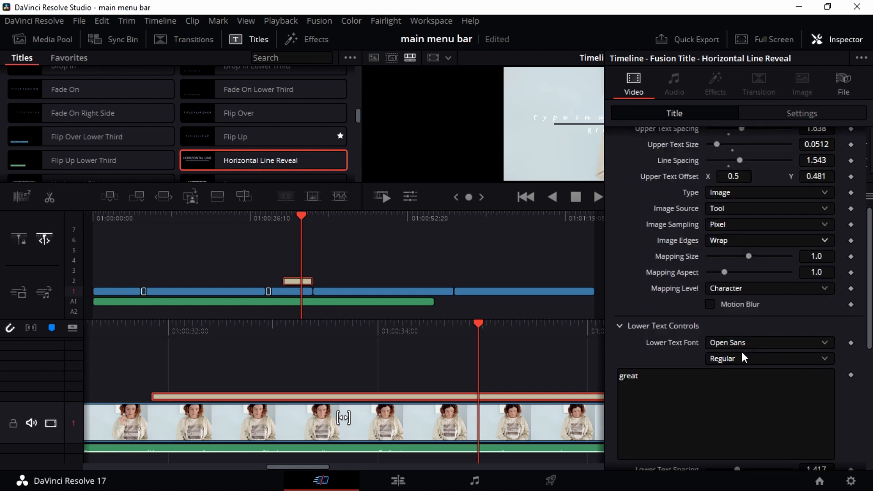
scroll(744, 305, up, 3)
click(744, 307)
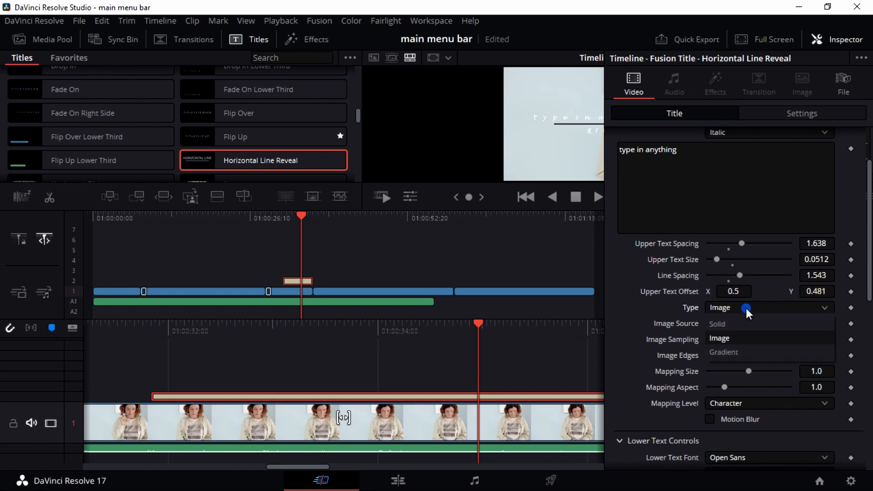
click(746, 324)
Step: Set the upper text's solid color to the orange swatch from the basic colors
scroll(750, 291, down, 1)
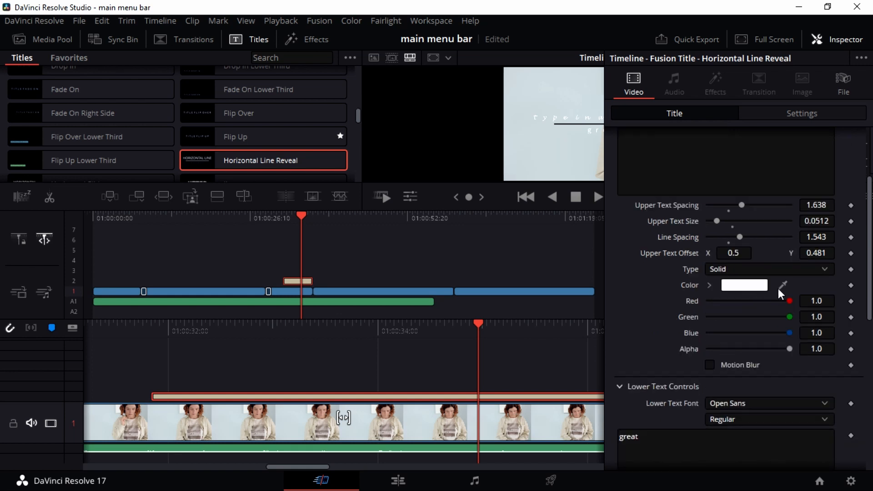
click(750, 287)
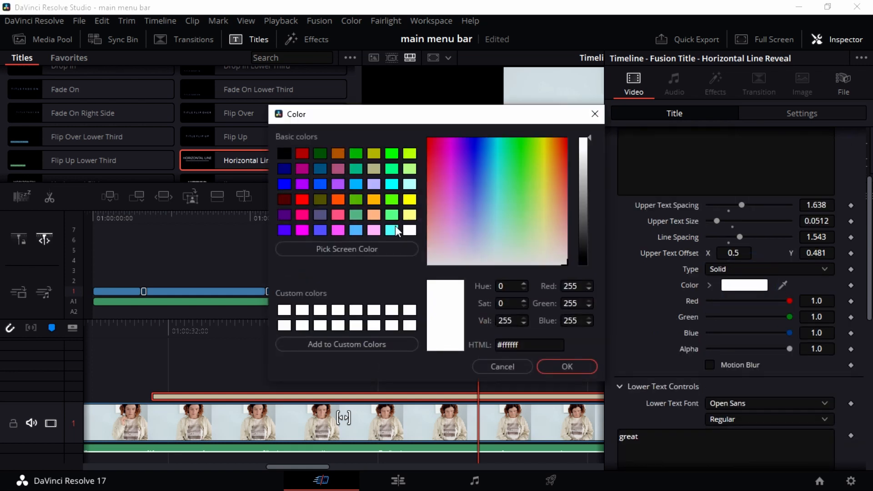
click(370, 202)
click(570, 361)
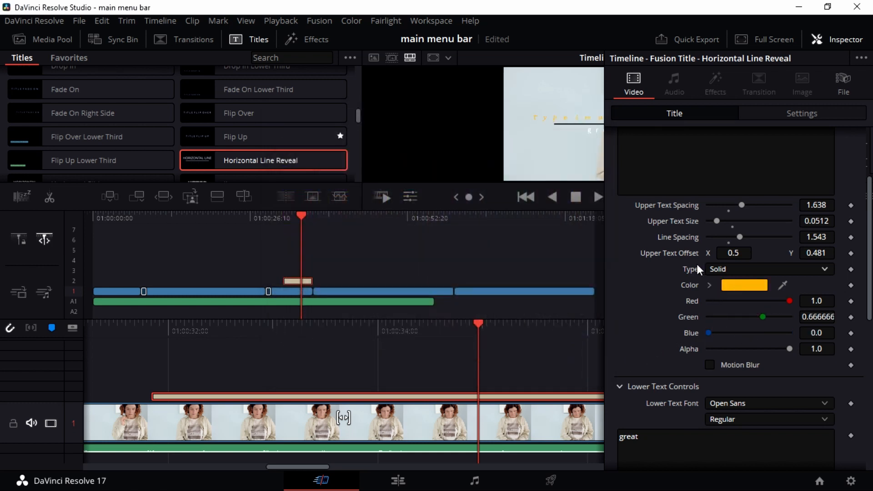
Step: Try motion blur on the upper text and turn it back off
scroll(736, 355, down, 2)
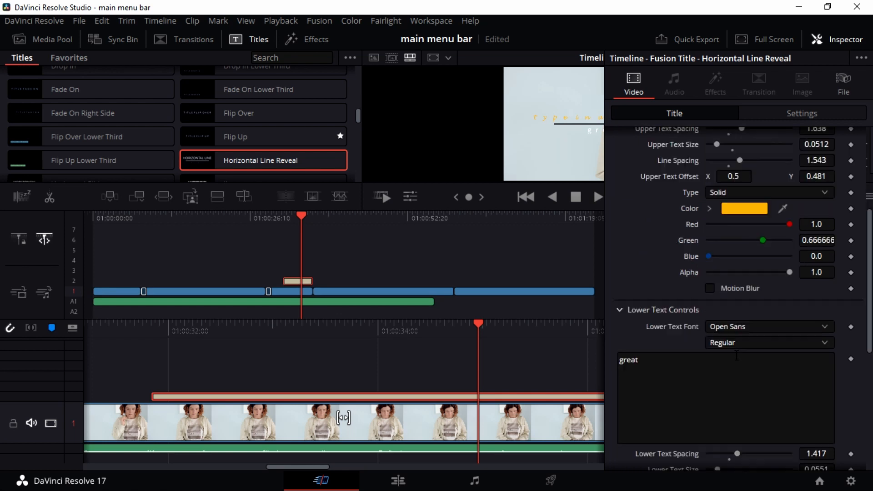
click(711, 289)
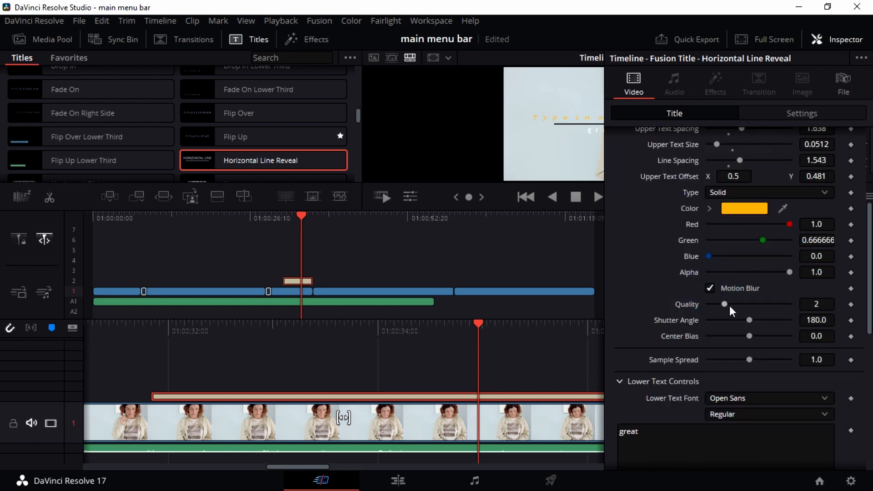
click(720, 292)
Step: Make the title's line red by raising the red value of its solid line color to 0.874
scroll(737, 294, down, 2)
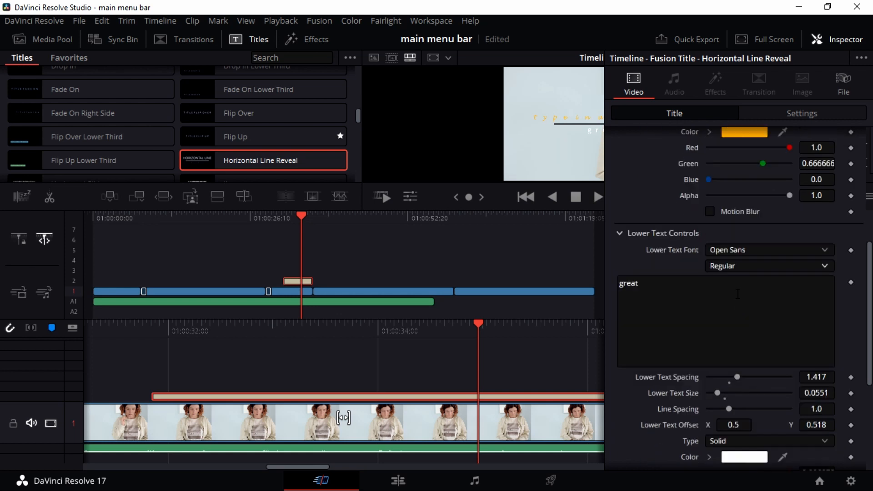
scroll(738, 278, down, 5)
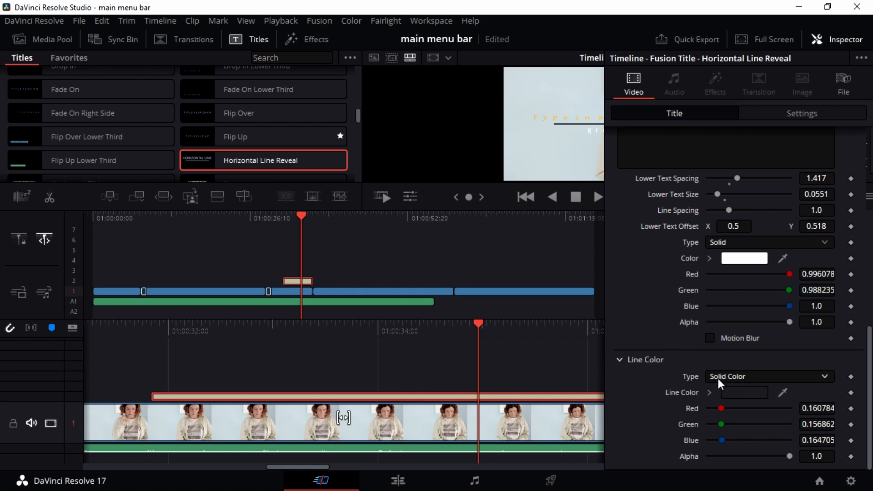
drag(721, 408, 781, 413)
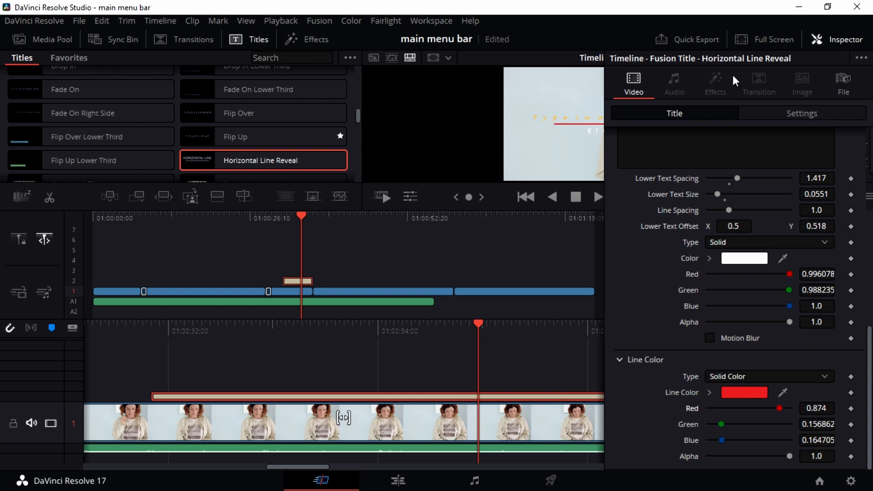
Step: Look over the title's transform, cropping and composite settings, and return to the text controls
click(800, 116)
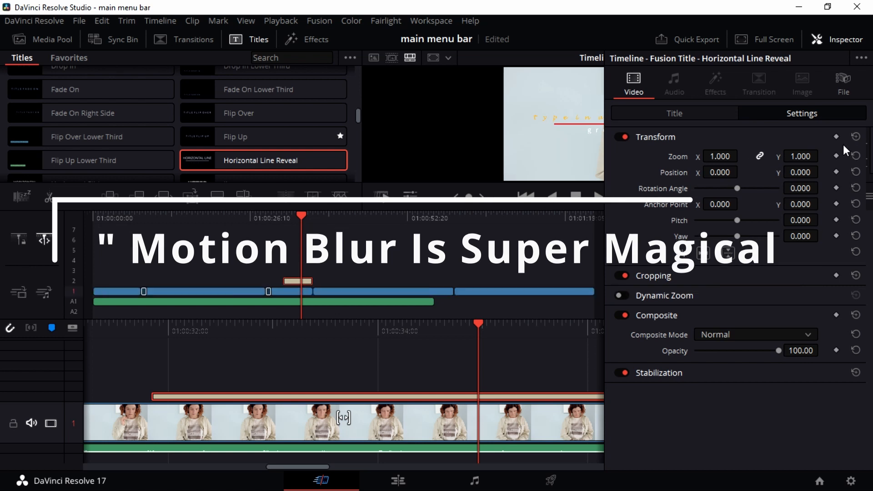
click(694, 111)
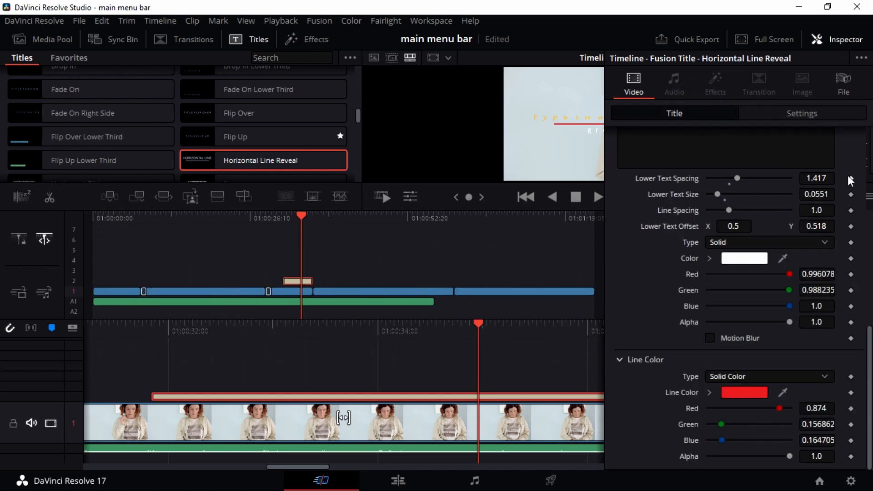
scroll(848, 190, up, 3)
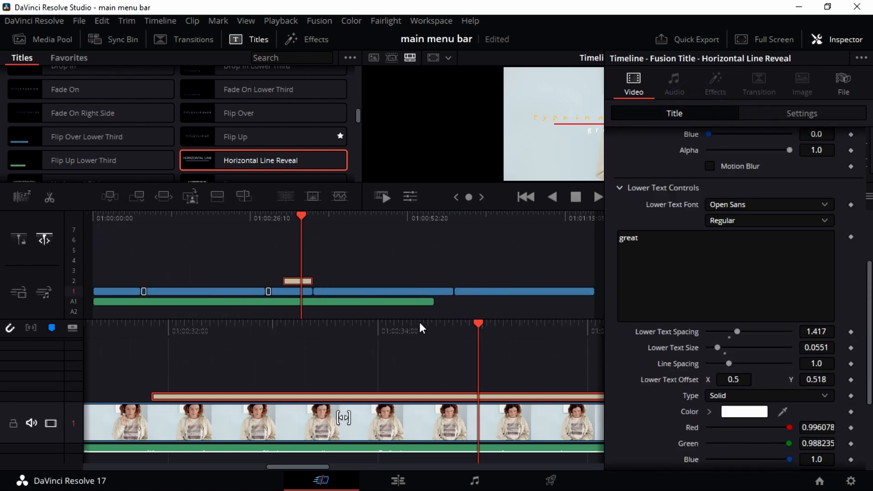
Step: Keyframe the upper text's alpha at 1.0 early in the title clip and at a reduced value at the clip's end
click(299, 222)
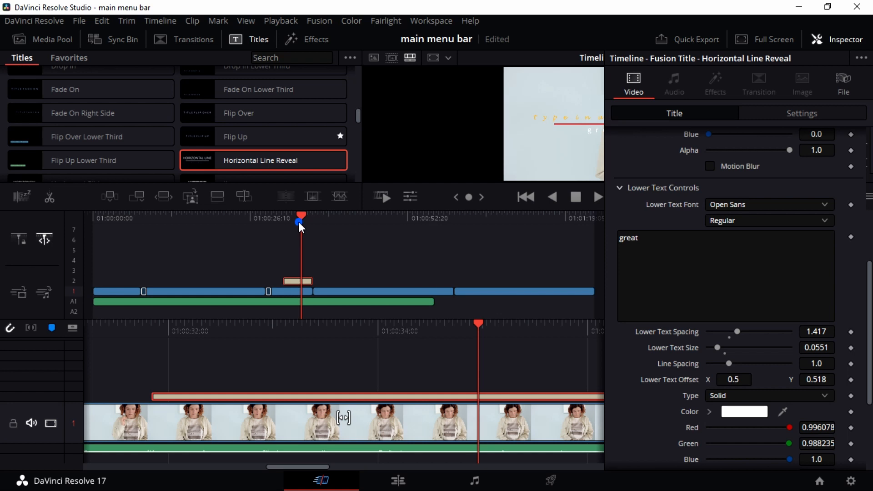
click(849, 150)
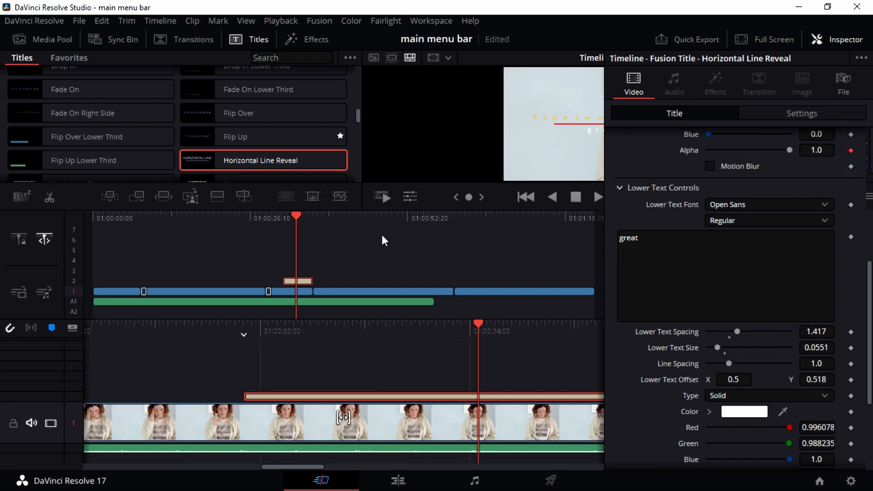
drag(296, 216, 305, 224)
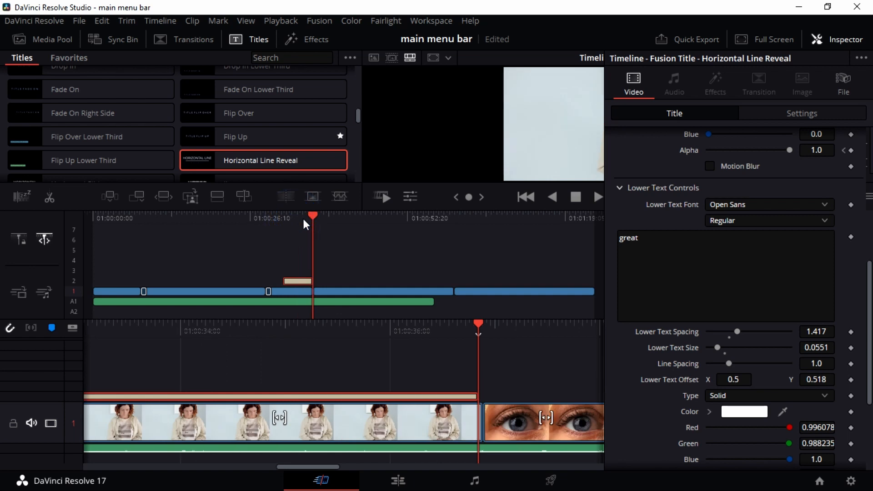
click(849, 150)
drag(789, 150, 735, 150)
Step: Preview the upper text's alpha fade by playing a short stretch from the middle of the title clip
drag(311, 218, 298, 214)
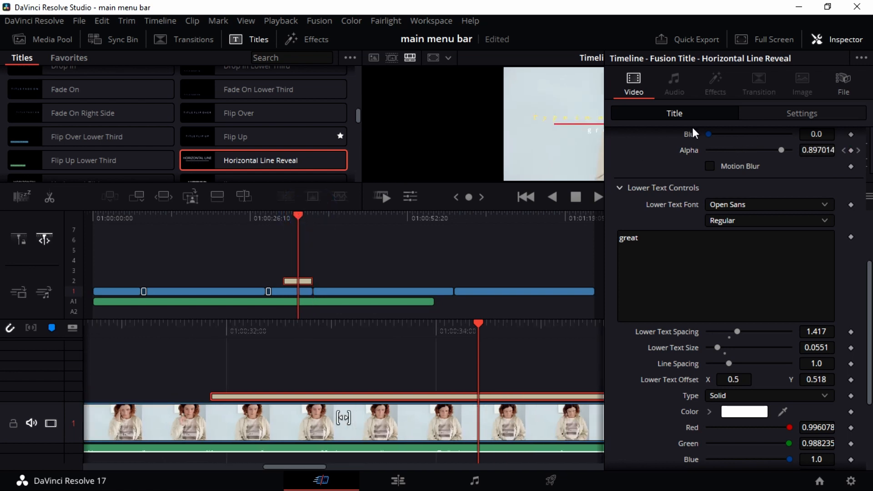
click(850, 42)
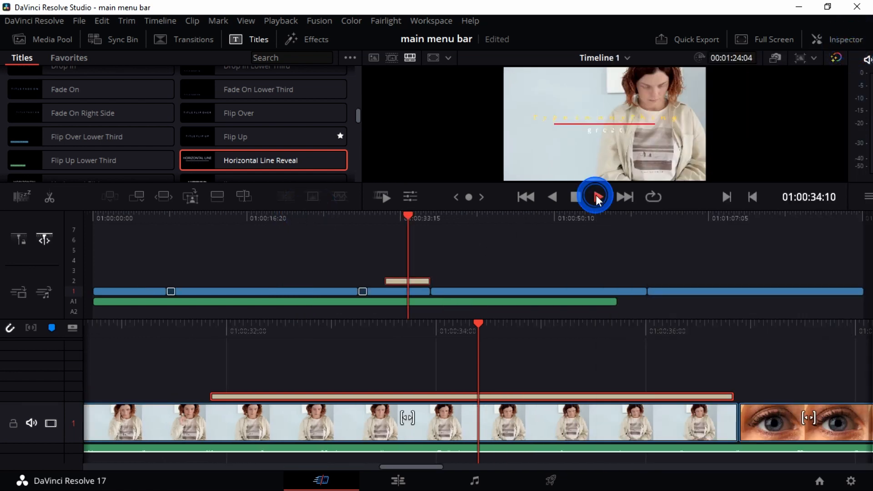
click(596, 196)
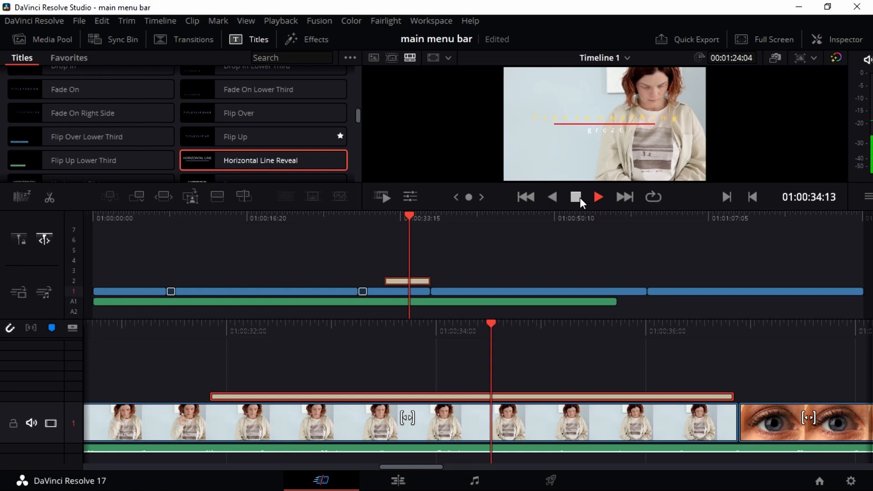
click(576, 196)
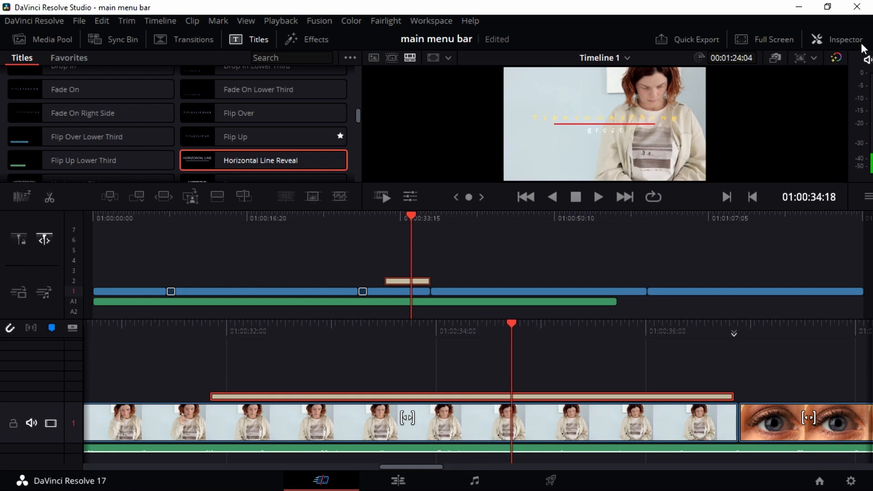
Step: Scale the whole title with linked X and Y zoom to 2.090 in its transform settings
click(862, 45)
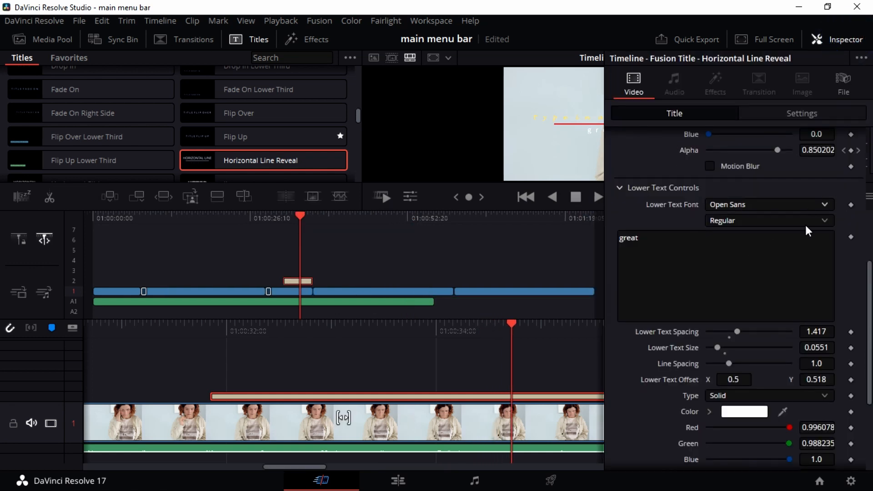
click(777, 113)
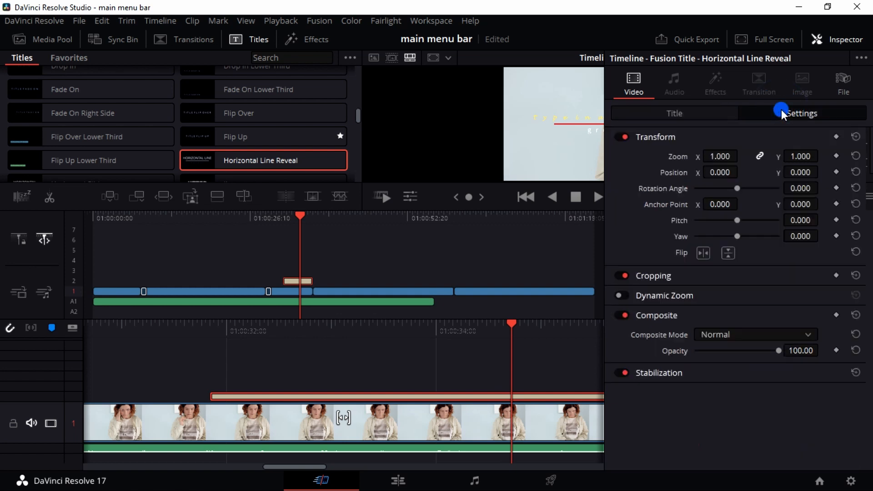
drag(716, 156, 755, 155)
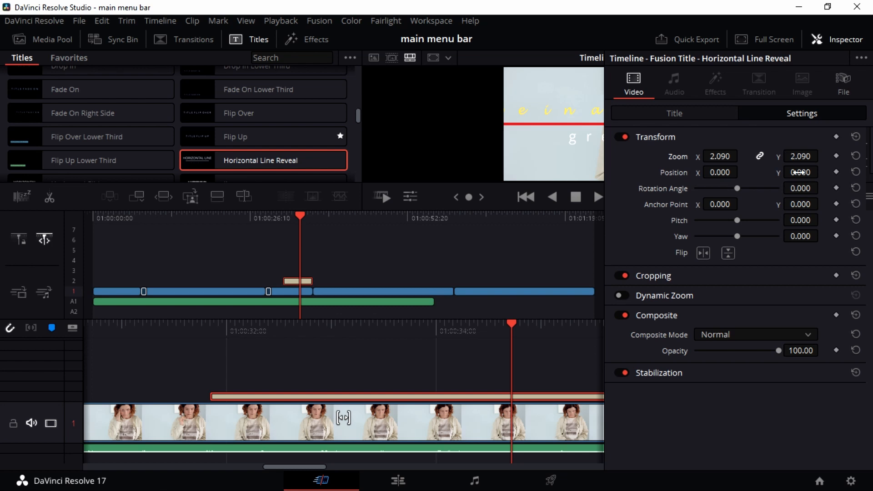
Step: Unlink the title's zoom axes, set zoom X to 3.360 and Y to 2.820, and link them again
click(761, 158)
drag(739, 155, 793, 156)
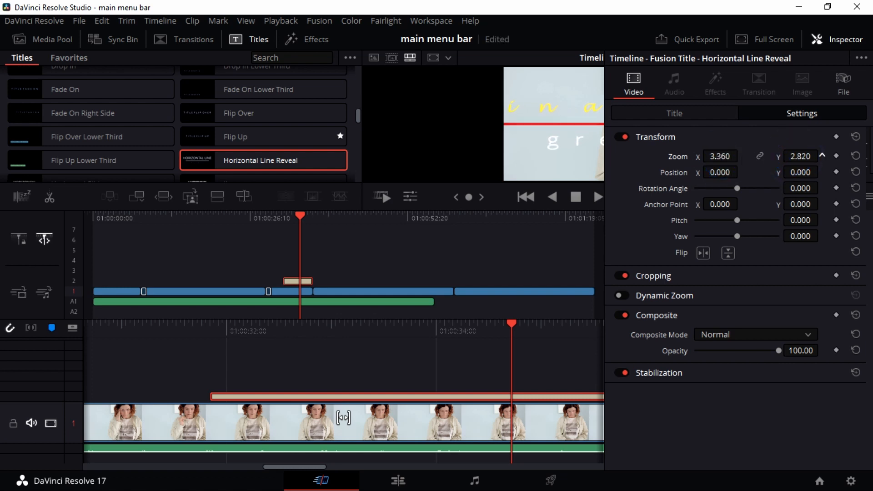
click(760, 156)
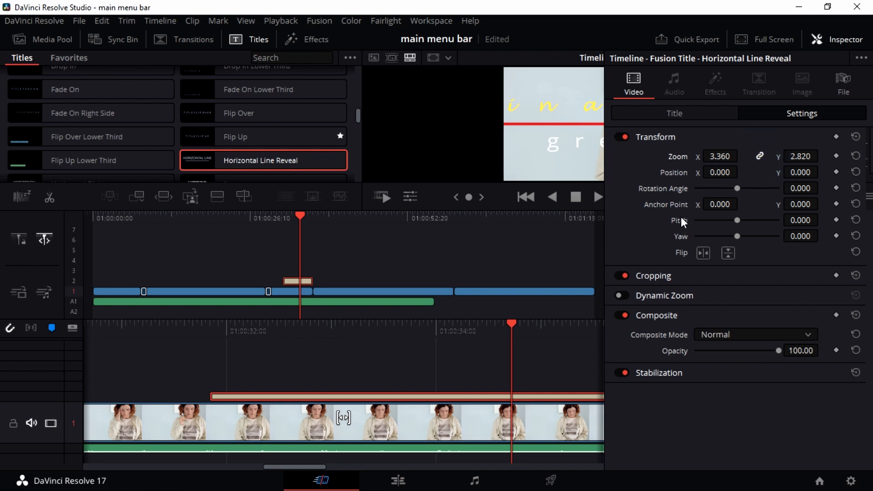
Step: Set the title's position to X 20.000 and Y 15.000 in its transform settings
drag(703, 176, 802, 171)
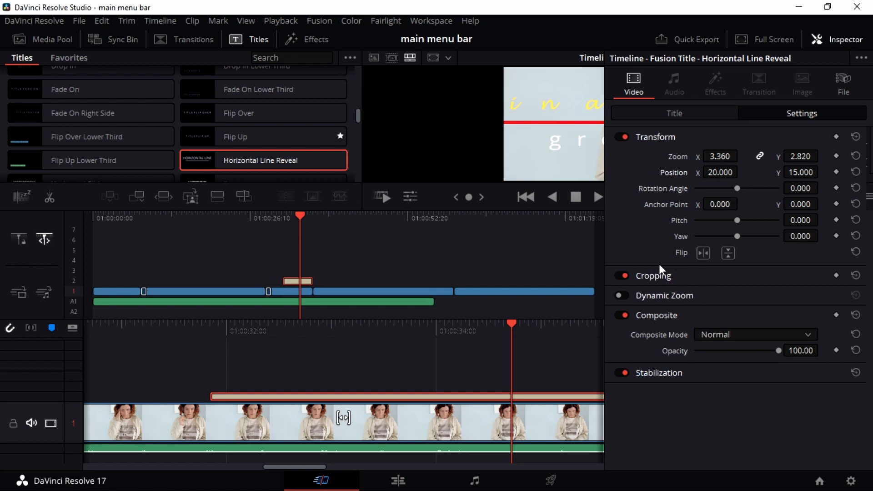
click(844, 42)
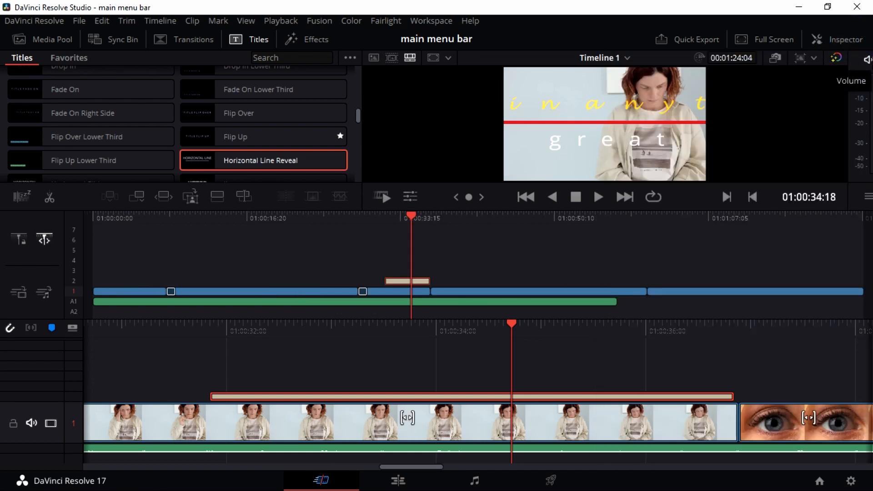
Step: Play the timeline in short stretches from before the second transition to check the audio level on the meter
click(868, 61)
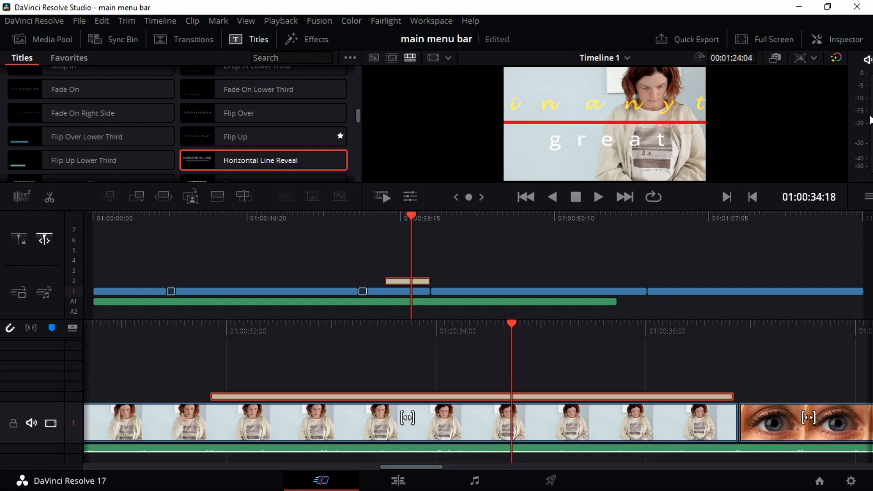
drag(414, 223, 329, 226)
click(596, 198)
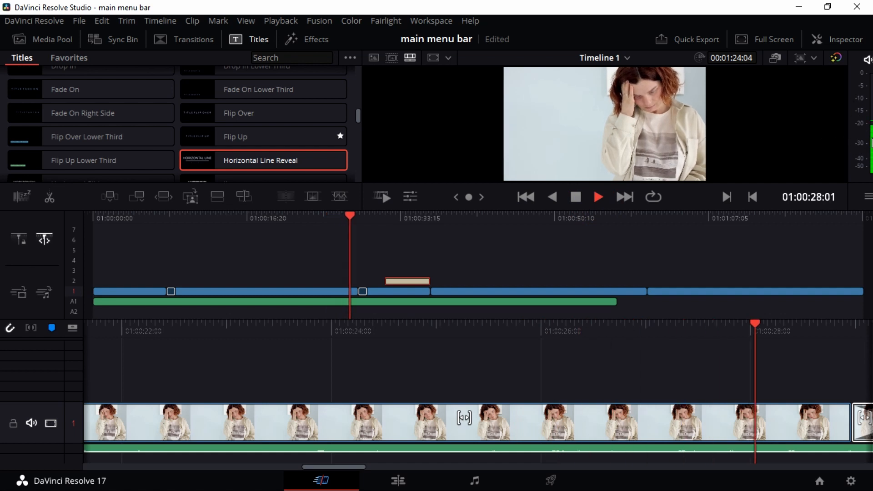
click(576, 197)
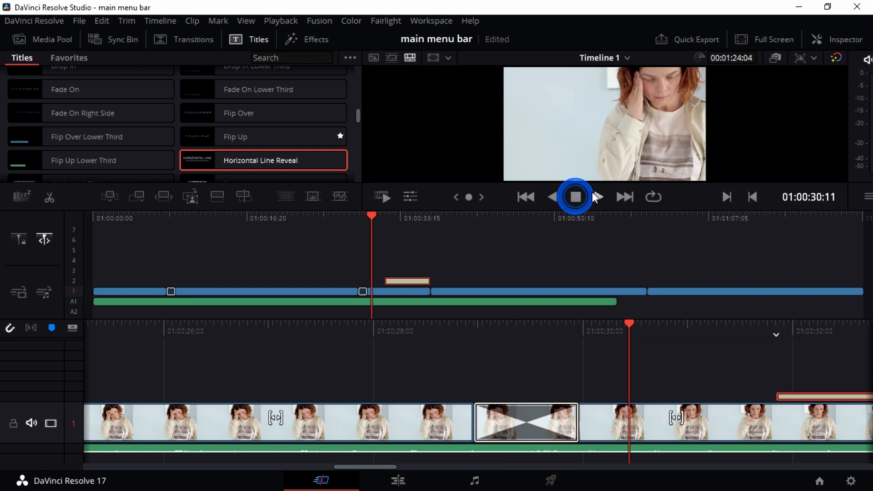
click(596, 198)
click(577, 198)
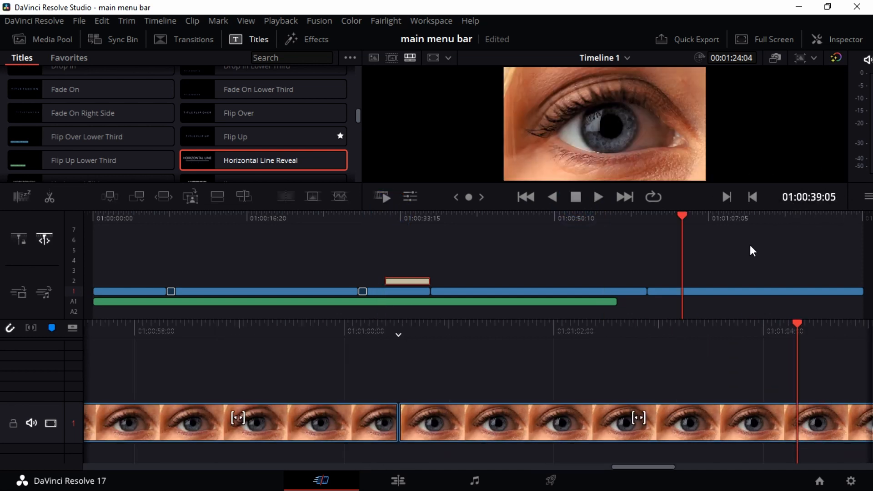
Step: Add a smooth cut transition at the end of the last clip and check a frame inside it
drag(752, 250, 863, 245)
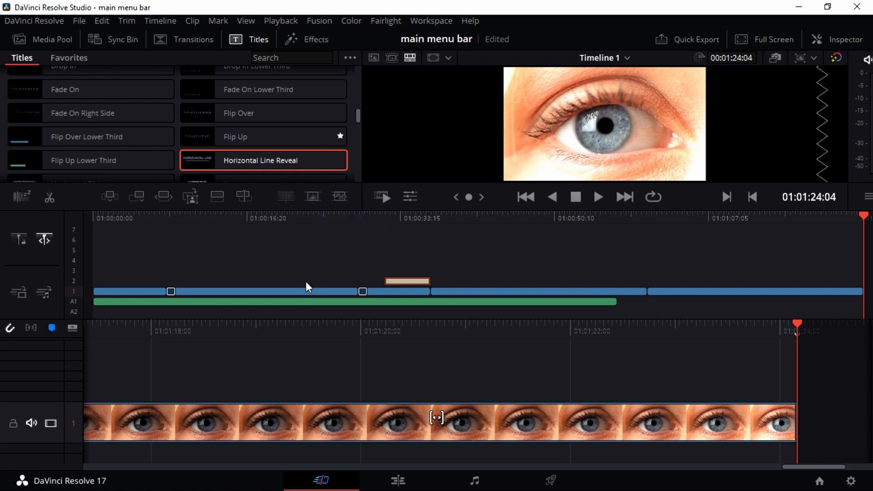
click(329, 287)
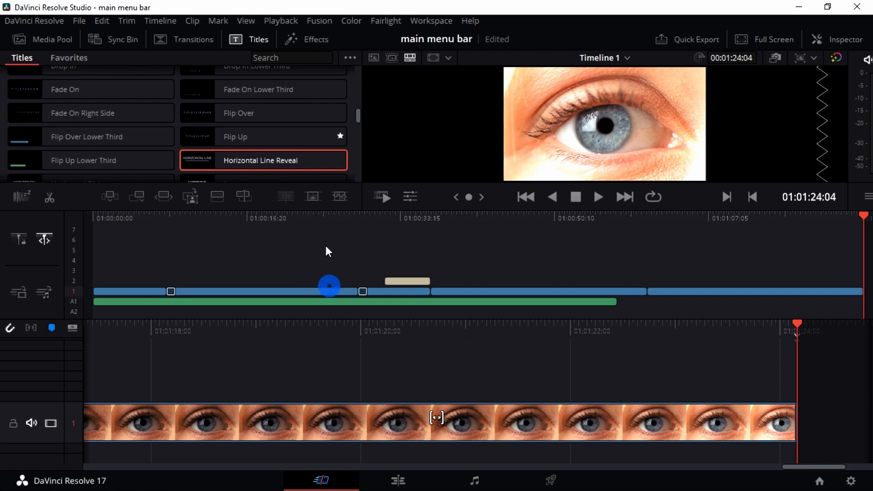
click(339, 197)
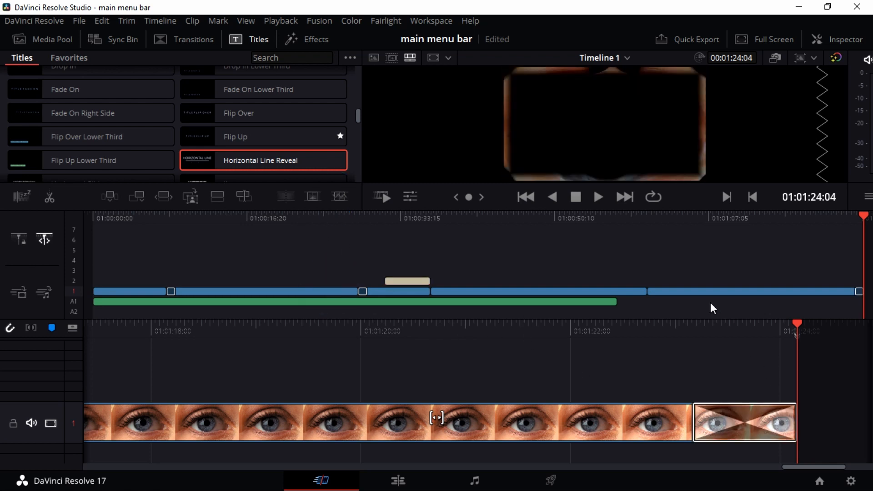
click(716, 326)
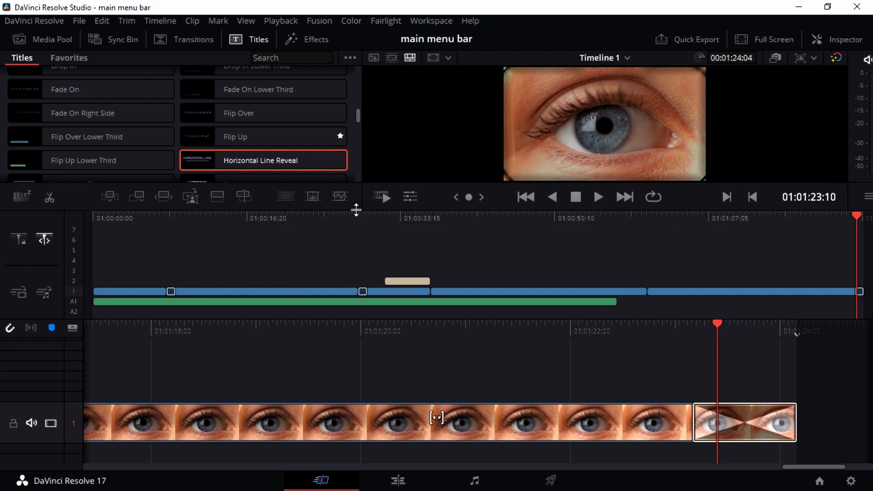
Step: Add an adjustment clip on video track 4 above the title, ending at about 01:00:49:10, and select it
click(296, 39)
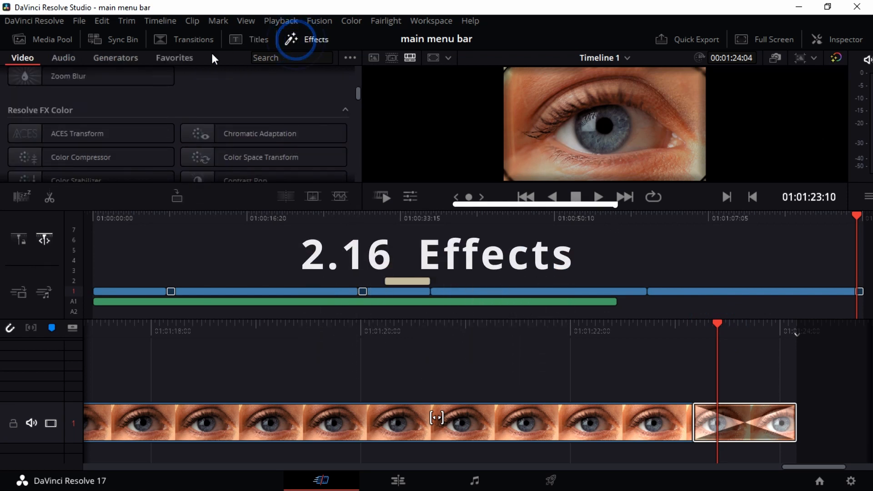
scroll(172, 92, up, 4)
scroll(170, 93, up, 5)
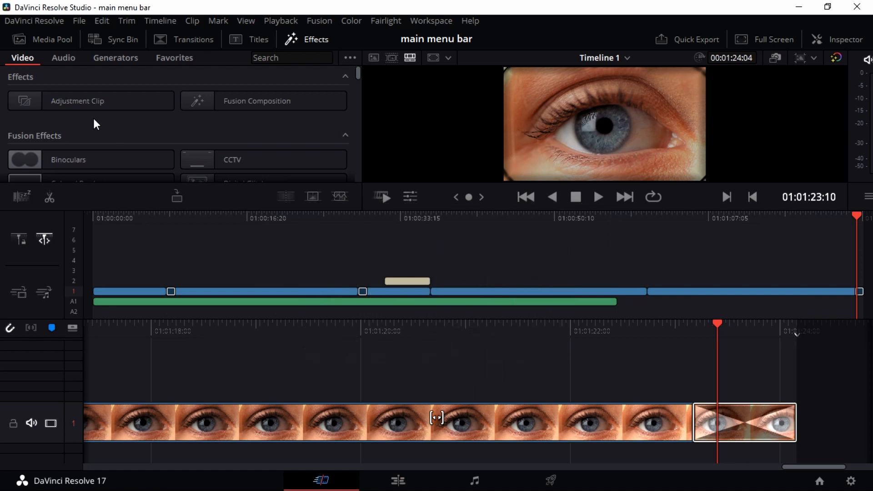
click(59, 100)
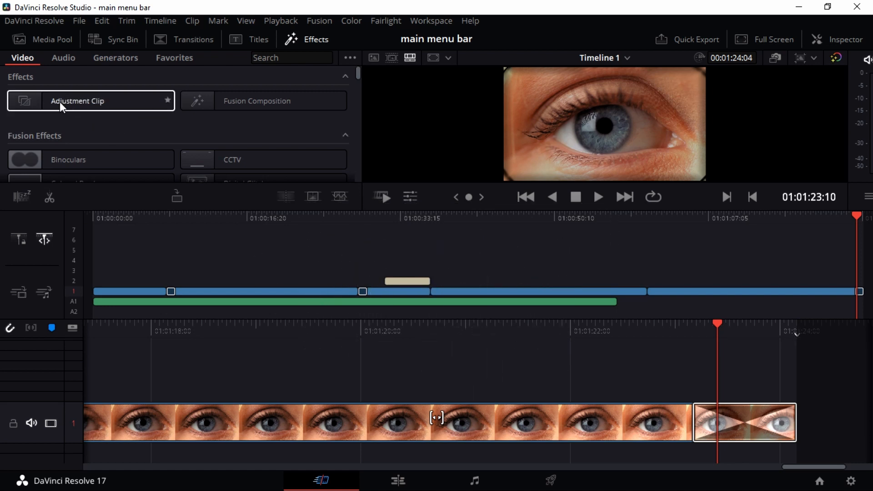
drag(59, 104, 544, 258)
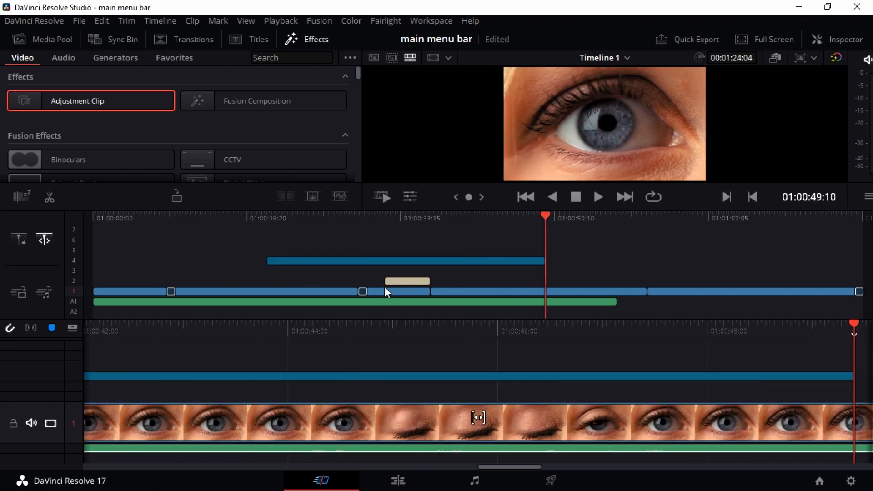
click(379, 263)
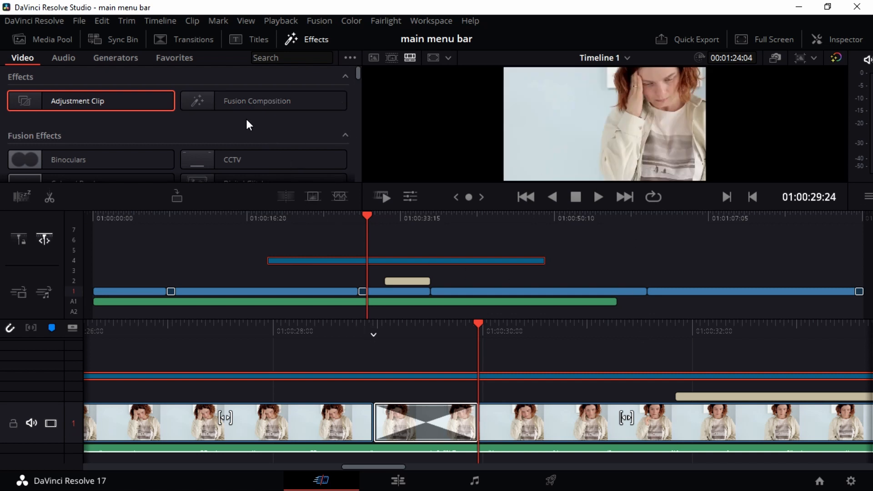
Step: Apply the Colored Border Fusion effect to the second clip on video track 1 and scrub from it to the title's end
scroll(116, 136, down, 1)
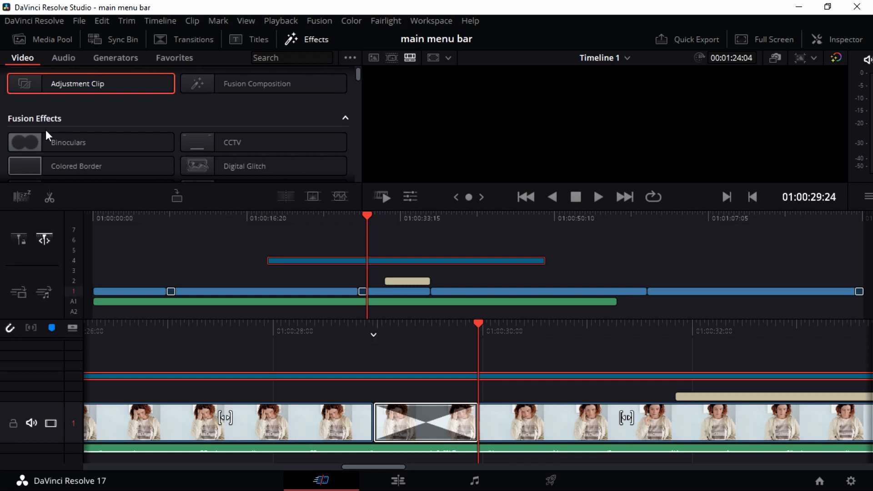
scroll(100, 144, down, 1)
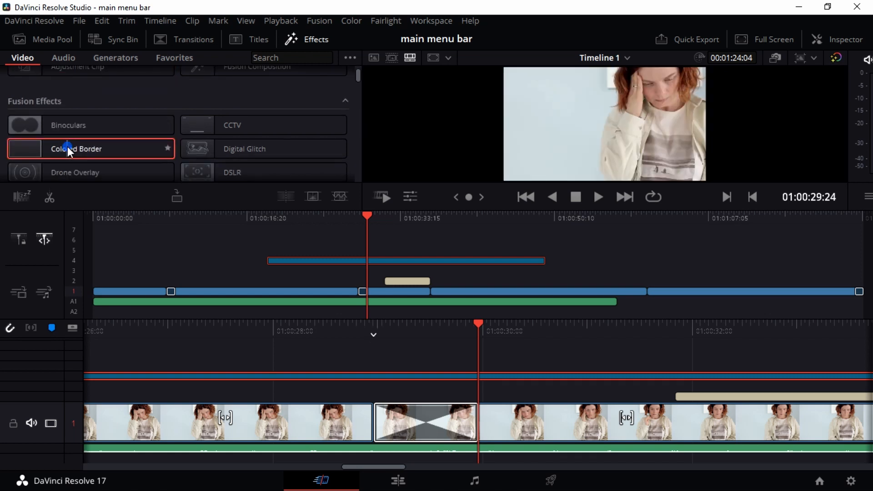
drag(67, 147, 337, 289)
click(335, 227)
drag(336, 227, 431, 253)
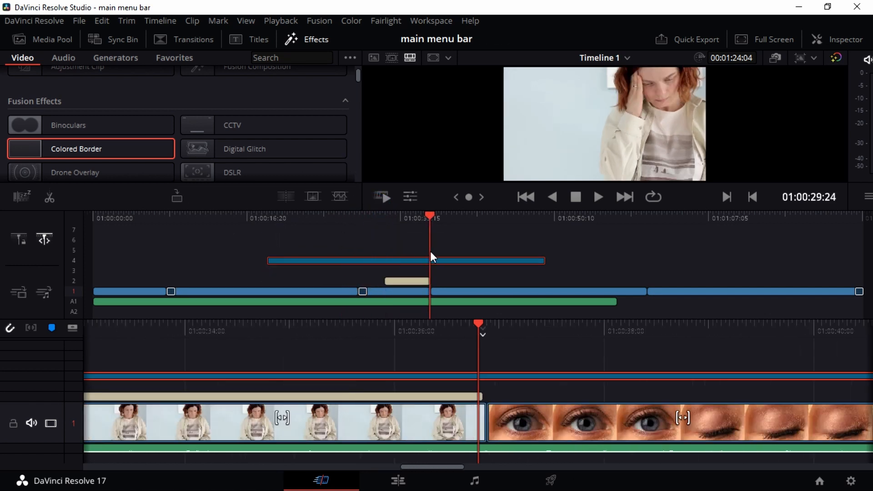
Step: Browse the remaining Resolve FX video effects and the Fairlight FX audio effects
scroll(182, 141, down, 1)
scroll(87, 102, down, 10)
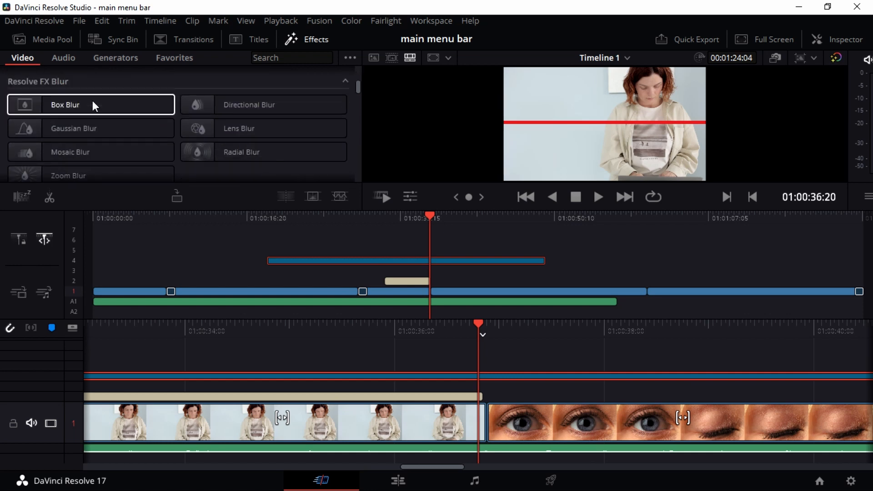
scroll(92, 100, down, 5)
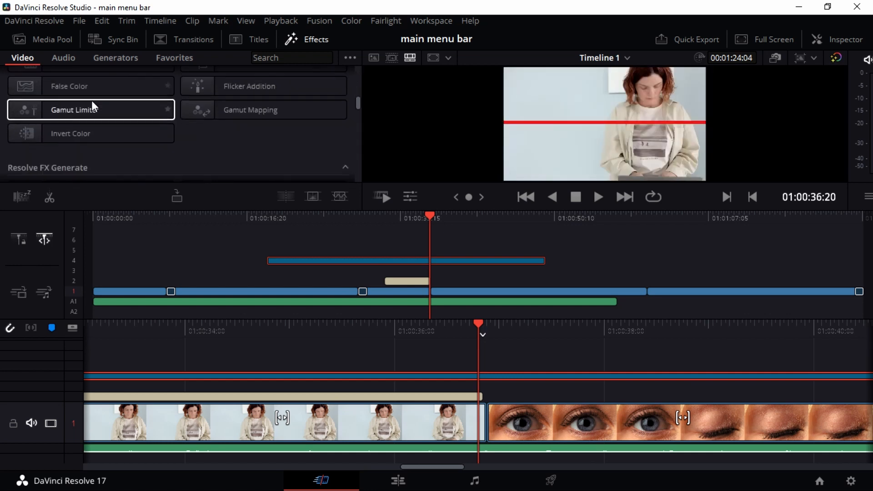
scroll(91, 100, up, 5)
click(78, 64)
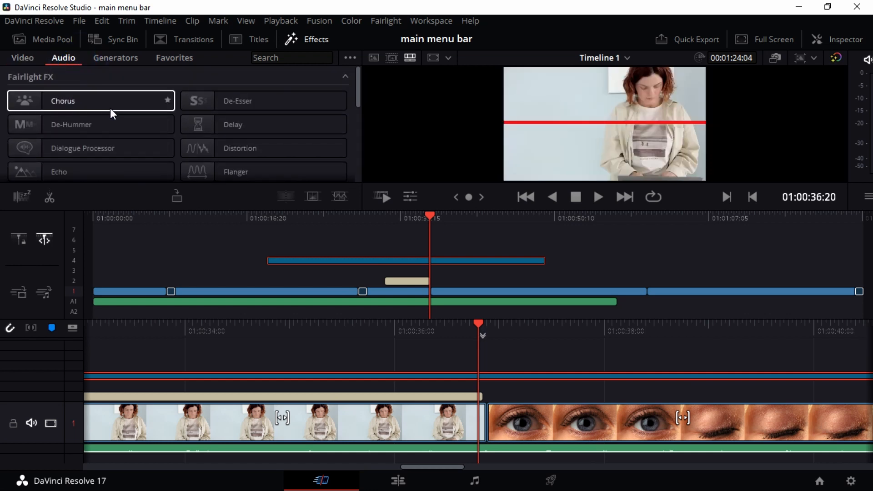
scroll(110, 112, down, 4)
scroll(110, 108, down, 4)
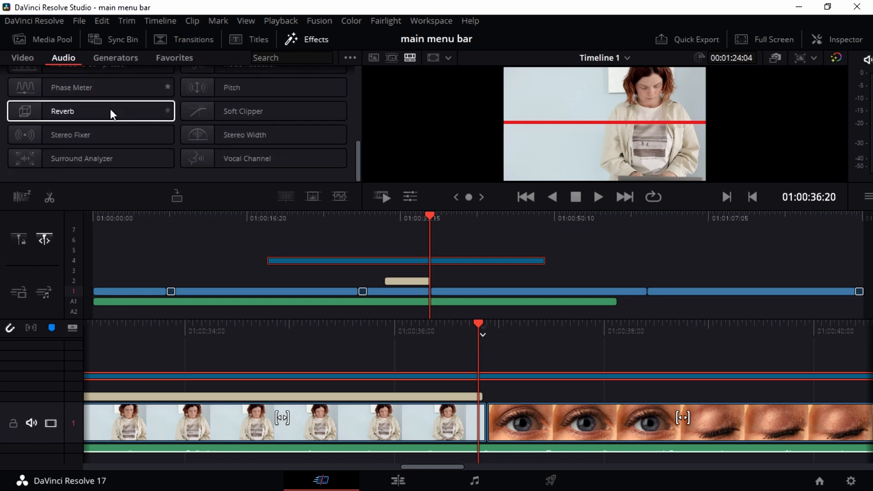
Step: Place the Texture Background Fusion generator on video track 4 above the end of the fourth clip and preview it
click(114, 58)
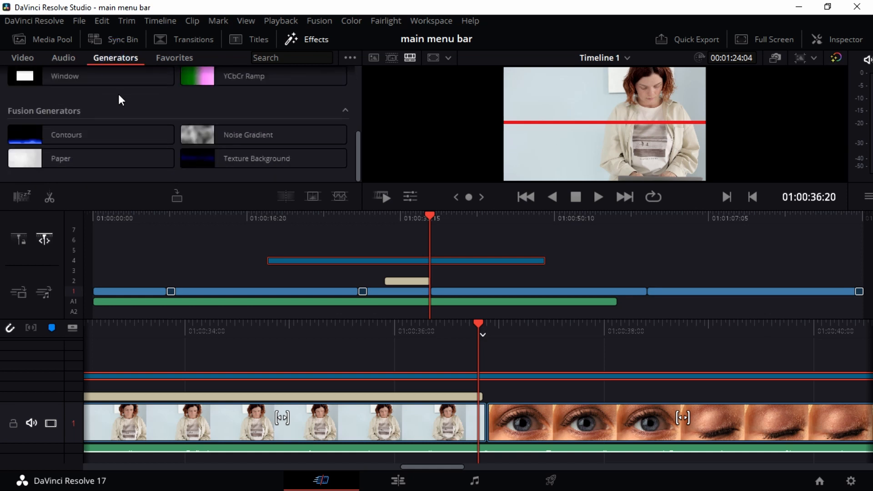
scroll(119, 95, up, 1)
scroll(118, 94, down, 1)
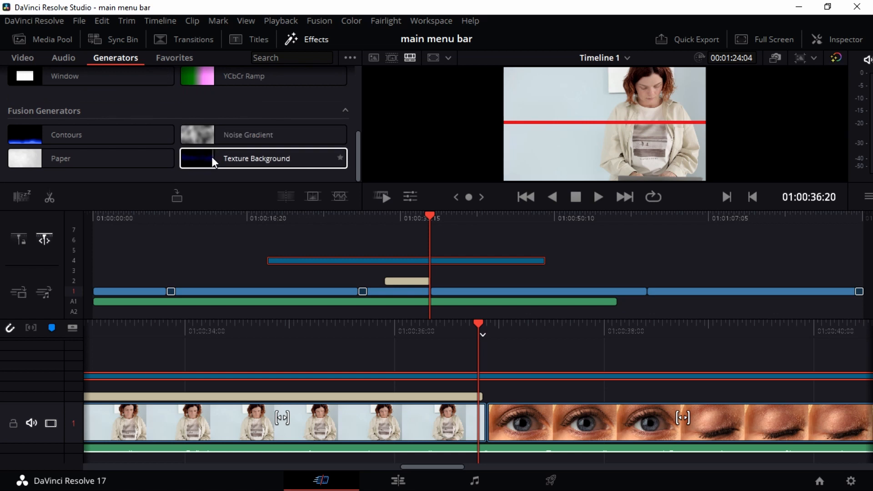
drag(211, 158, 607, 261)
click(614, 221)
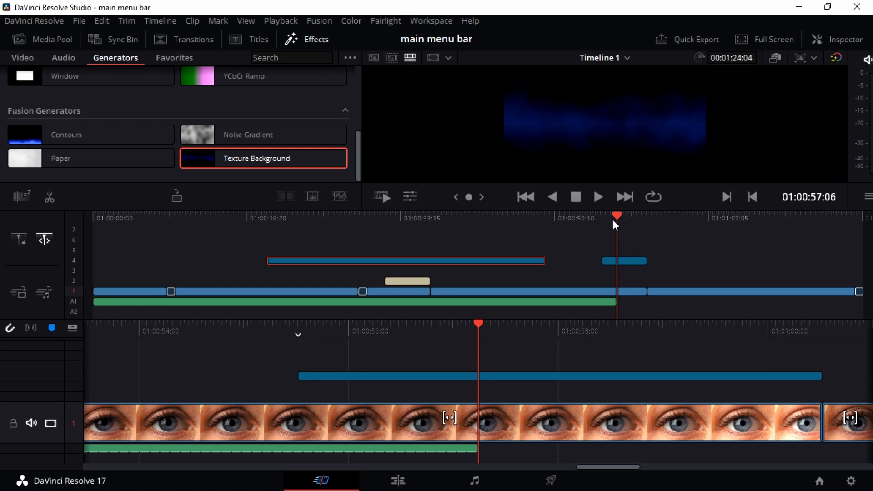
drag(614, 217, 611, 220)
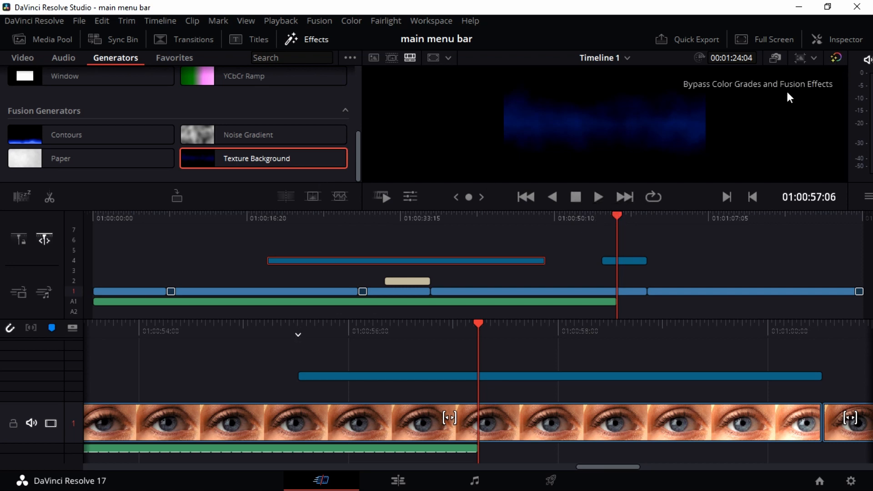
Step: Examine the Texture Background generator's controls, gradient and settings parameters in the Inspector
click(632, 258)
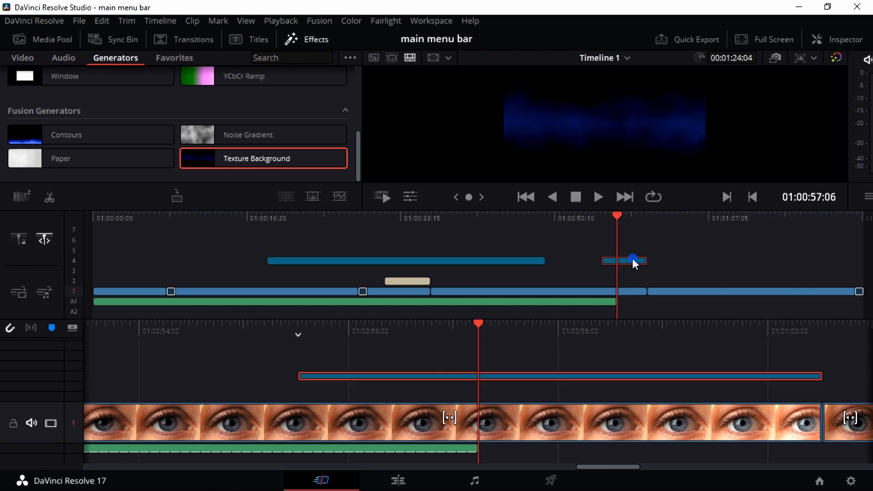
click(841, 39)
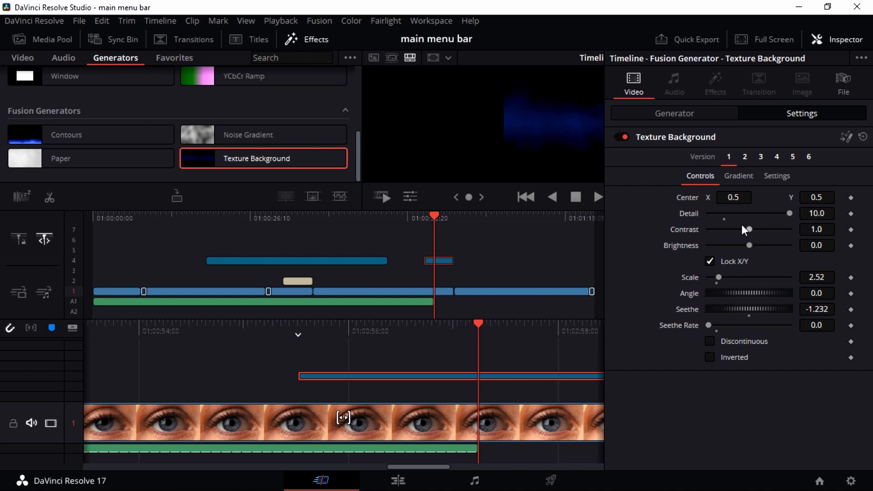
click(731, 180)
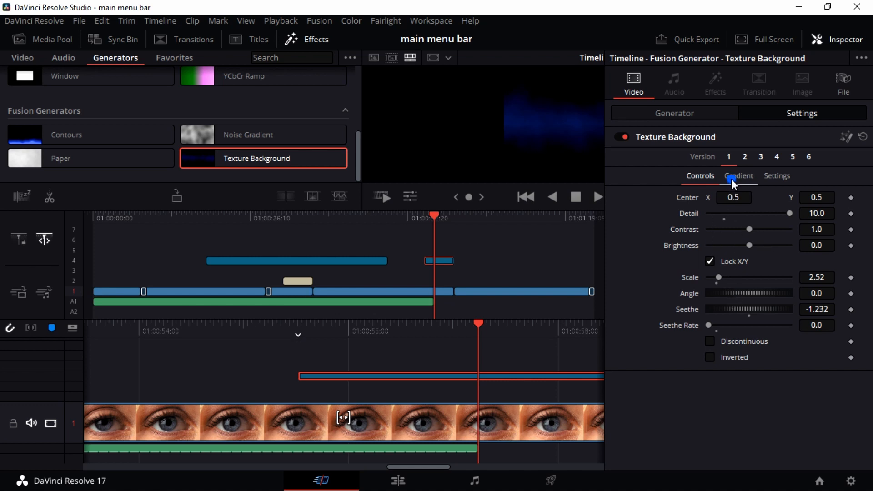
click(775, 177)
click(727, 175)
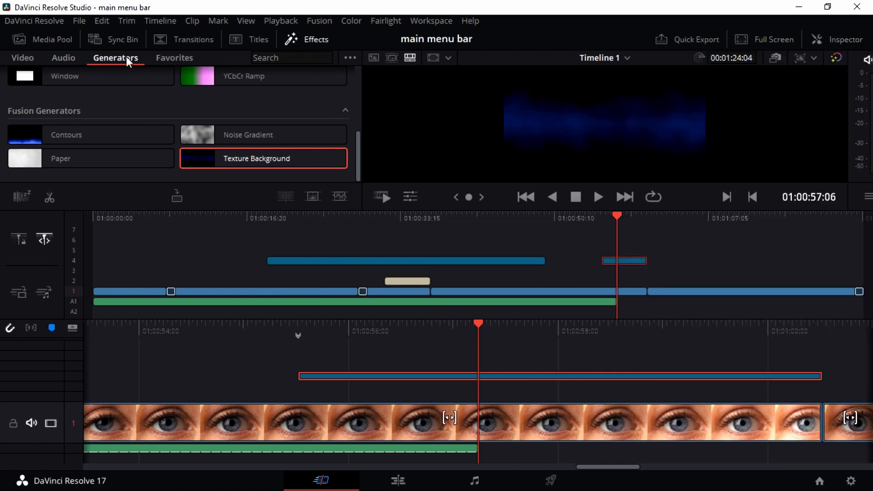
Step: Mark Texture Background as a favorite, check it among the favorites, and return to the list of generators
click(154, 56)
click(126, 56)
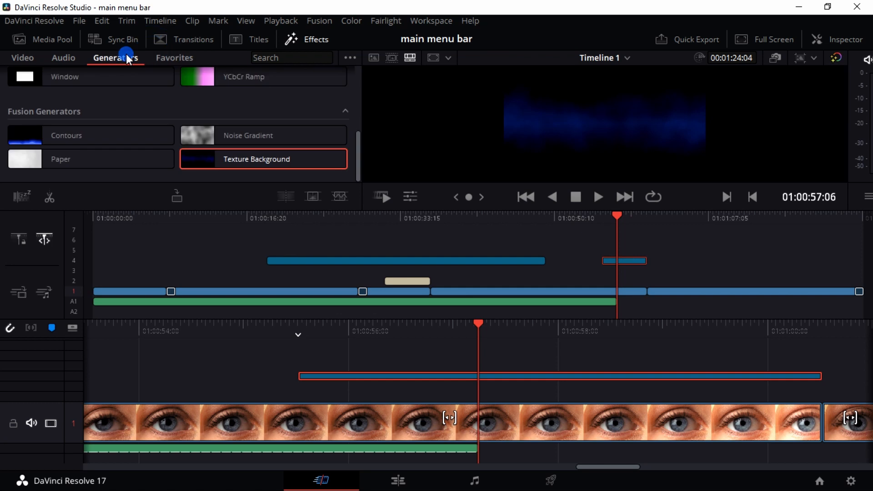
click(336, 157)
click(176, 59)
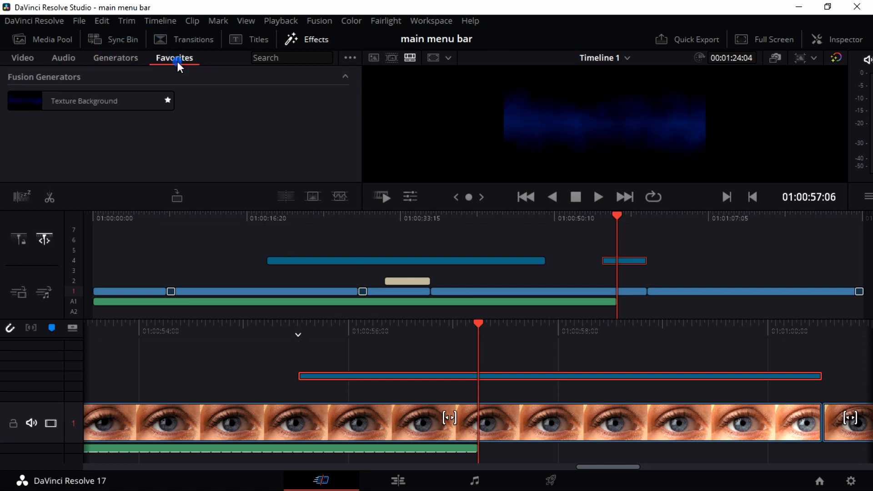
click(121, 58)
scroll(148, 138, down, 4)
scroll(148, 139, up, 4)
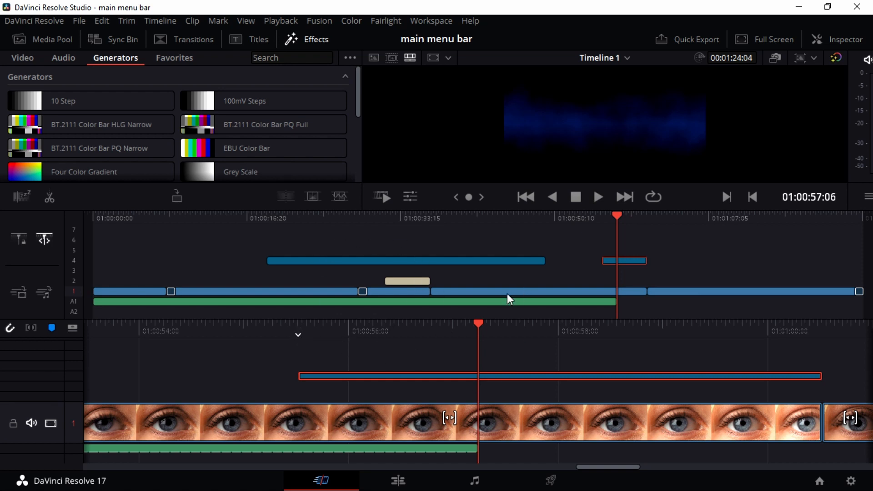
Step: Shorten the adjustment clip on video track 4 so that it ends at about 01:00:37:17
click(502, 261)
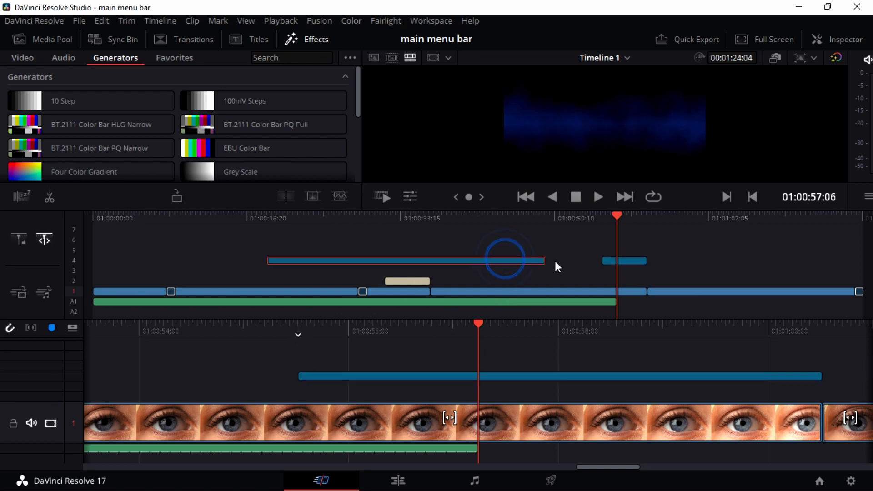
drag(533, 261, 348, 277)
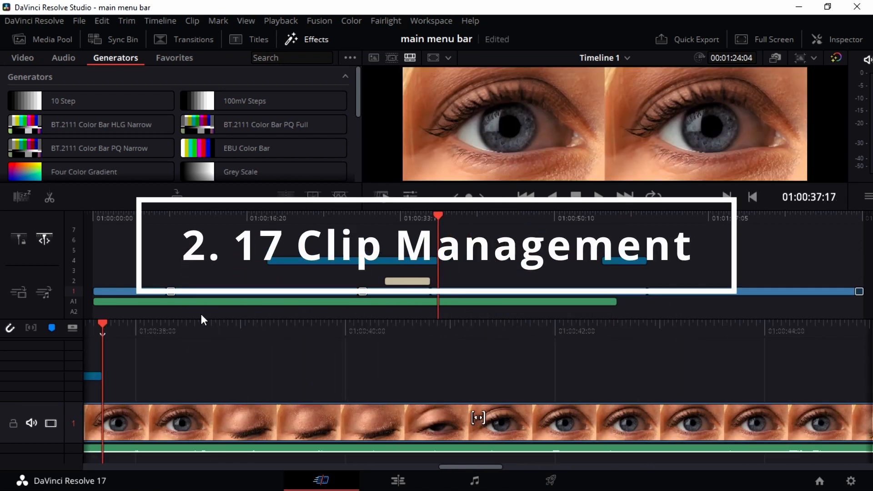
Step: Set the clip color of the eye close-up, the fourth clip on video track 1, to Navy
click(375, 426)
right_click(375, 425)
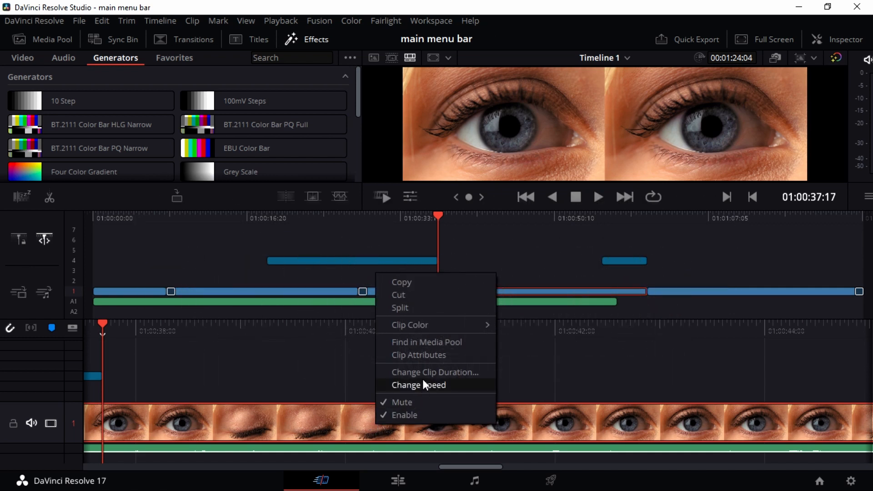
click(432, 330)
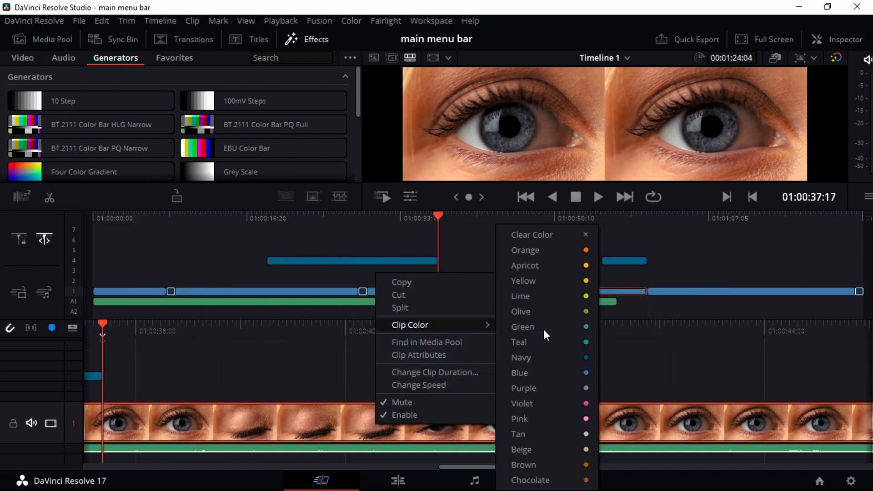
click(543, 358)
Step: Set the clip color of the third clip on video track 1, showing the woman, to Violet
click(396, 282)
click(384, 287)
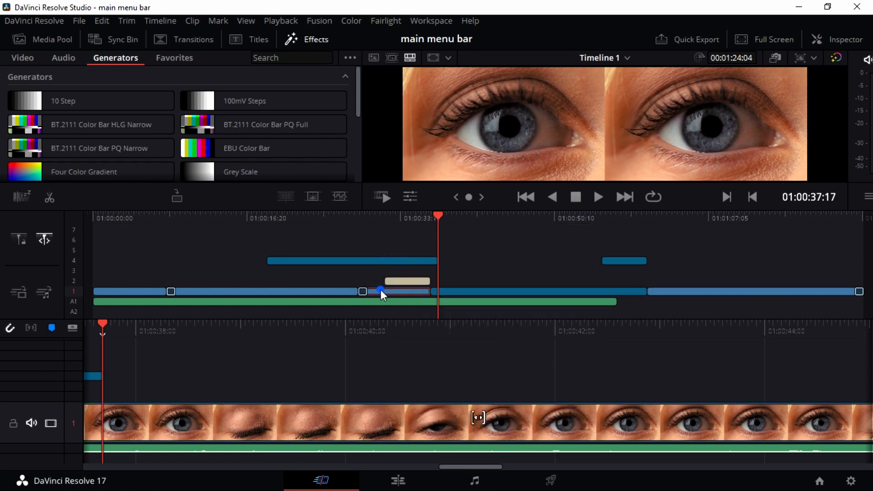
drag(437, 217, 398, 238)
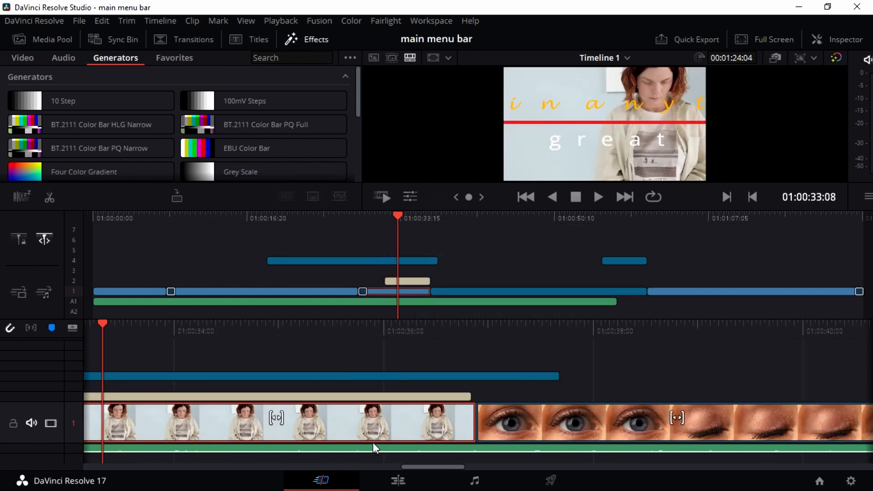
right_click(370, 424)
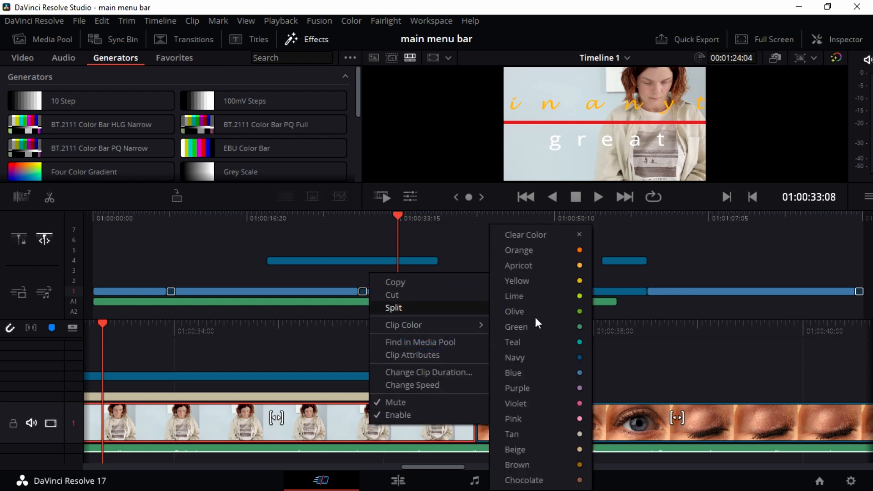
mouse_move(431, 325)
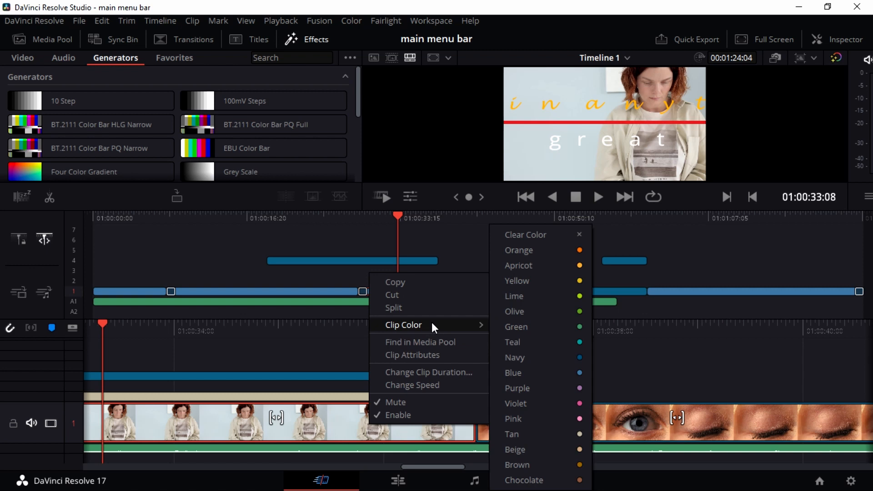
click(550, 405)
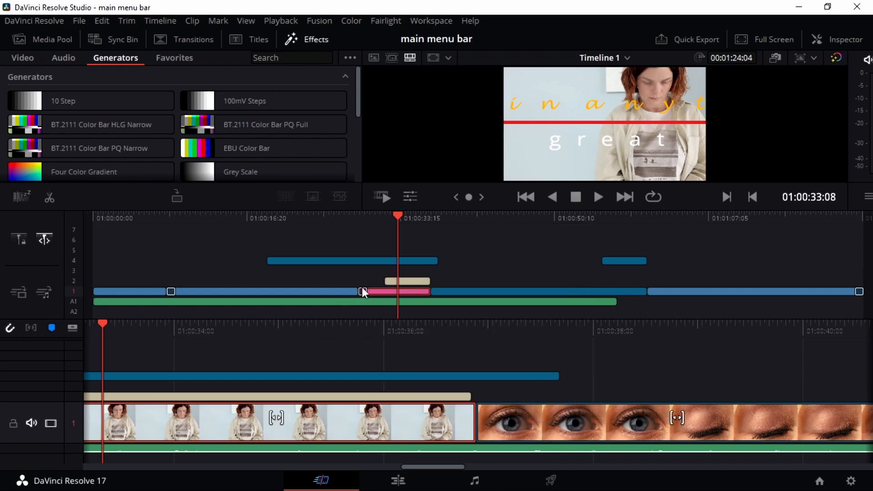
Step: Examine the video, pixel aspect ratio, audio and timecode attributes of the third clip on video track 1, then close them and deselect the clip
right_click(327, 410)
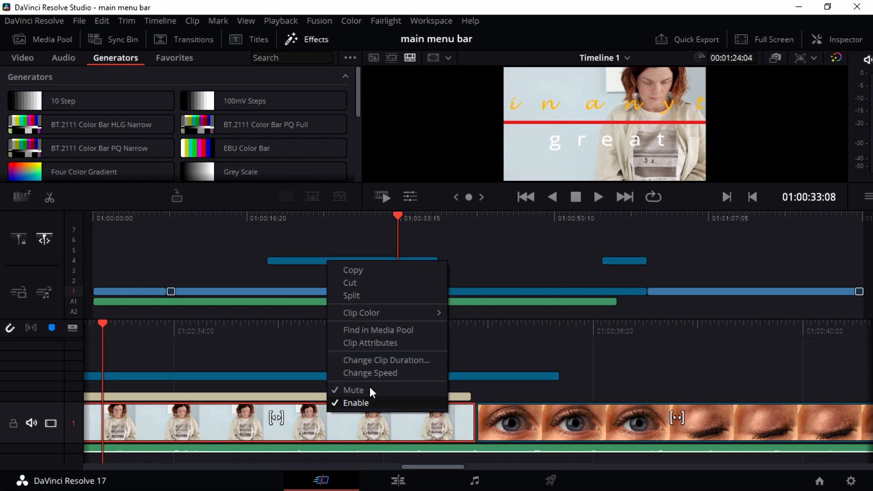
click(400, 339)
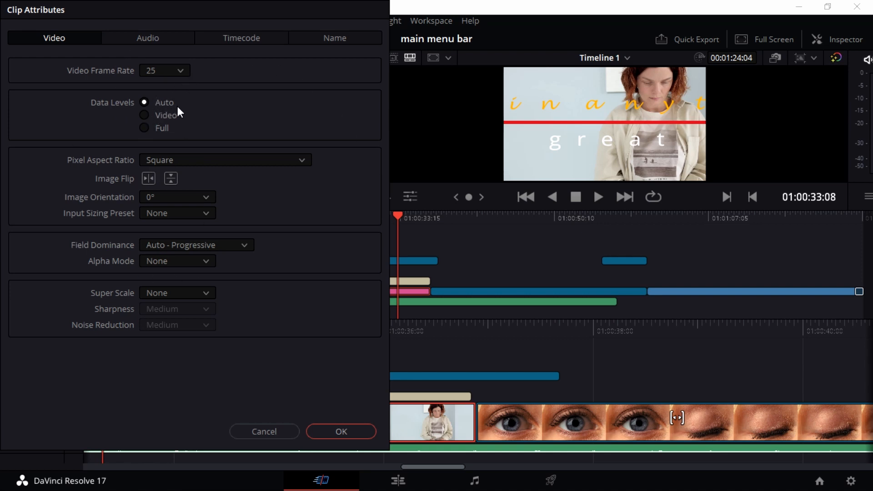
click(238, 159)
scroll(196, 231, down, 1)
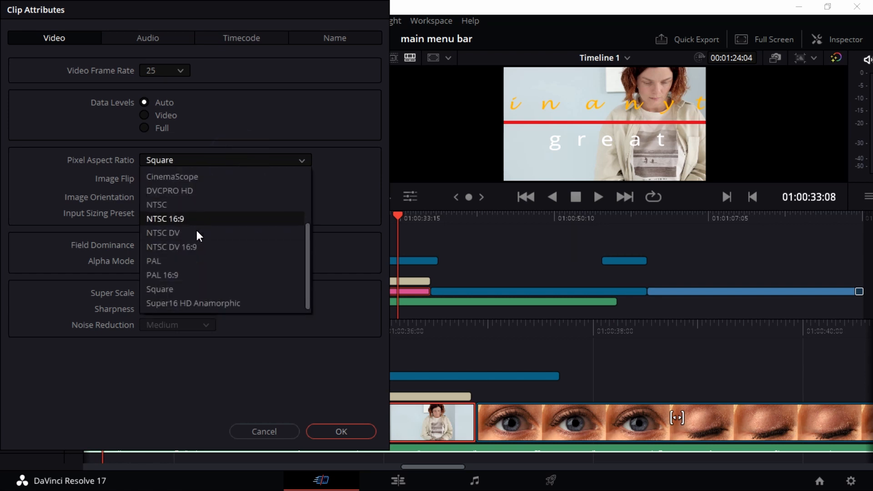
click(228, 147)
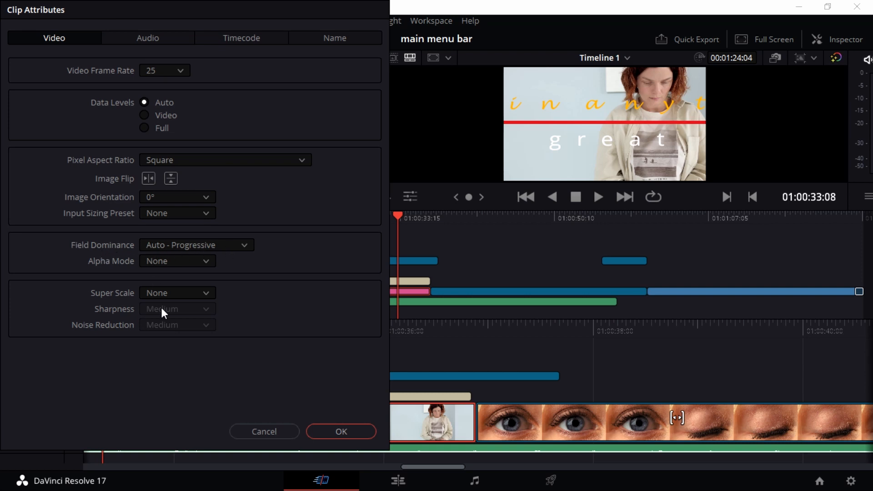
click(159, 41)
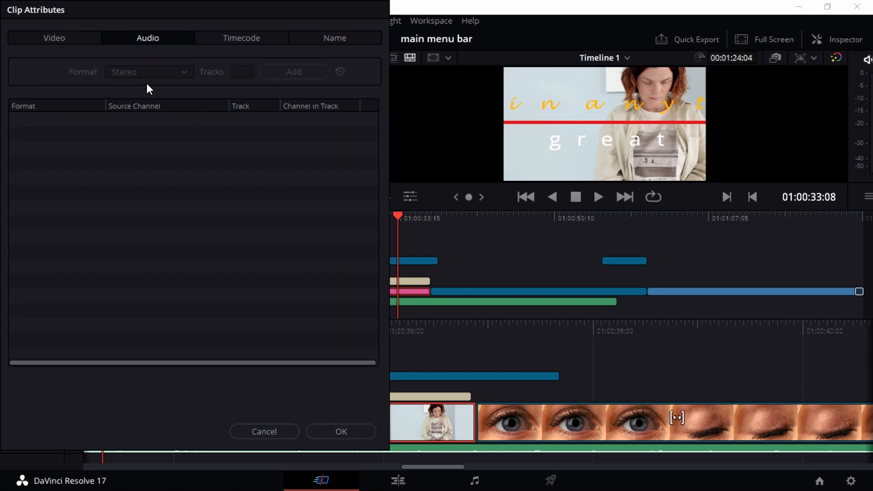
click(225, 40)
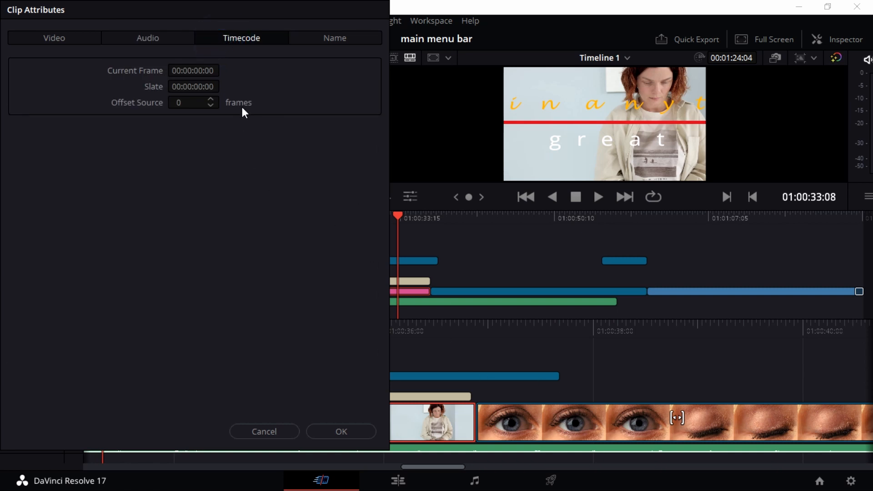
click(160, 41)
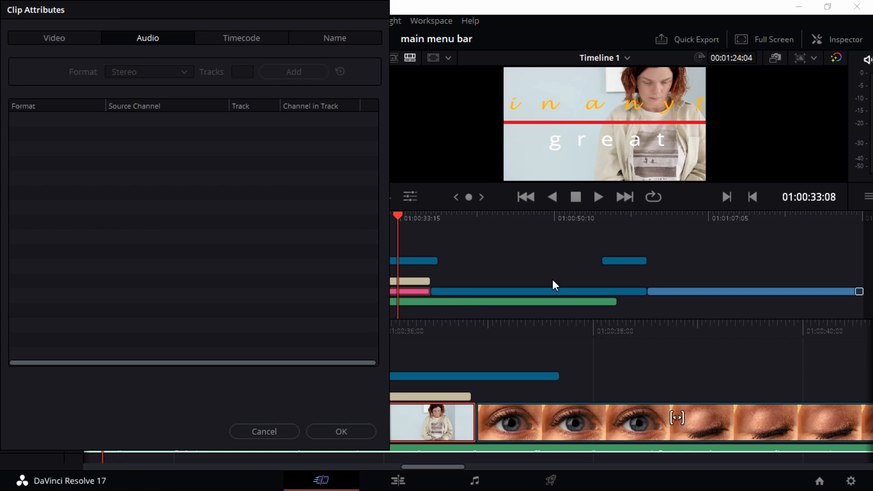
click(340, 430)
click(124, 265)
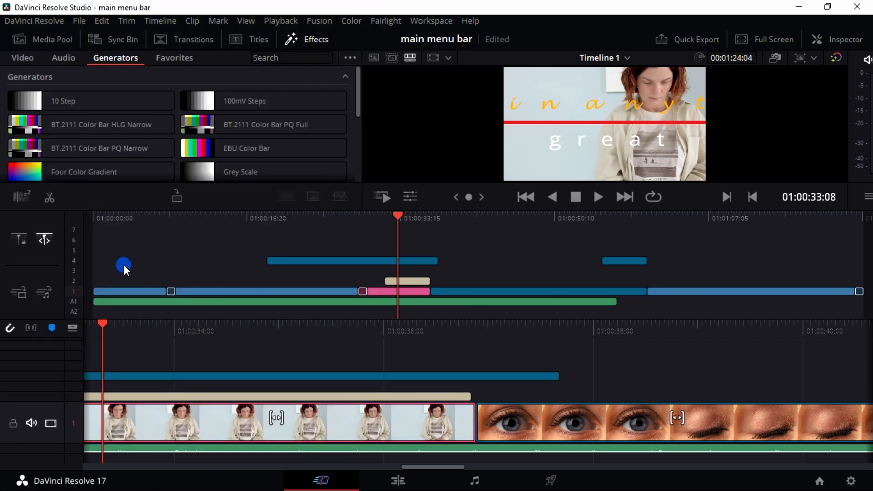
Step: Examine the audio, timecode, name and video attributes of the green-screen clip at the start of video track 1
click(127, 217)
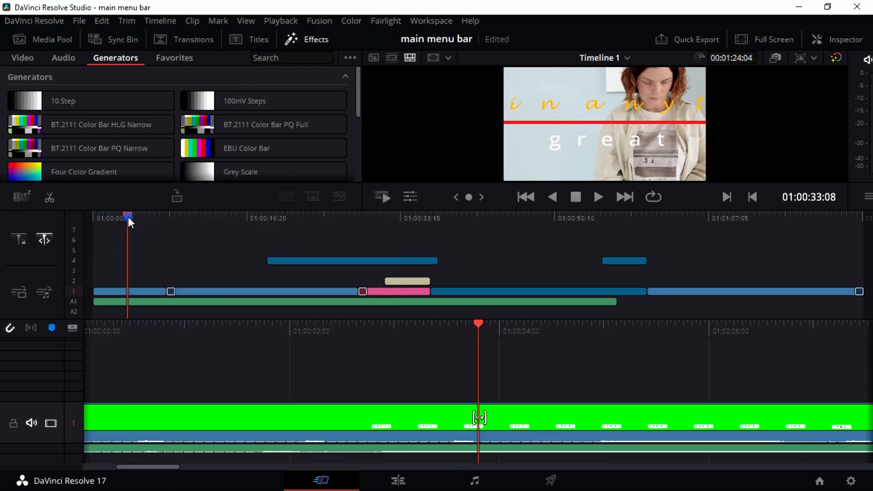
click(137, 292)
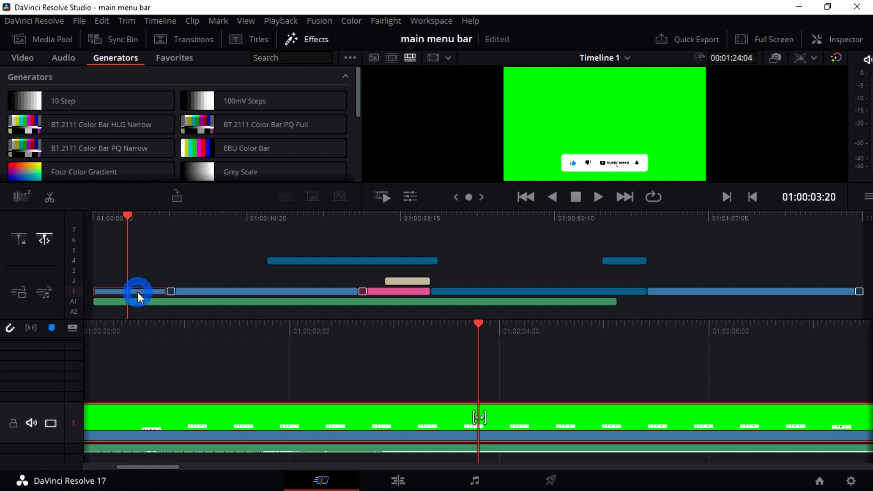
right_click(303, 422)
click(351, 347)
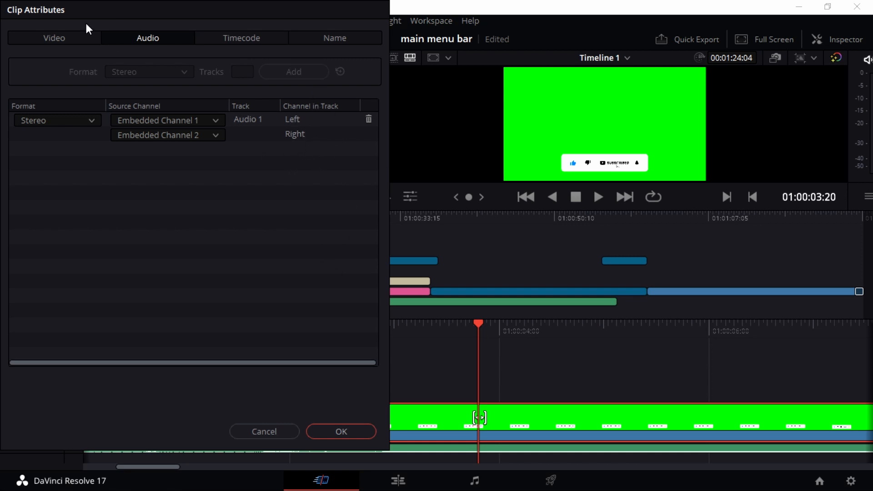
click(255, 43)
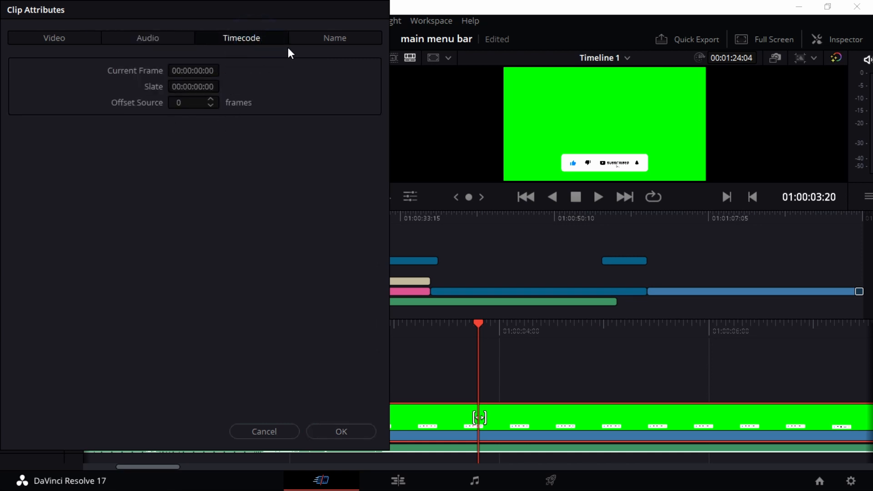
click(335, 45)
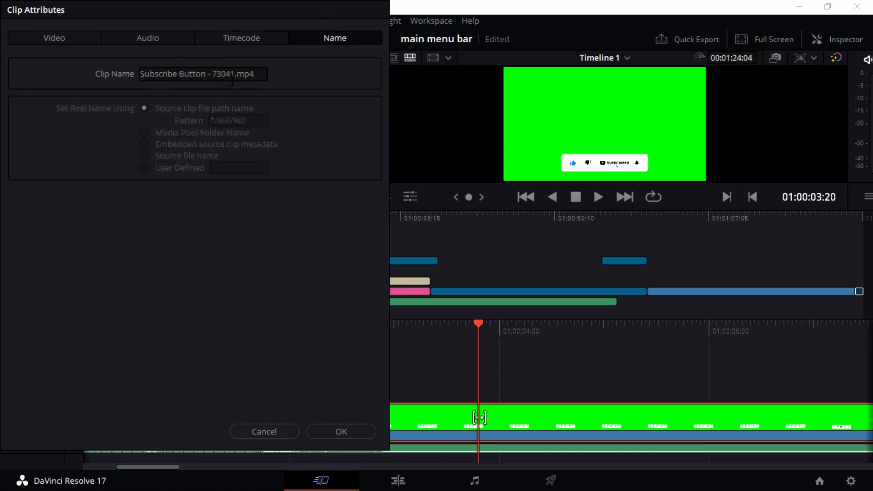
click(121, 38)
click(89, 36)
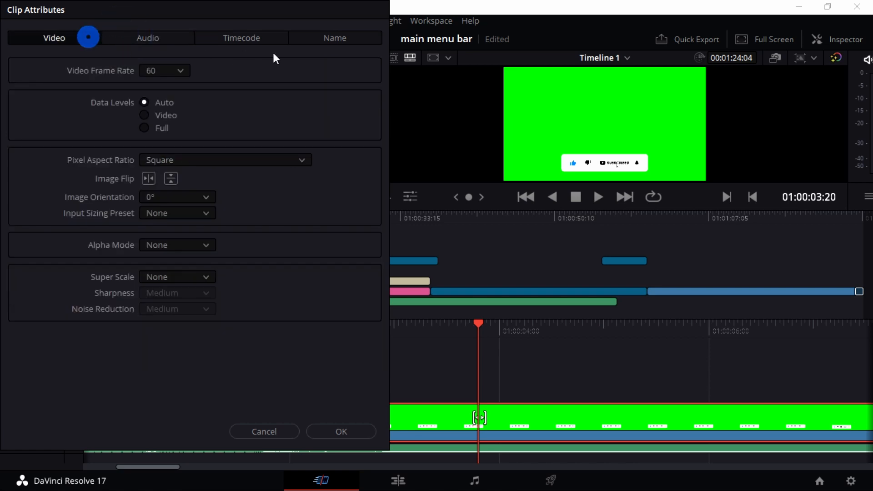
click(340, 432)
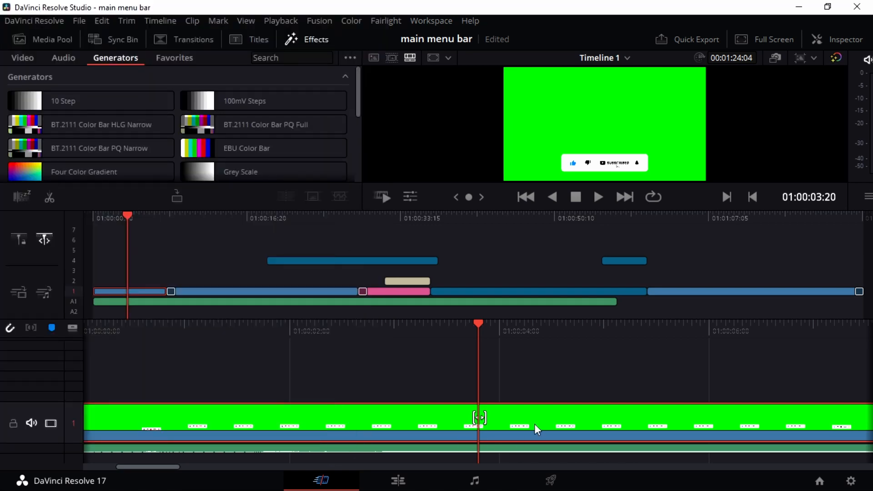
Step: Check the green-screen clip's duration settings without altering them, and show its speed controls under the viewer
right_click(508, 416)
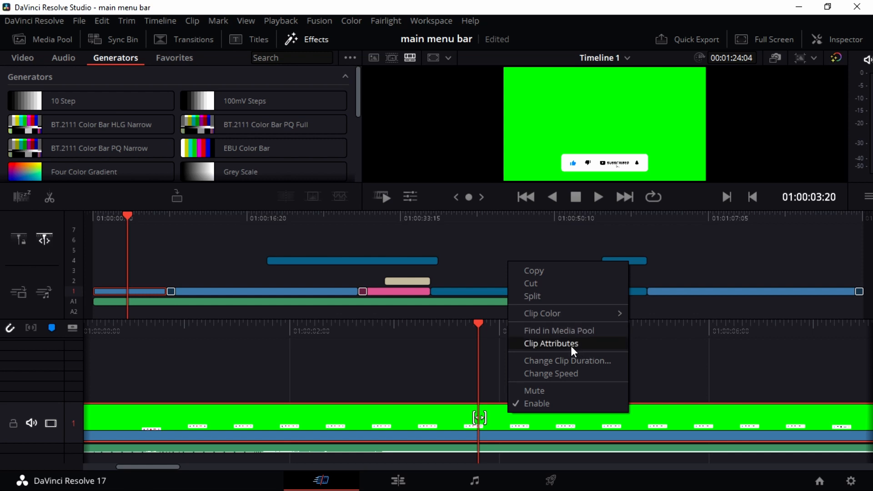
click(563, 361)
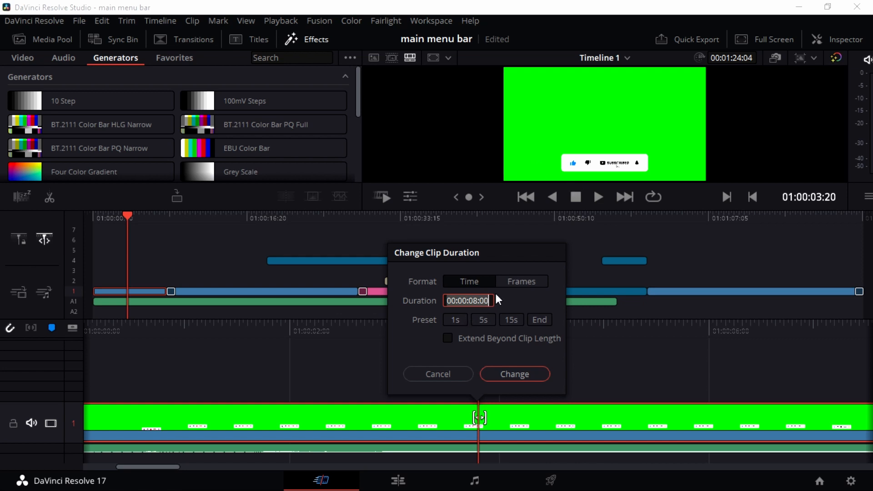
click(493, 372)
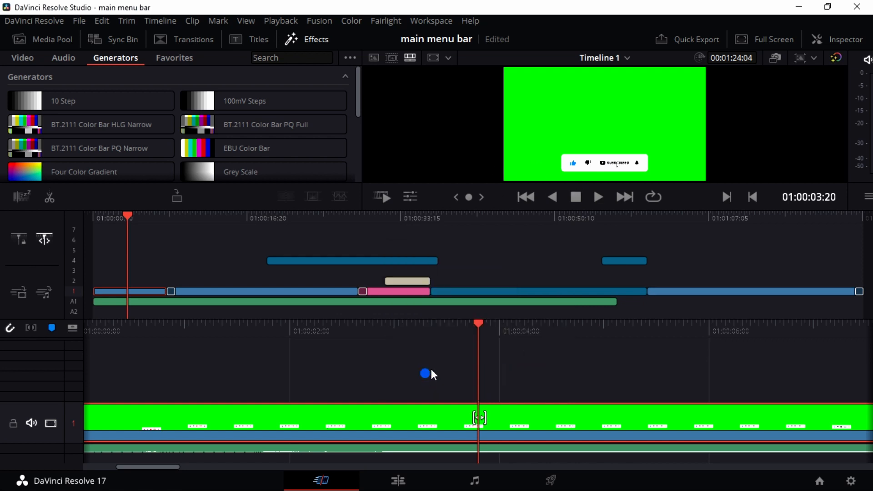
right_click(519, 421)
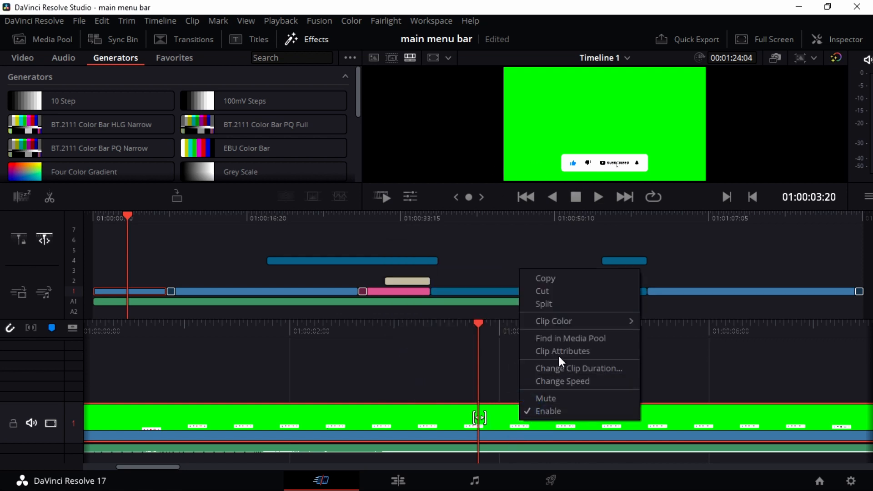
click(568, 380)
Step: Try out the Mute and Enable options on the green-screen clip, switching each one over and back
right_click(529, 408)
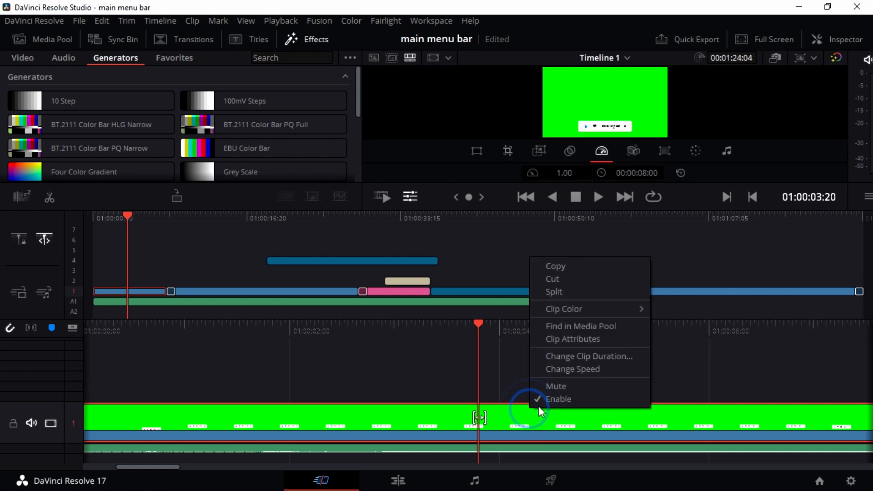
click(550, 386)
right_click(529, 415)
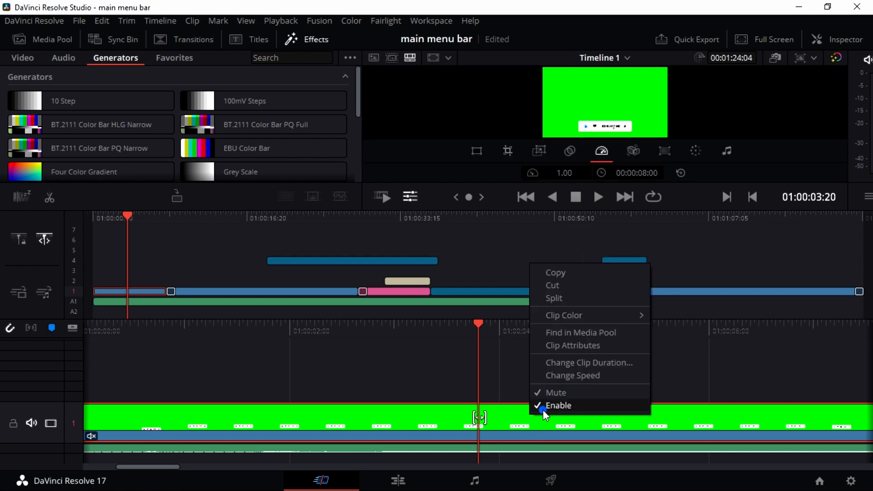
click(543, 409)
right_click(534, 421)
click(558, 410)
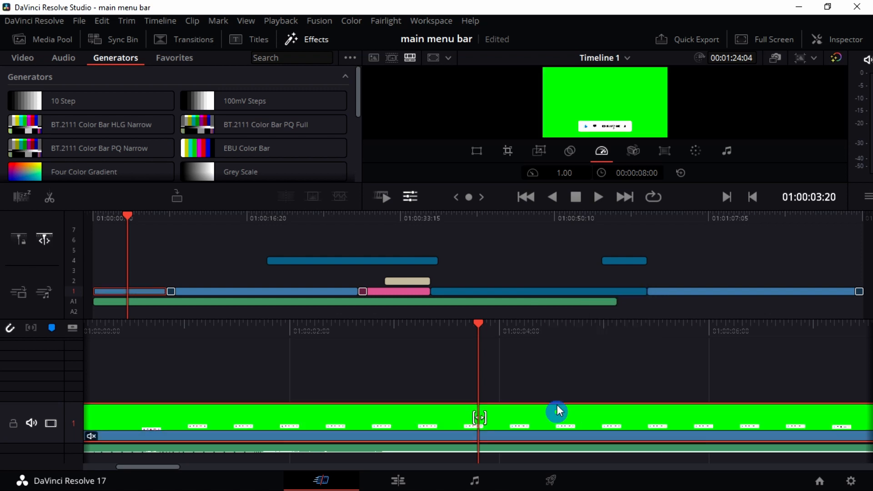
right_click(528, 408)
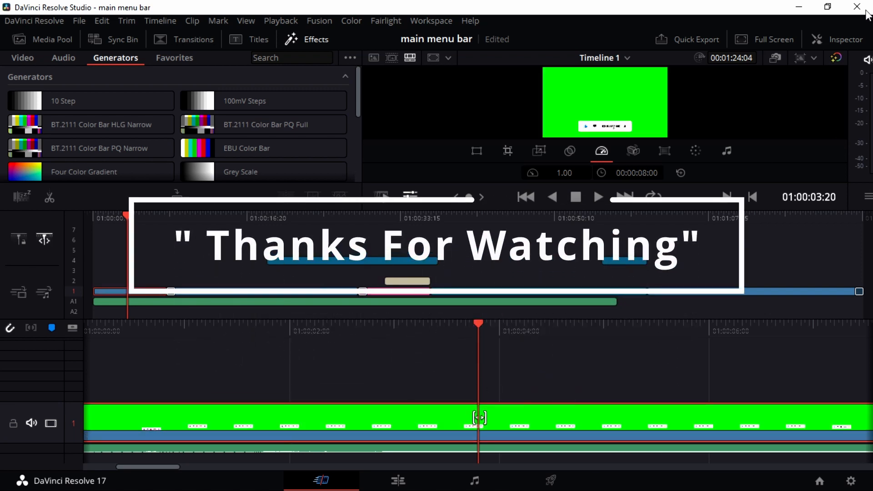